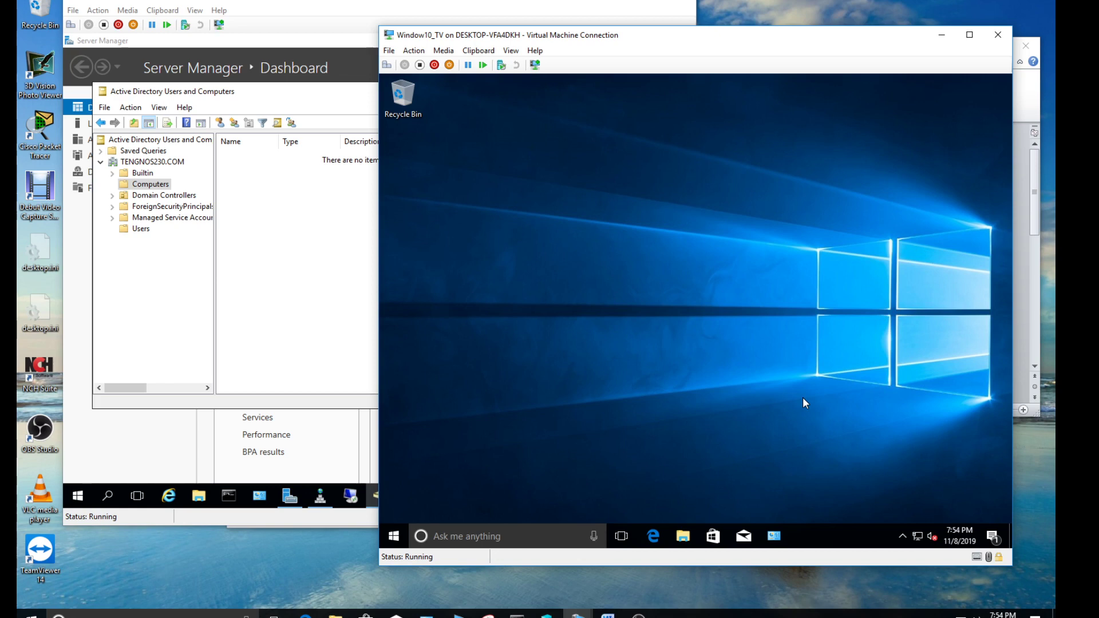
# Bring the Windows10_TV VM to the front and launch Command Prompt by searching 'cmd'
pyautogui.moveTo(596, 41); pyautogui.dragTo(619, 51)
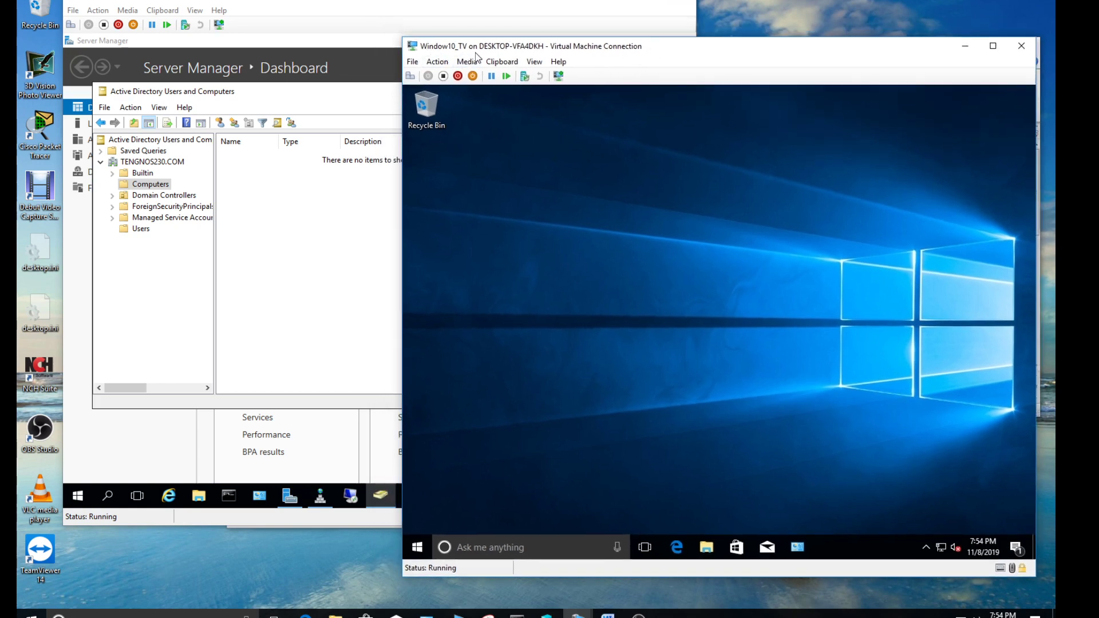
pyautogui.click(254, 15)
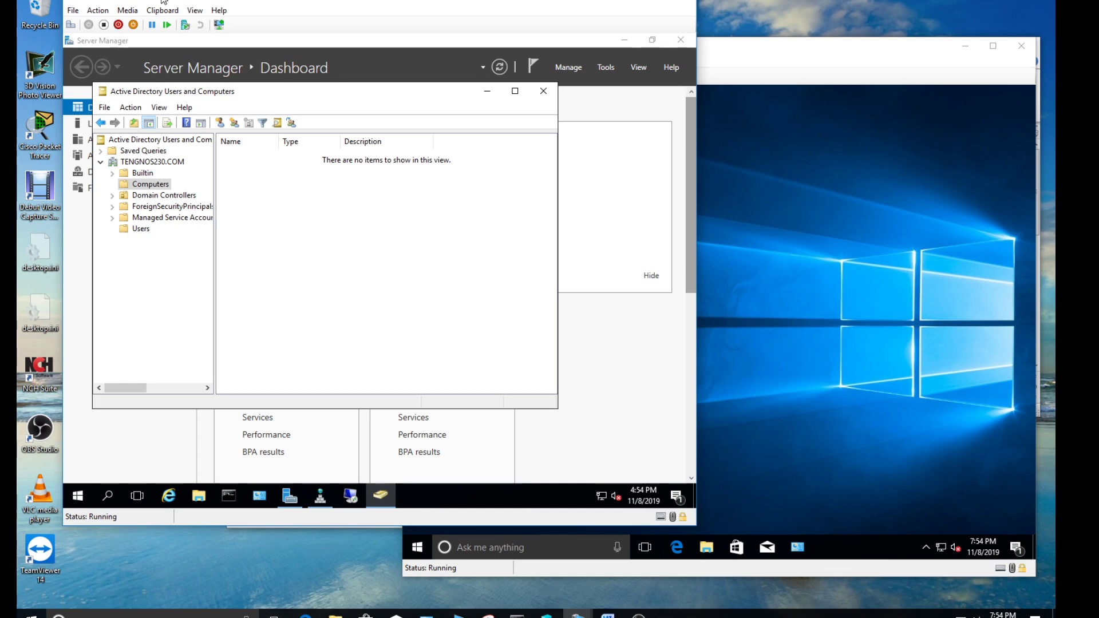
pyautogui.click(760, 194)
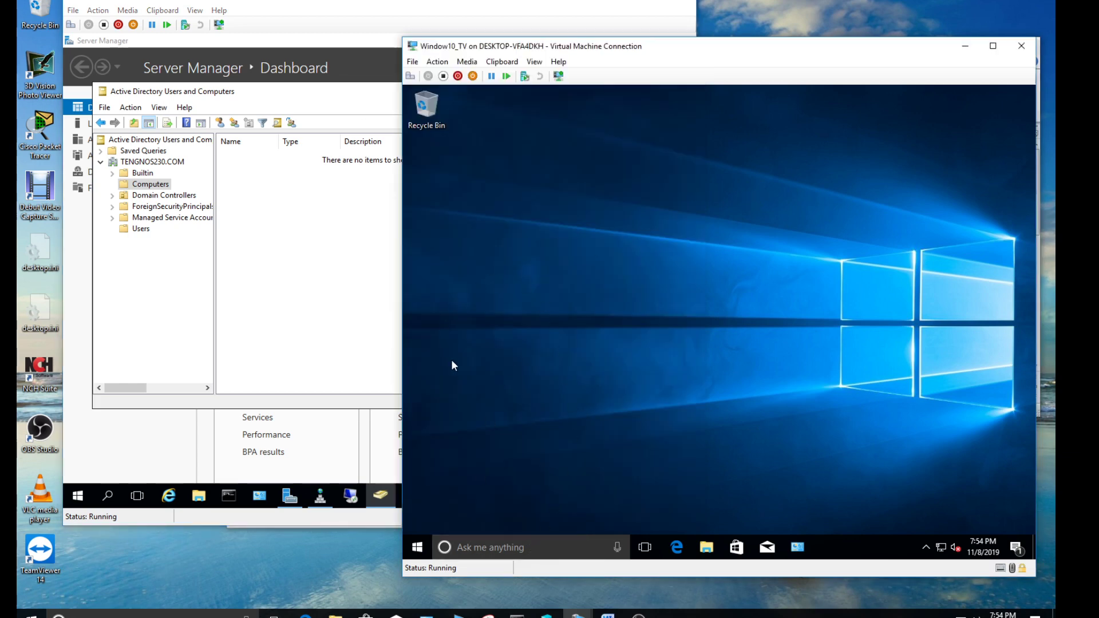
pyautogui.click(545, 538)
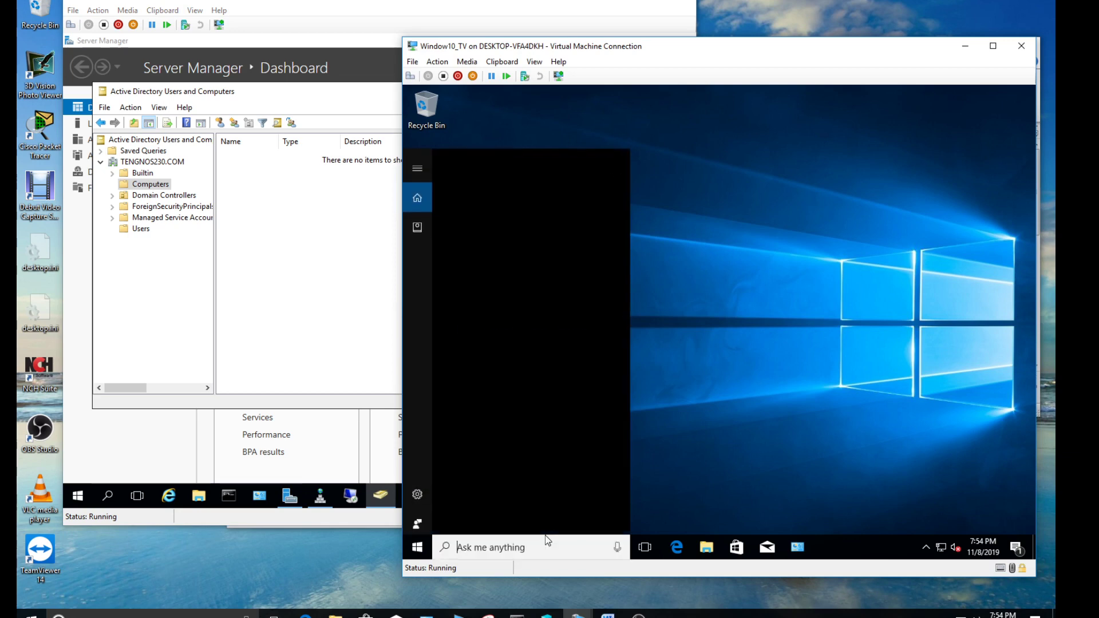
pyautogui.write('cmd')
pyautogui.press('Return')
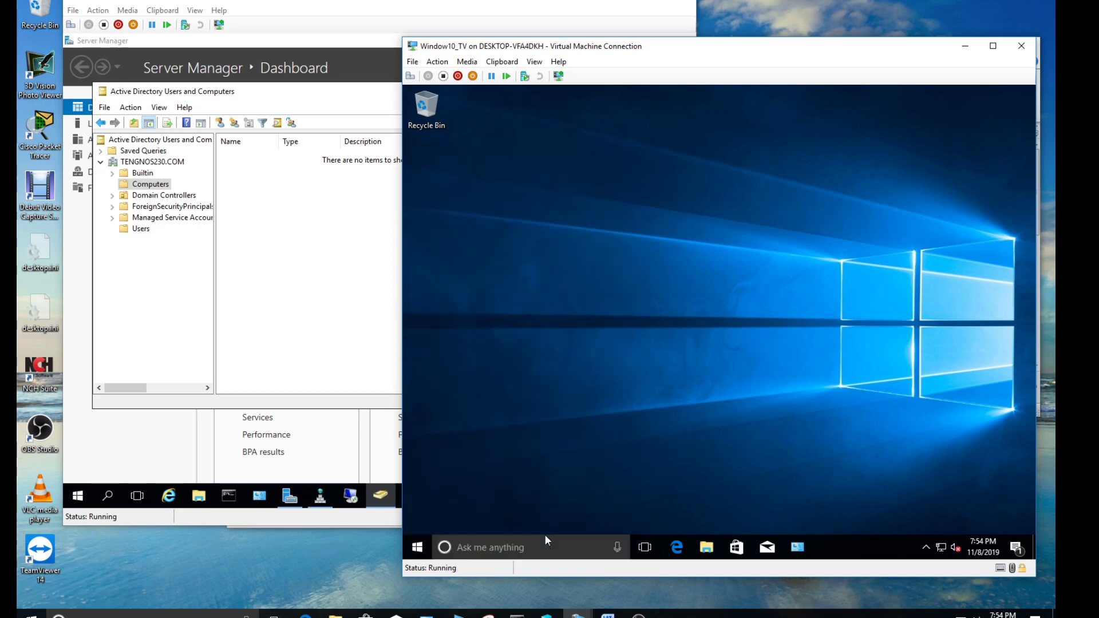
# Run ipconfig and mark the VM's IPv4 address 192.168.1.127
pyautogui.write('ip')
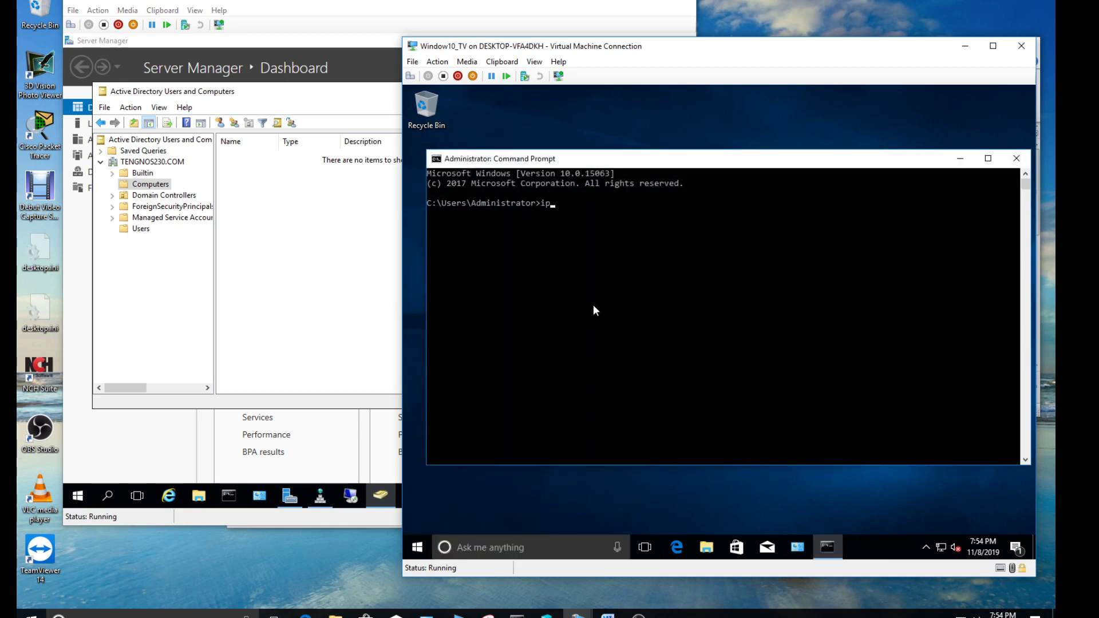
pyautogui.write('config')
pyautogui.press('Return')
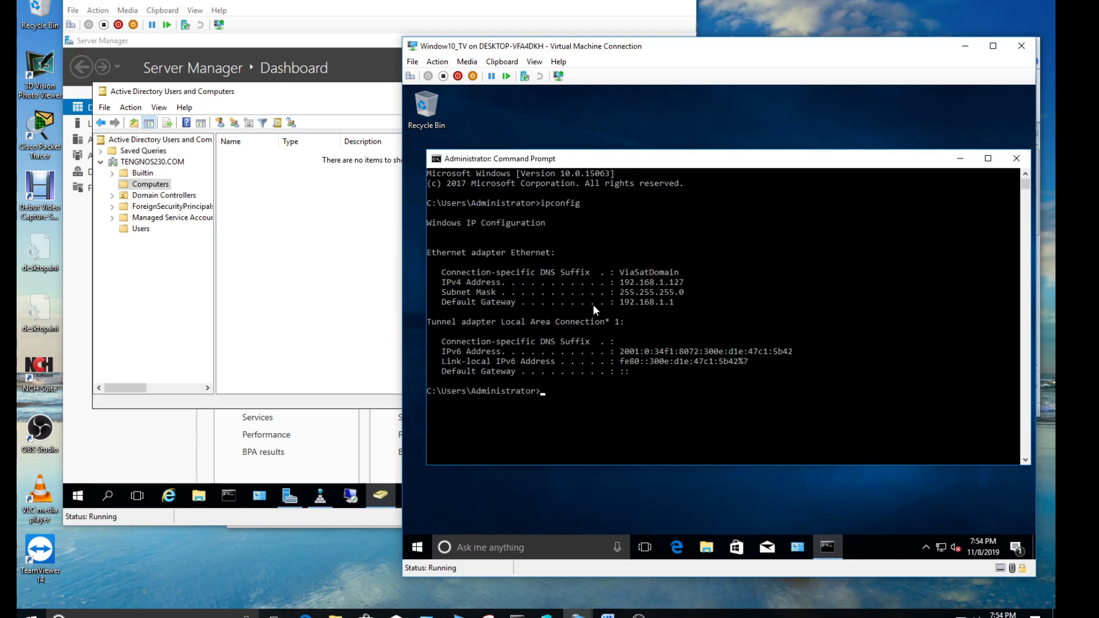
pyautogui.moveTo(620, 283); pyautogui.dragTo(687, 288)
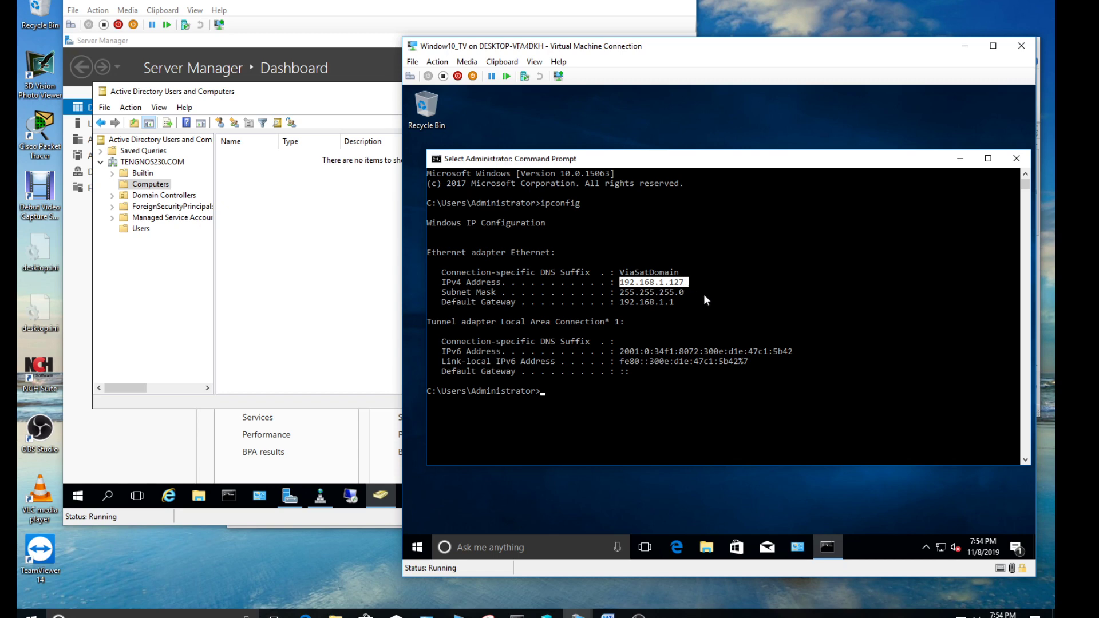
pyautogui.click(707, 298)
# Run ipconfig /all and mark the default gateway and DNS server 192.168.1.1
pyautogui.press('Up')
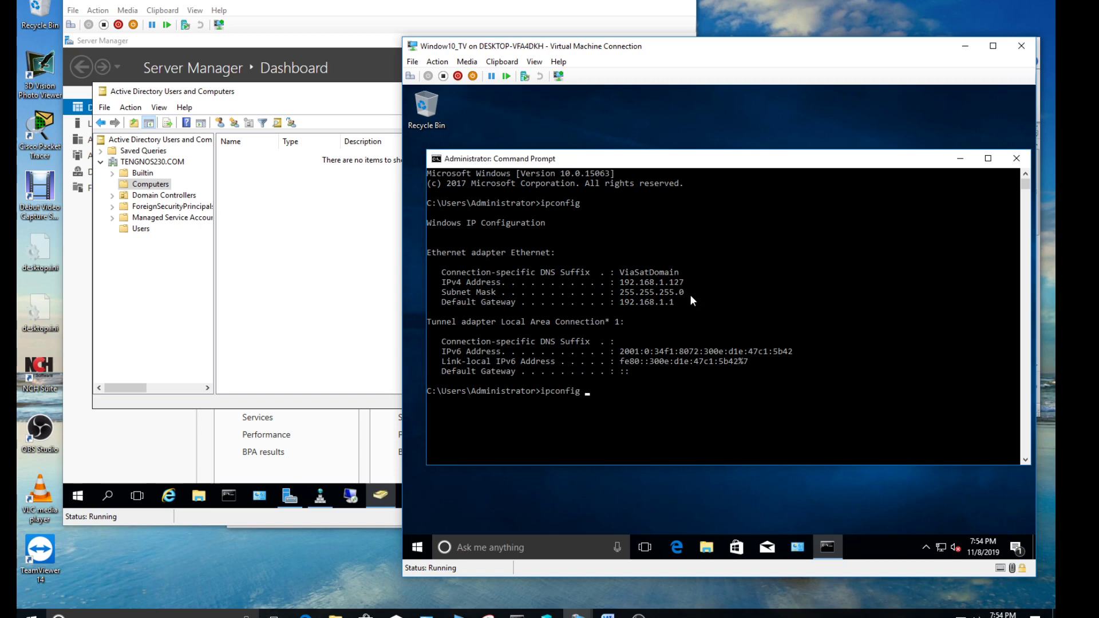
pyautogui.write('/all')
pyautogui.press('Return')
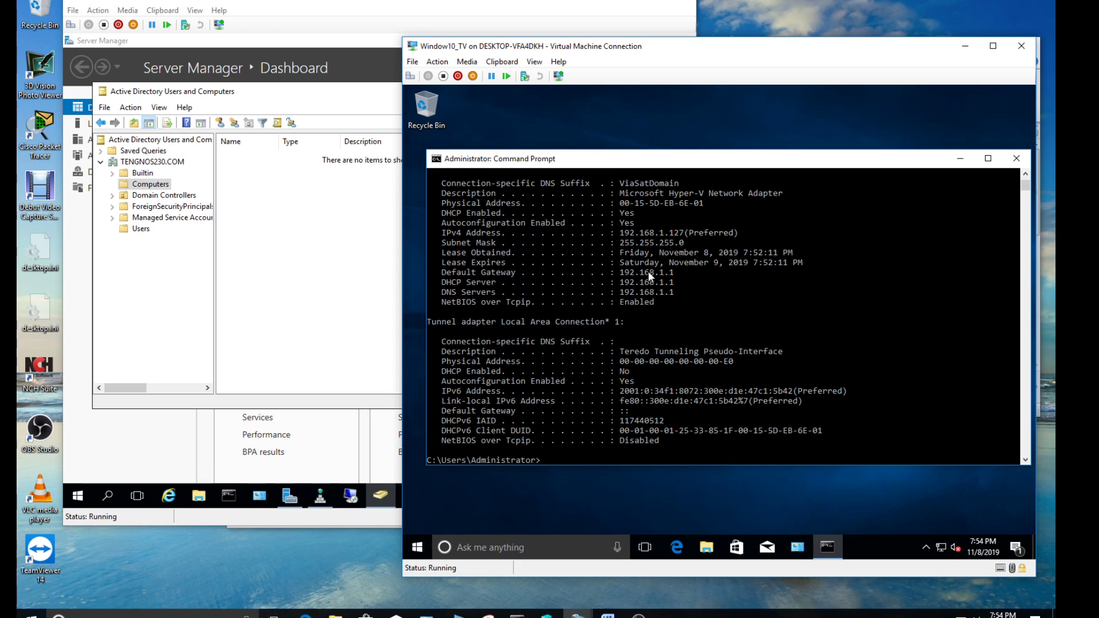
pyautogui.moveTo(620, 271); pyautogui.dragTo(673, 272)
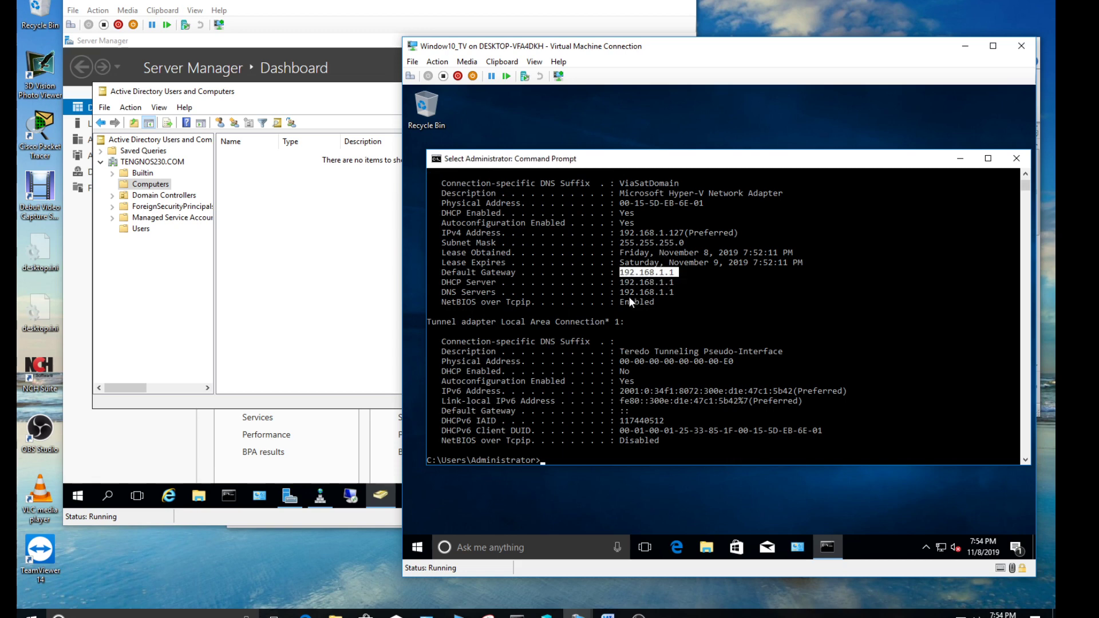
pyautogui.moveTo(623, 293); pyautogui.dragTo(630, 293)
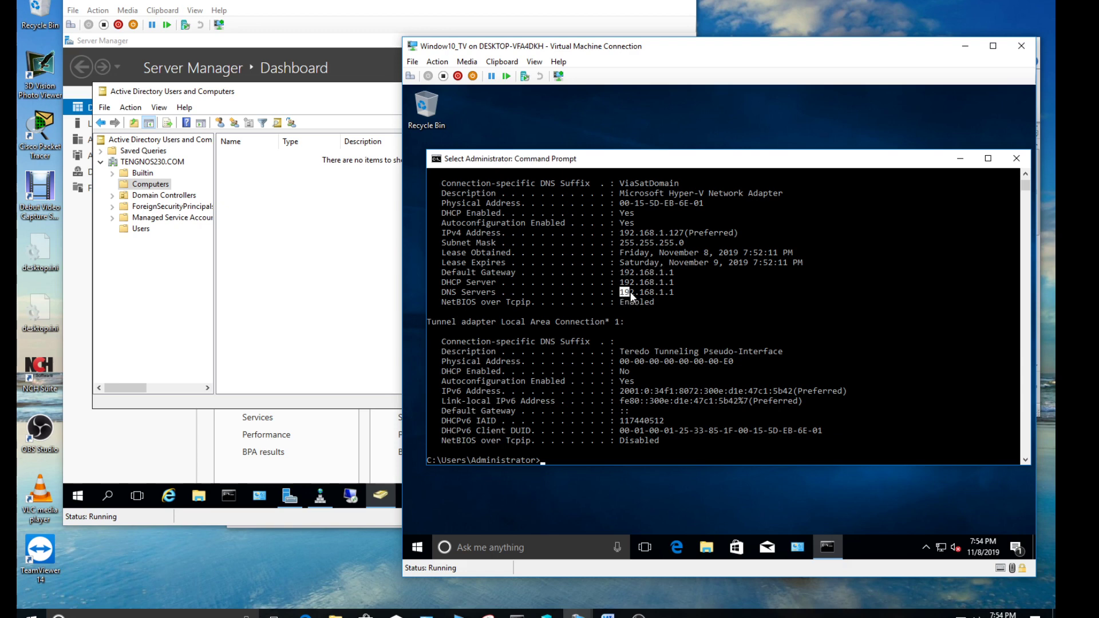
pyautogui.click(667, 292)
pyautogui.moveTo(620, 289); pyautogui.dragTo(637, 290)
# Minimize the Command Prompt and open the network adapter list from Network and Sharing Center
pyautogui.click(621, 232)
pyautogui.click(735, 282)
pyautogui.click(954, 158)
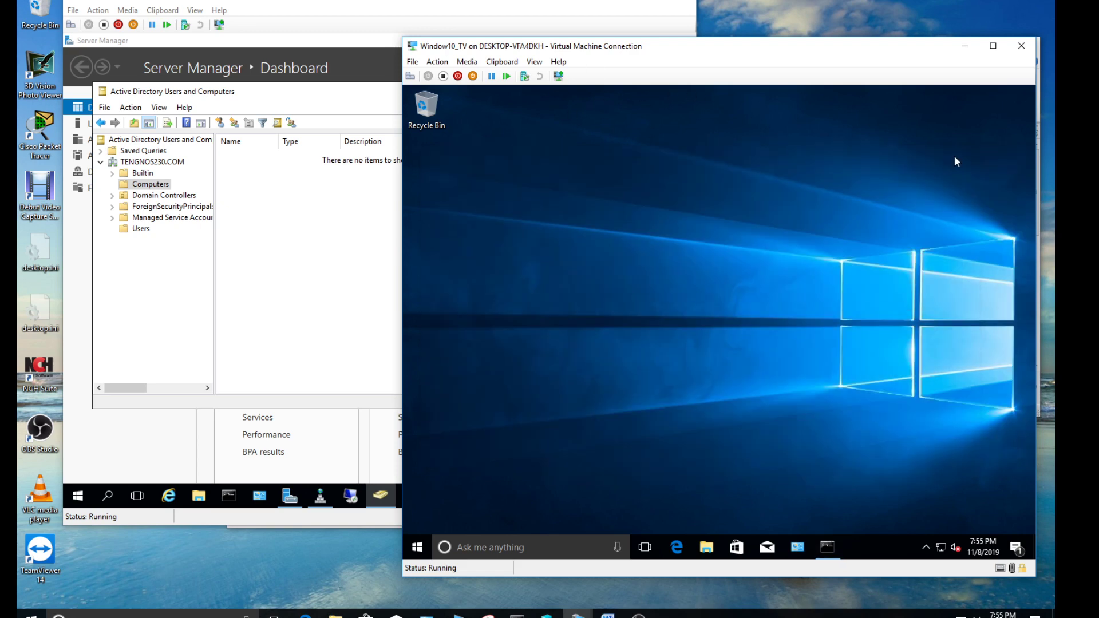
pyautogui.click(795, 543)
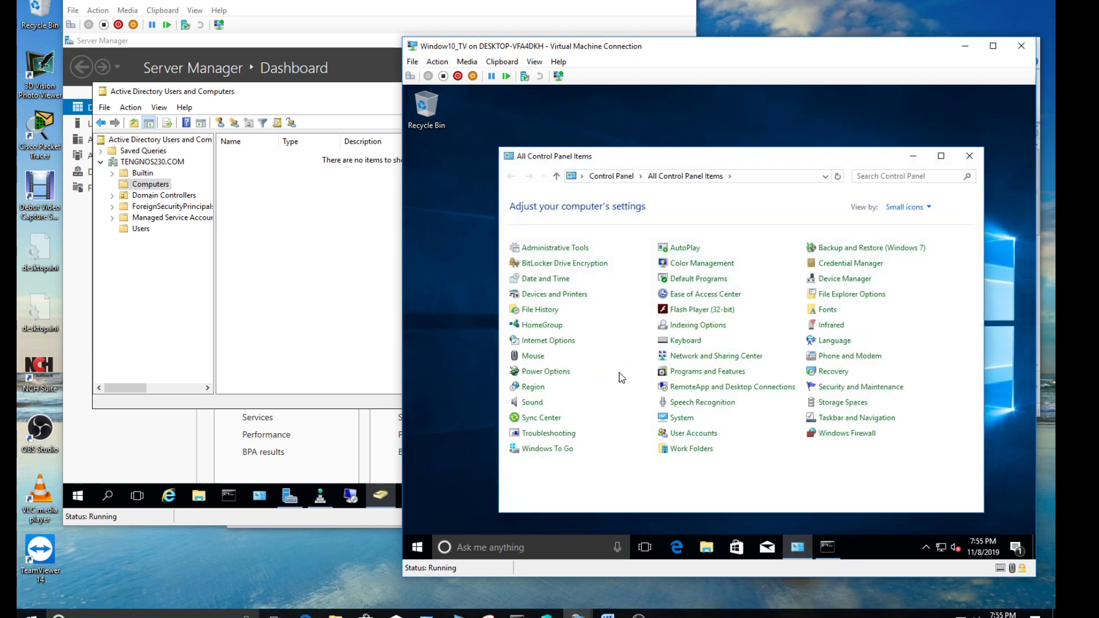
pyautogui.click(694, 358)
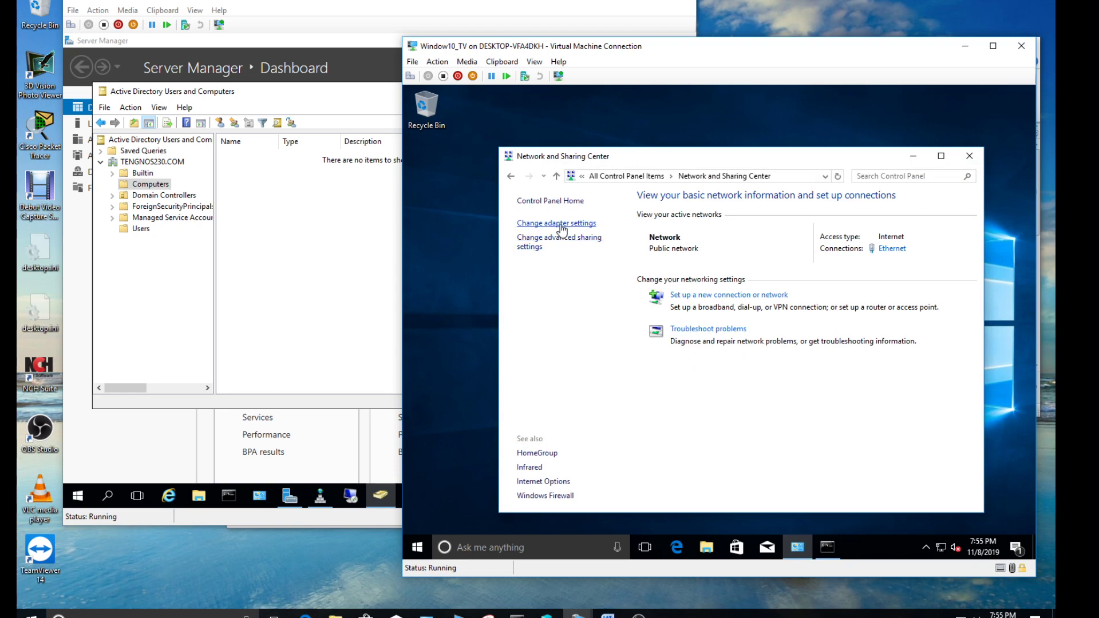
pyautogui.click(561, 224)
# In the Ethernet adapter's IPv4 properties, choose 'Use the following IP address'
pyautogui.rightClick(565, 245)
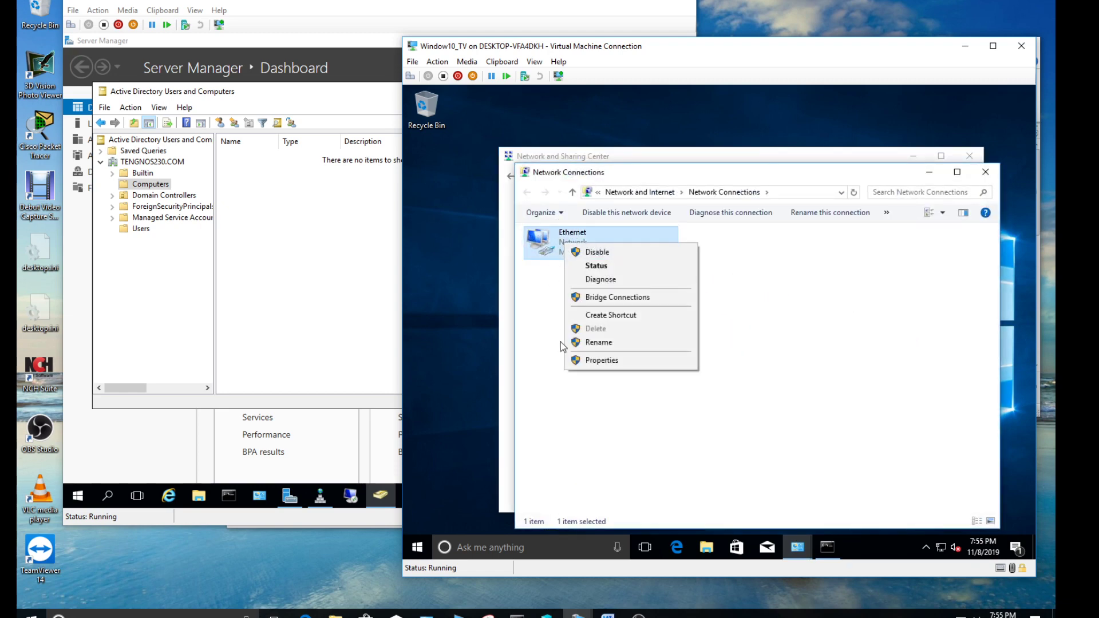
pyautogui.click(603, 360)
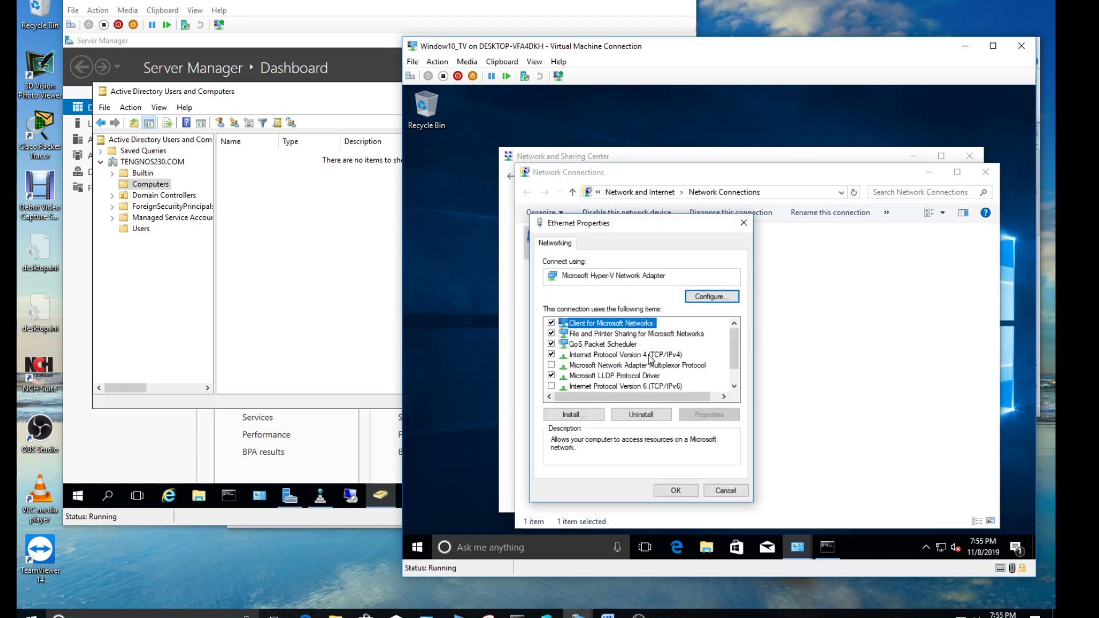
pyautogui.click(650, 355)
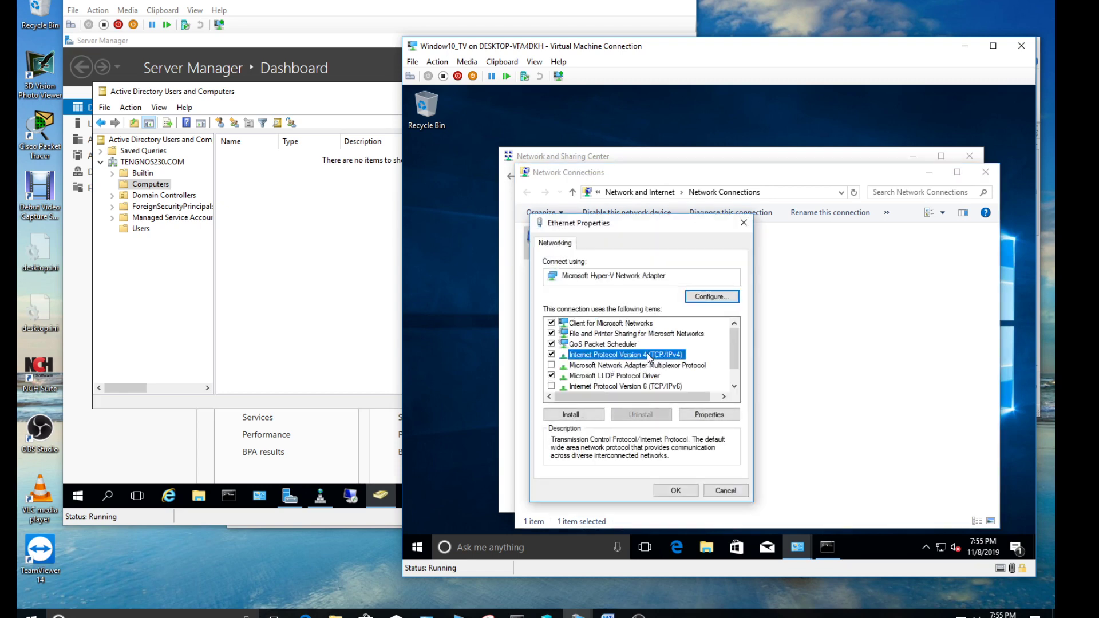
pyautogui.click(700, 417)
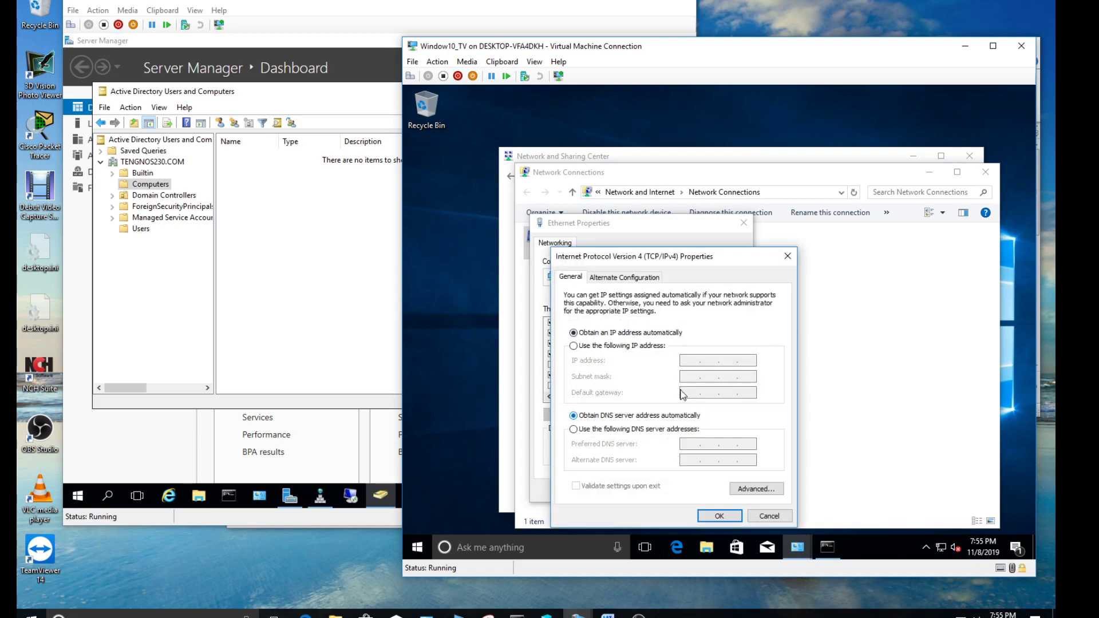
pyautogui.click(613, 345)
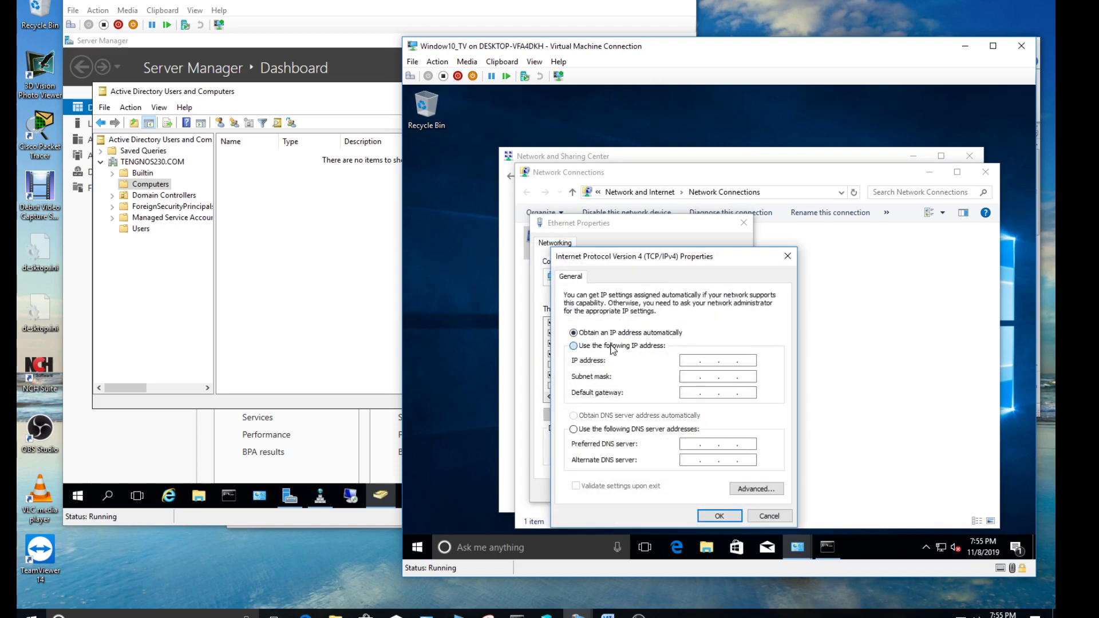
# Enter IP address 192.168.1.127, cross-checking the addresses shown in Command Prompt
pyautogui.click(691, 360)
pyautogui.write('192 . 168 . ')
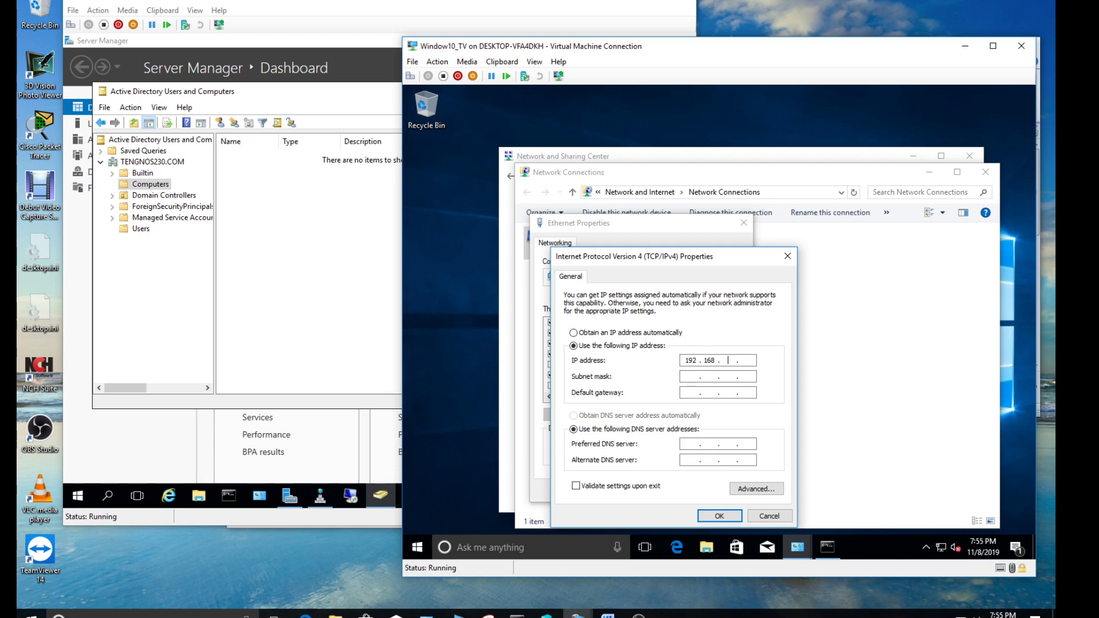
pyautogui.write('1 . 127')
pyautogui.click(826, 548)
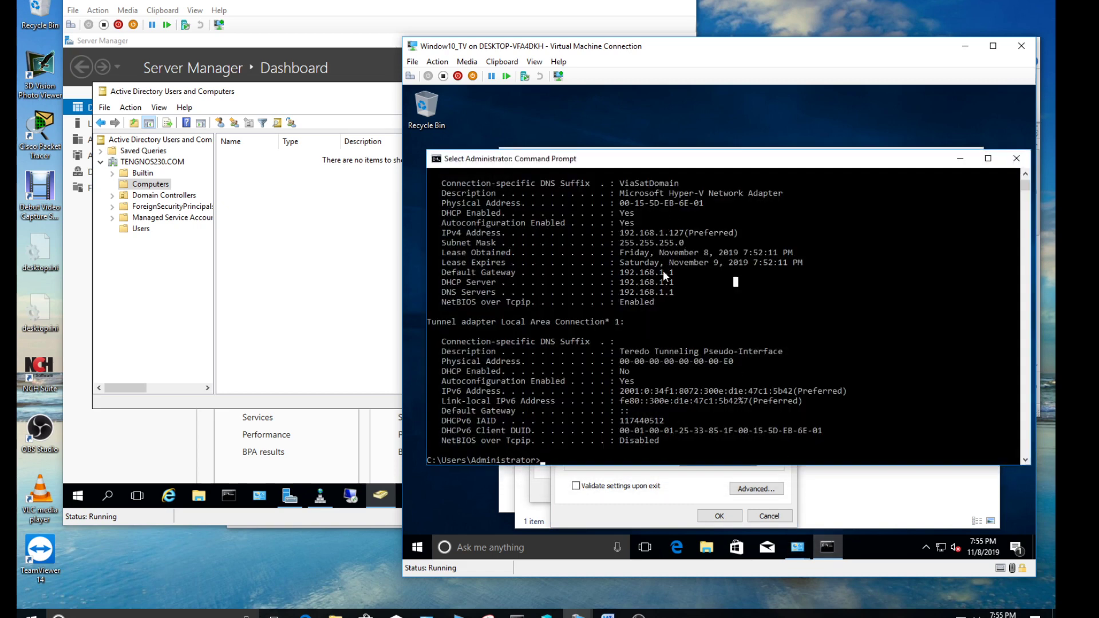
pyautogui.moveTo(685, 233); pyautogui.dragTo(650, 233)
pyautogui.click(670, 292)
pyautogui.moveTo(622, 295); pyautogui.dragTo(615, 293)
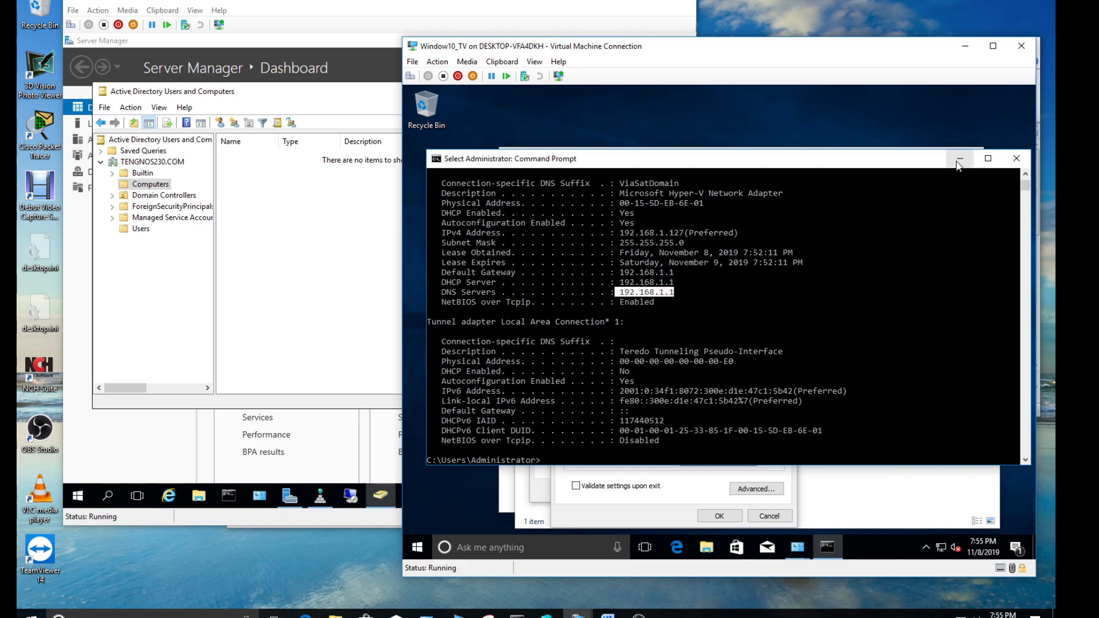
pyautogui.click(959, 160)
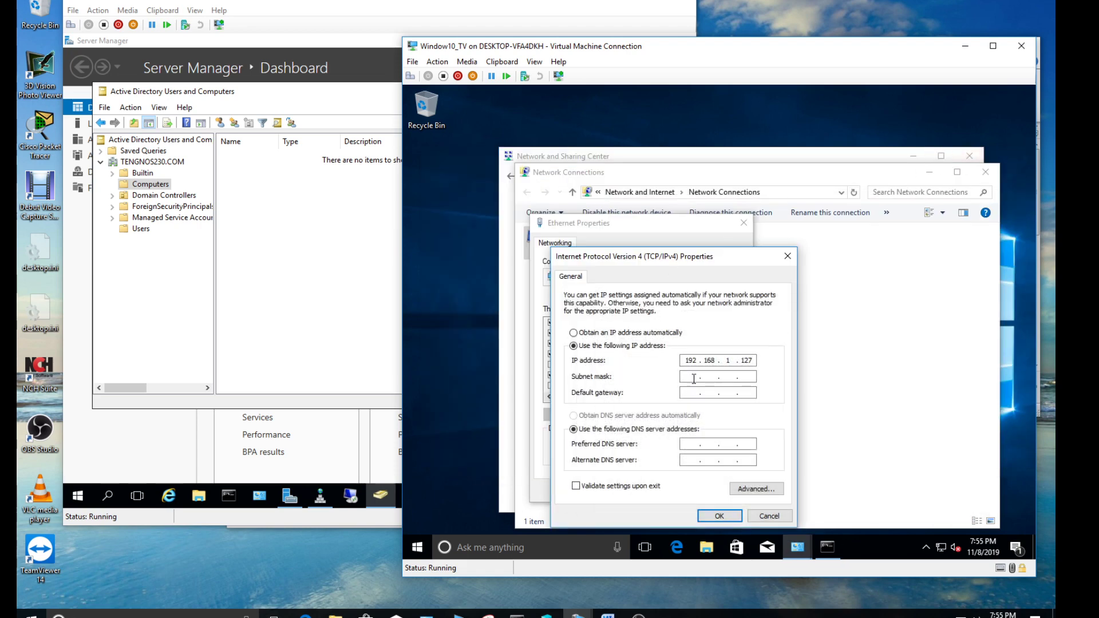
# Fill in subnet mask 255.255.255.0, gateway 192.168.1.1 and preferred DNS 192.168.1.1
pyautogui.click(693, 379)
pyautogui.click(700, 390)
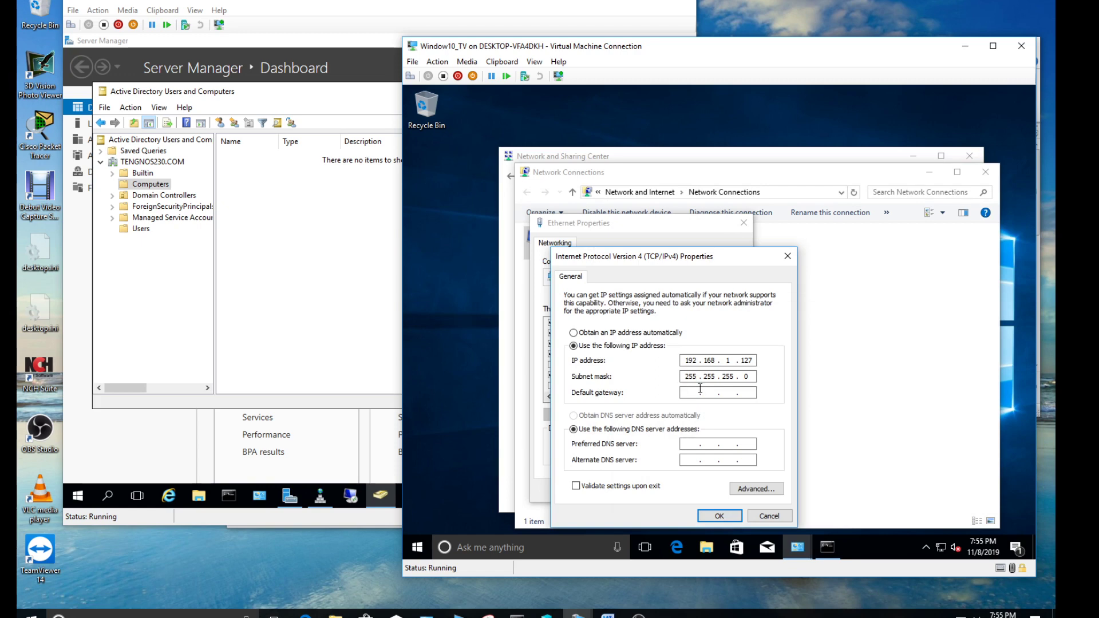
pyautogui.write('192 . 168 . 1 . 1')
pyautogui.press('Tab')
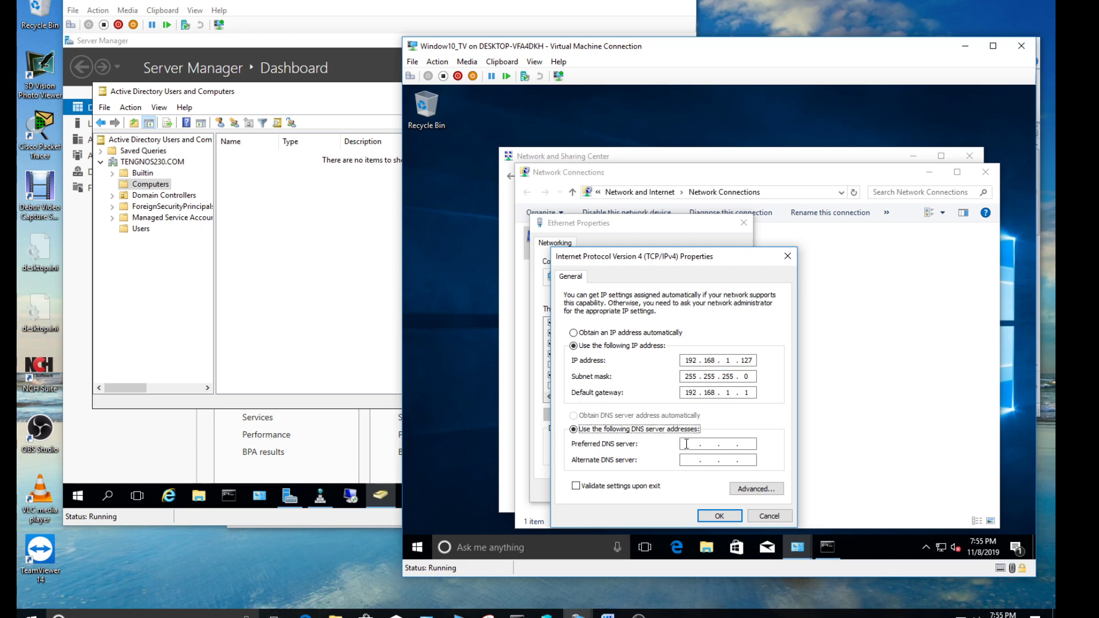
pyautogui.click(686, 444)
pyautogui.write('192 . 168 . 1 . 1')
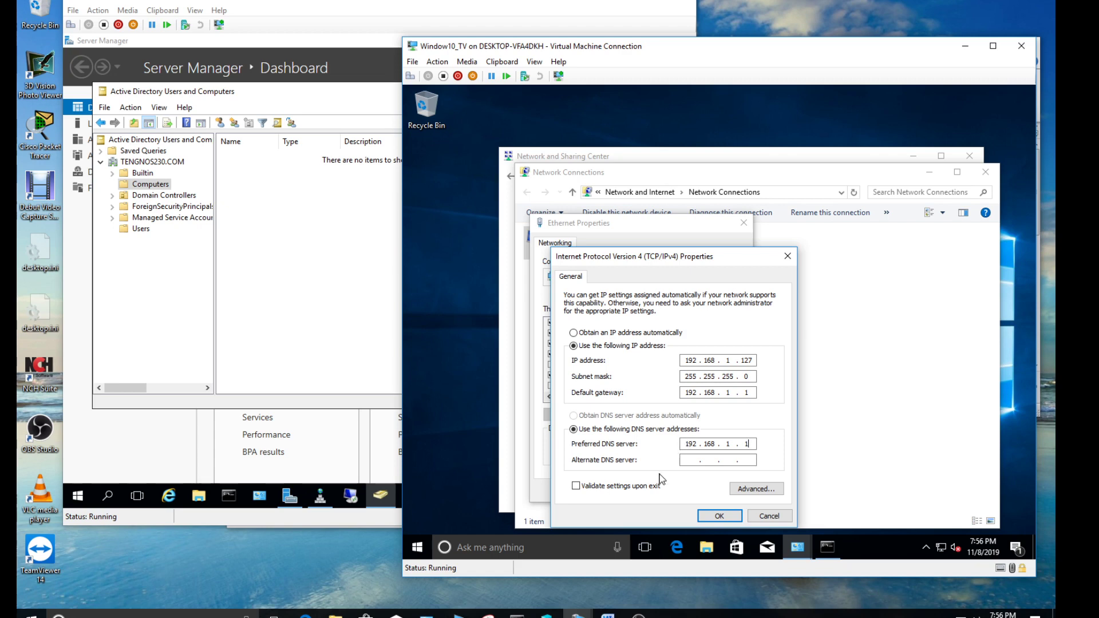
# Close the Command Prompt and apply the static IPv4 settings, closing Ethernet Properties
pyautogui.click(828, 547)
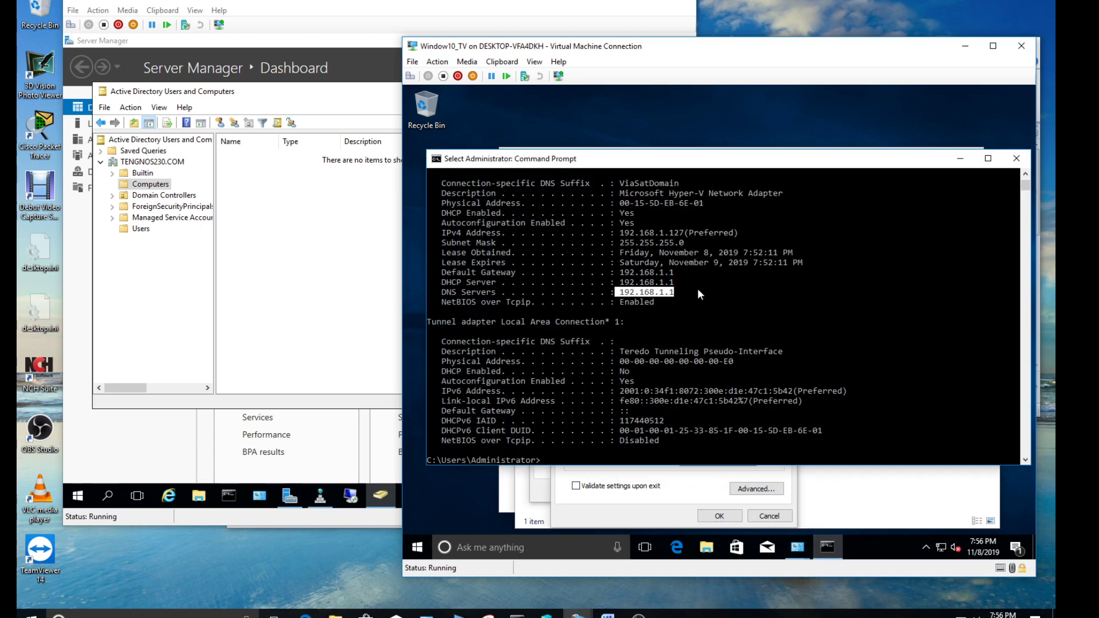
pyautogui.click(681, 291)
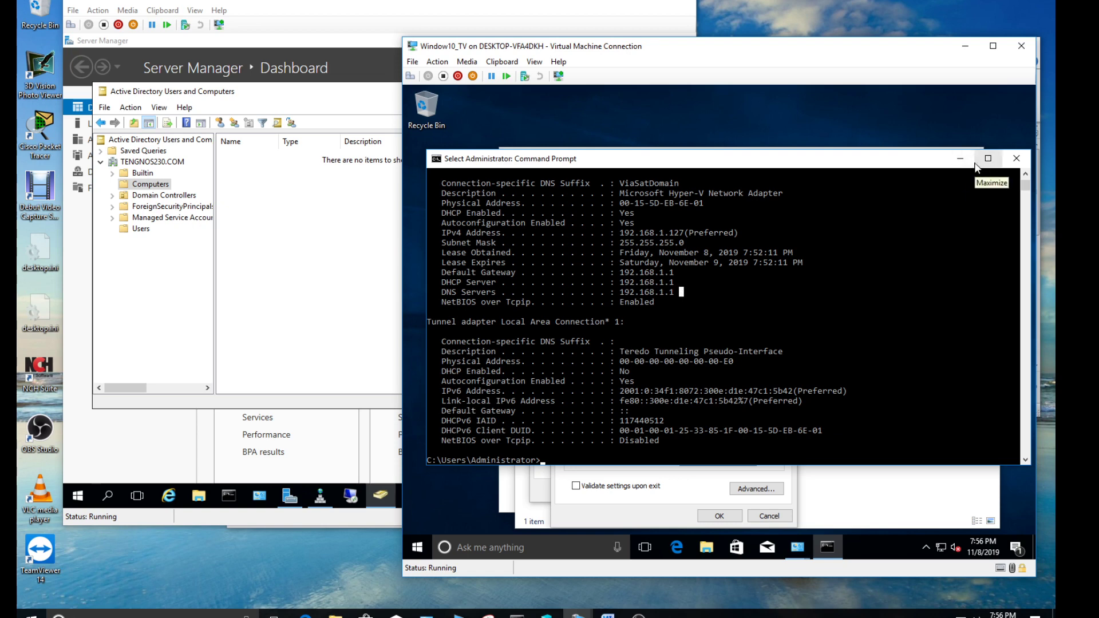
pyautogui.click(1004, 161)
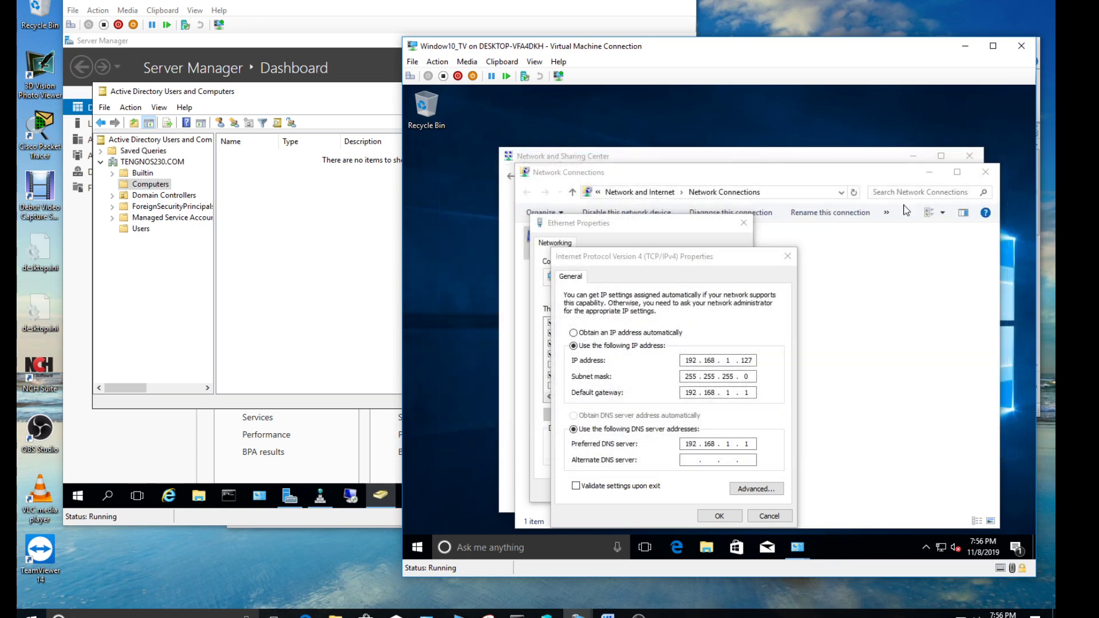
pyautogui.click(722, 515)
pyautogui.click(678, 491)
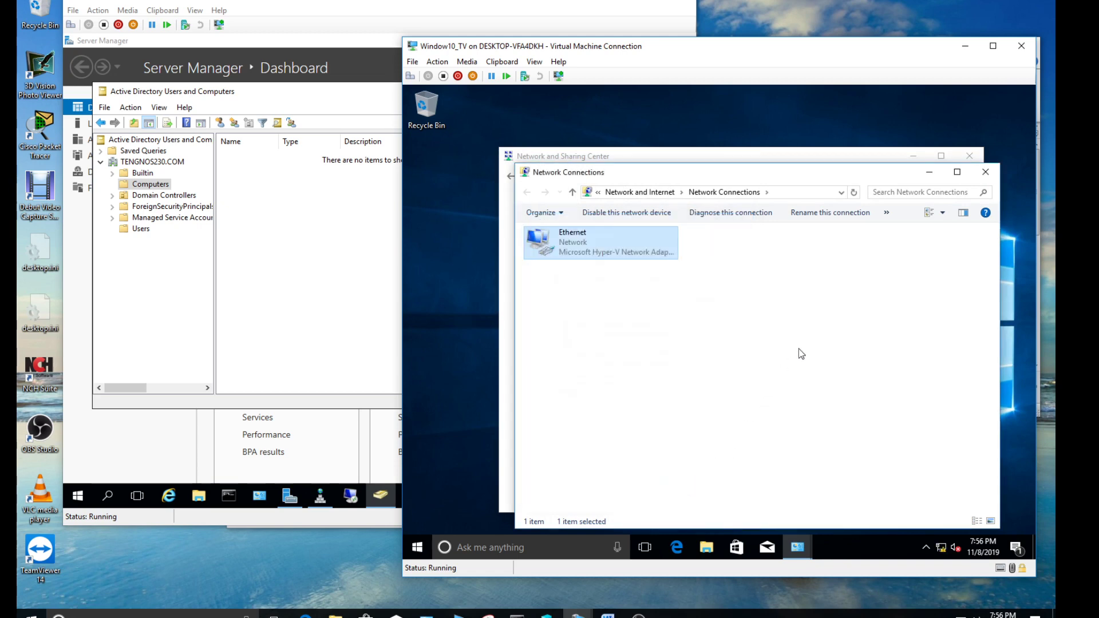
# Go from Control Panel to the System page and open Remote settings
pyautogui.click(984, 173)
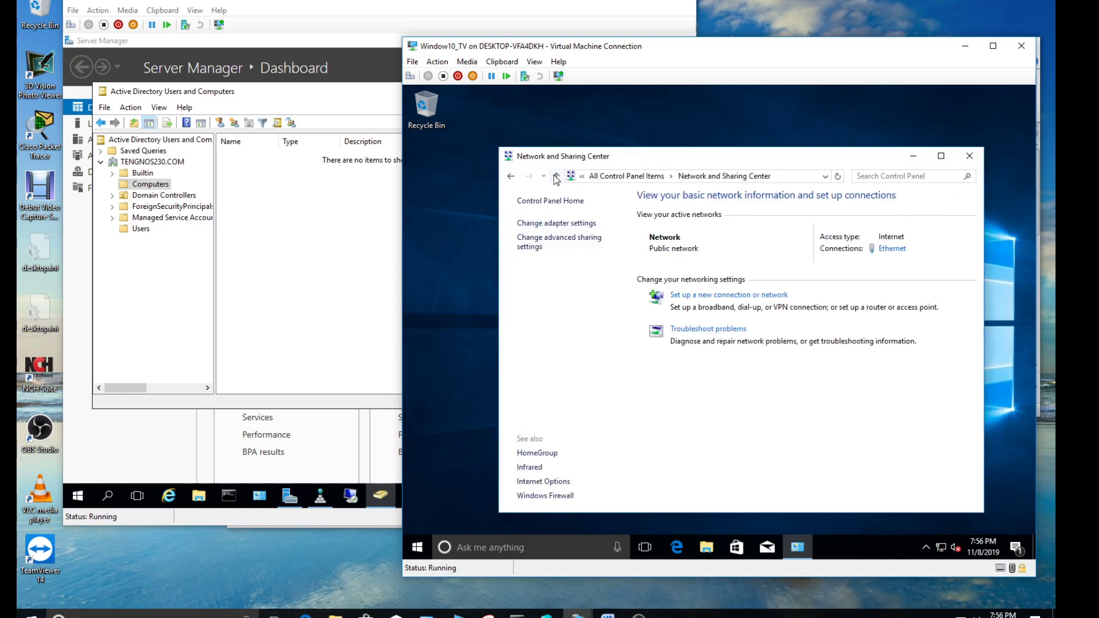
pyautogui.click(555, 176)
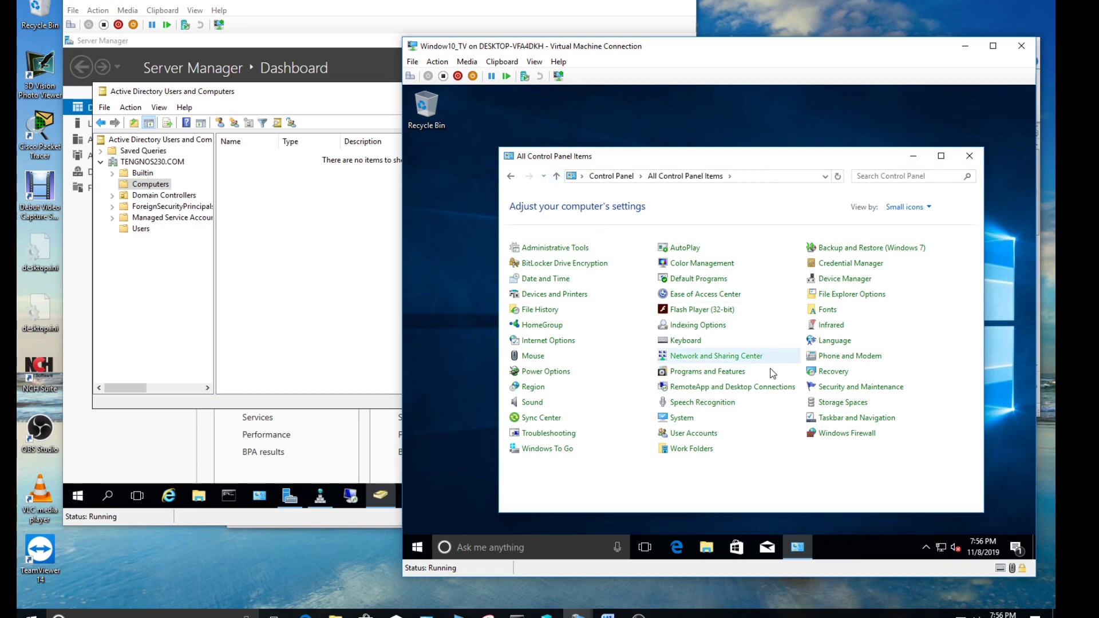
pyautogui.click(681, 423)
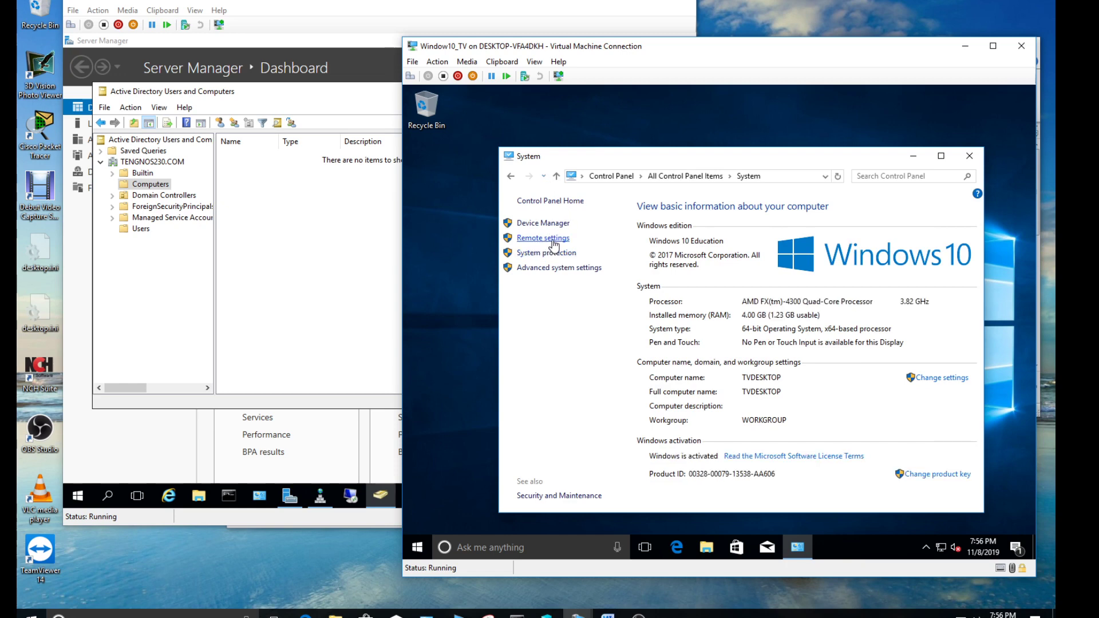
pyautogui.click(553, 242)
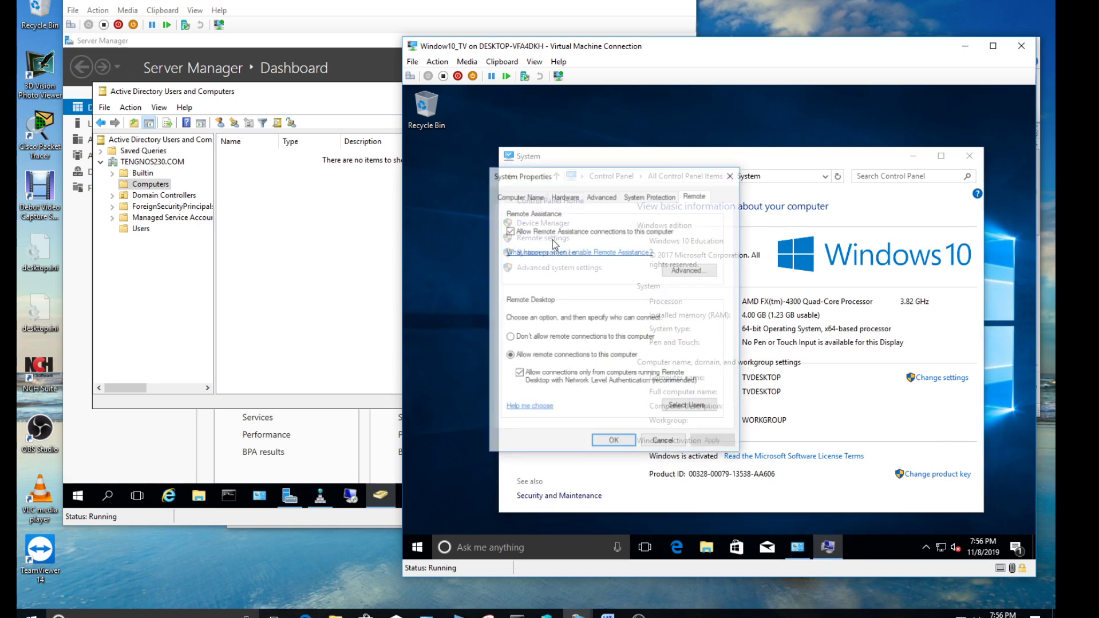
# Allow remote desktop connections, review the users list, and apply with OK
pyautogui.click(519, 338)
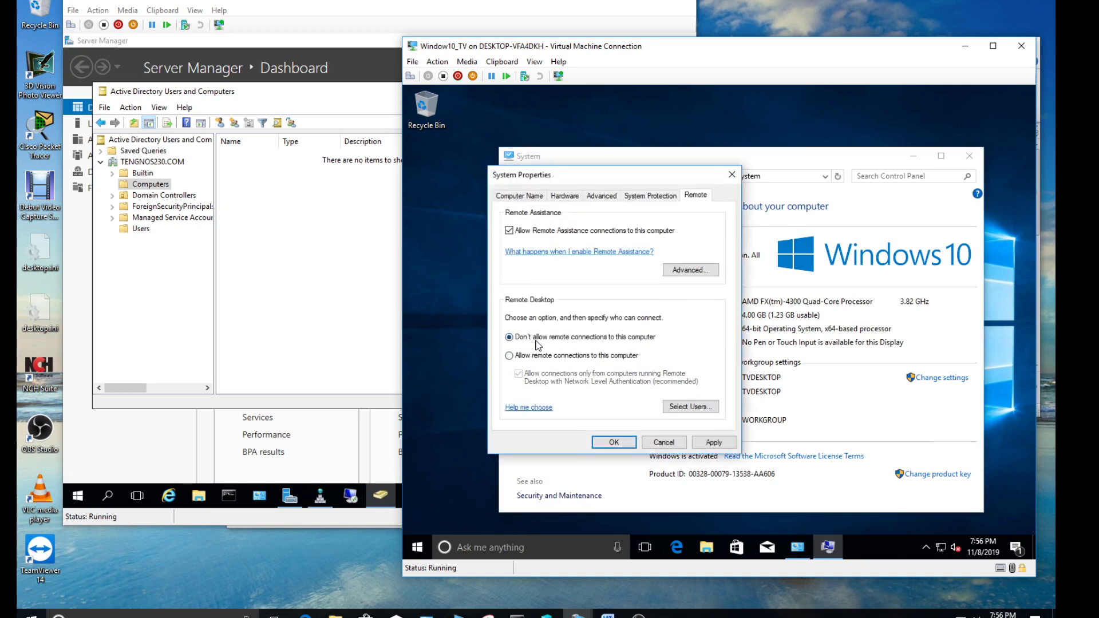
pyautogui.click(510, 356)
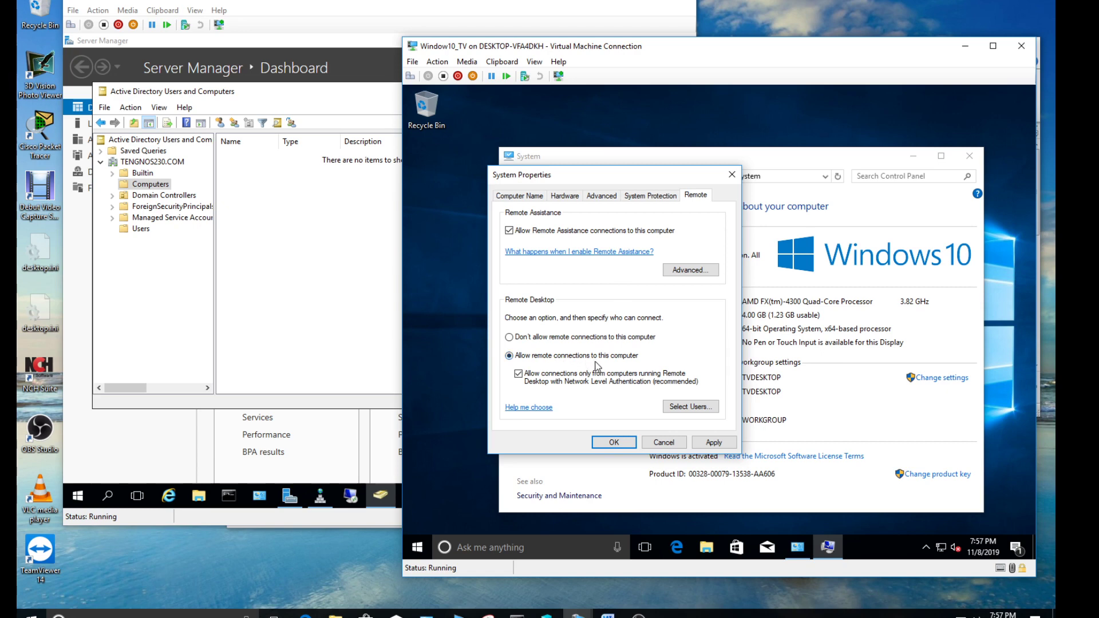
pyautogui.click(690, 407)
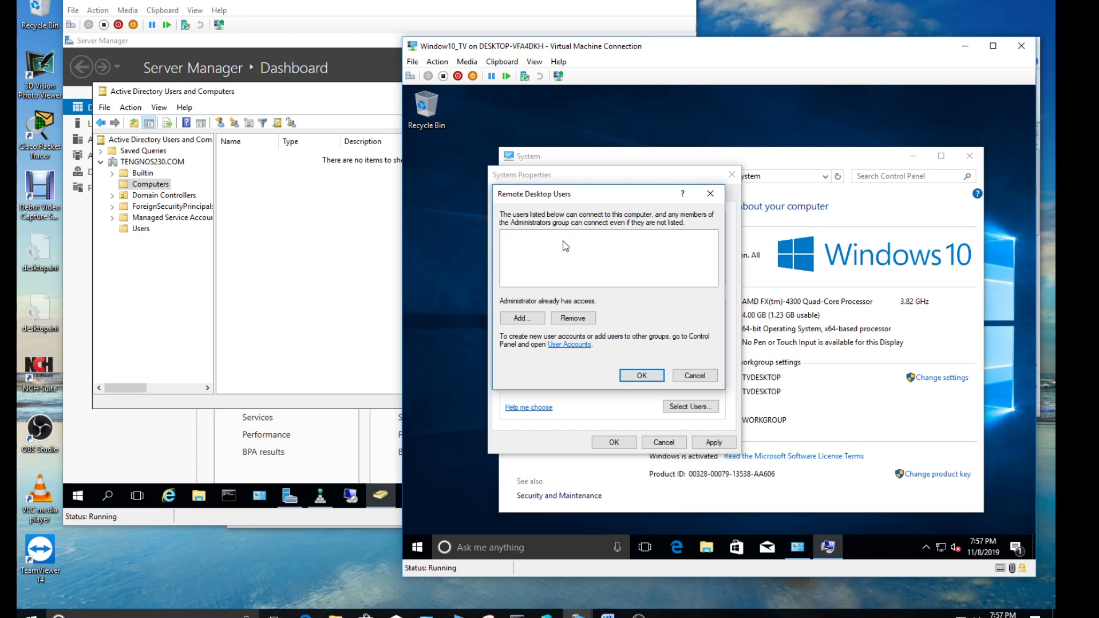
pyautogui.click(646, 377)
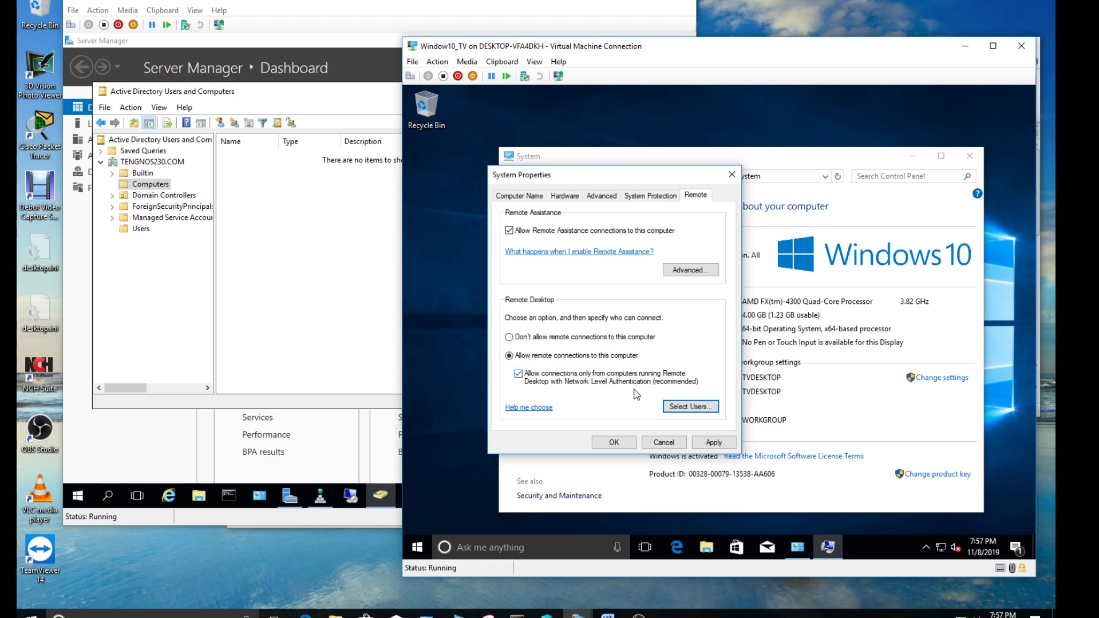
pyautogui.click(716, 444)
pyautogui.click(614, 443)
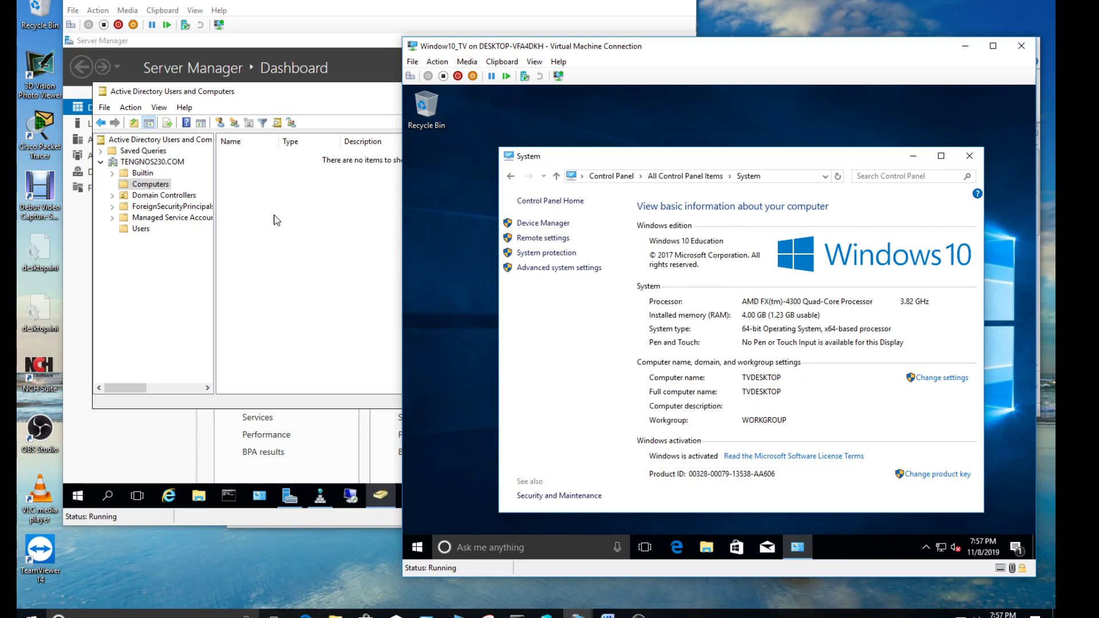
# Rename the computer Win10_TV, make it a member of domain TENGNOS230, and accept the name warning
pyautogui.click(167, 191)
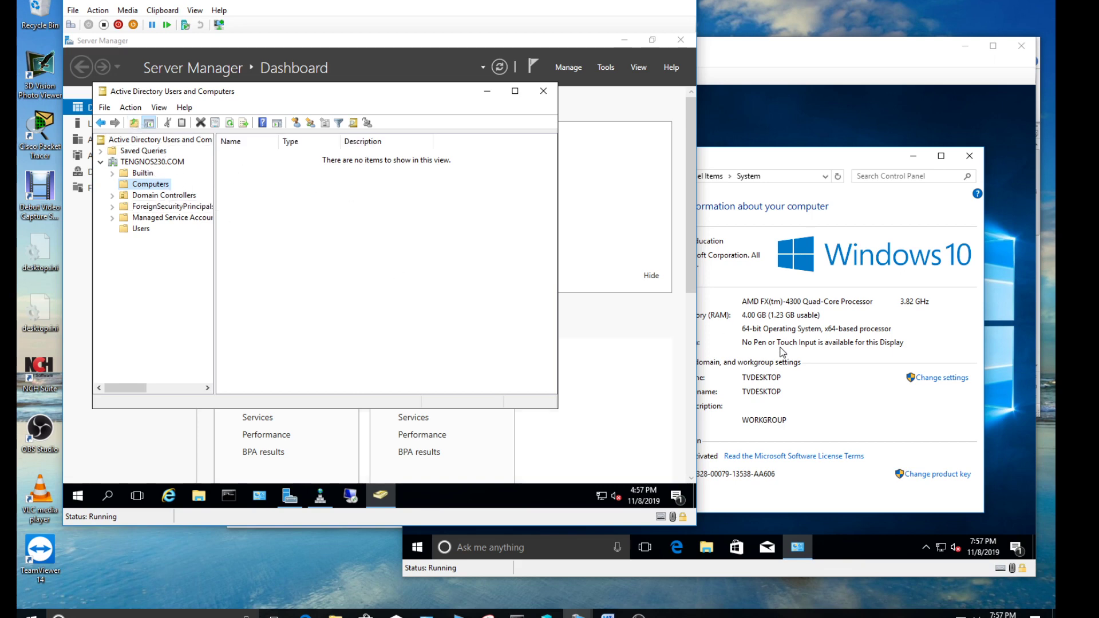
pyautogui.click(884, 398)
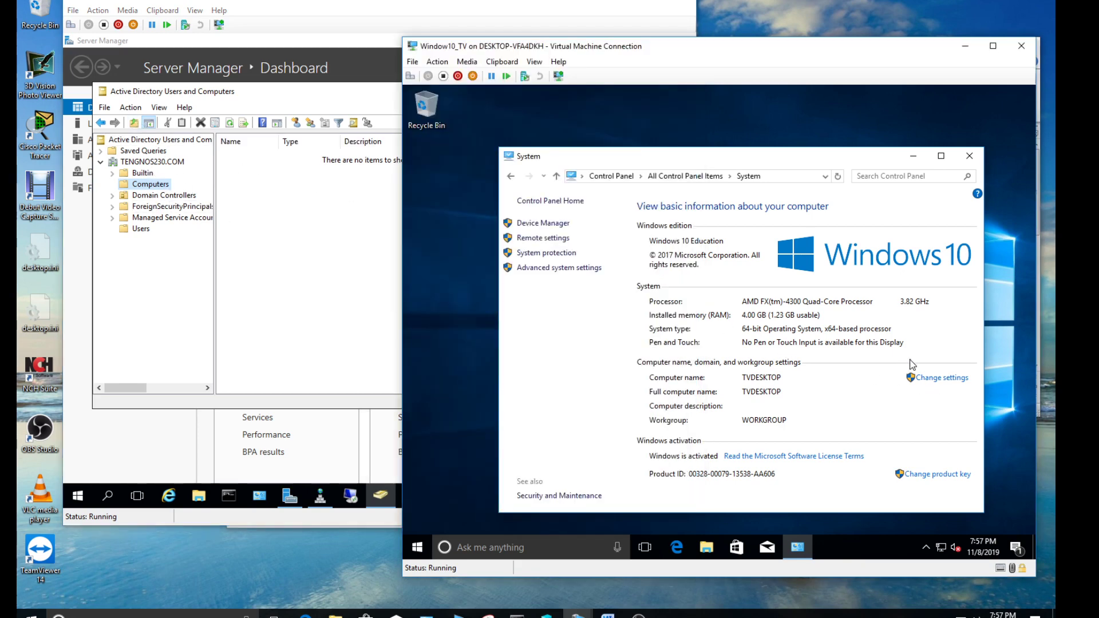
pyautogui.click(941, 379)
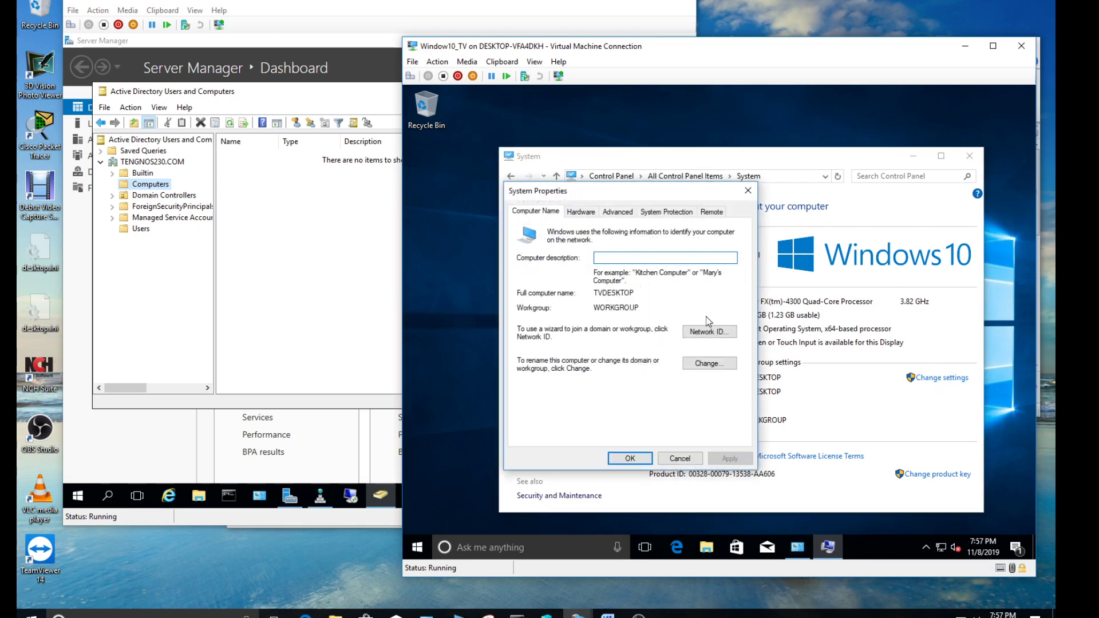
pyautogui.click(717, 364)
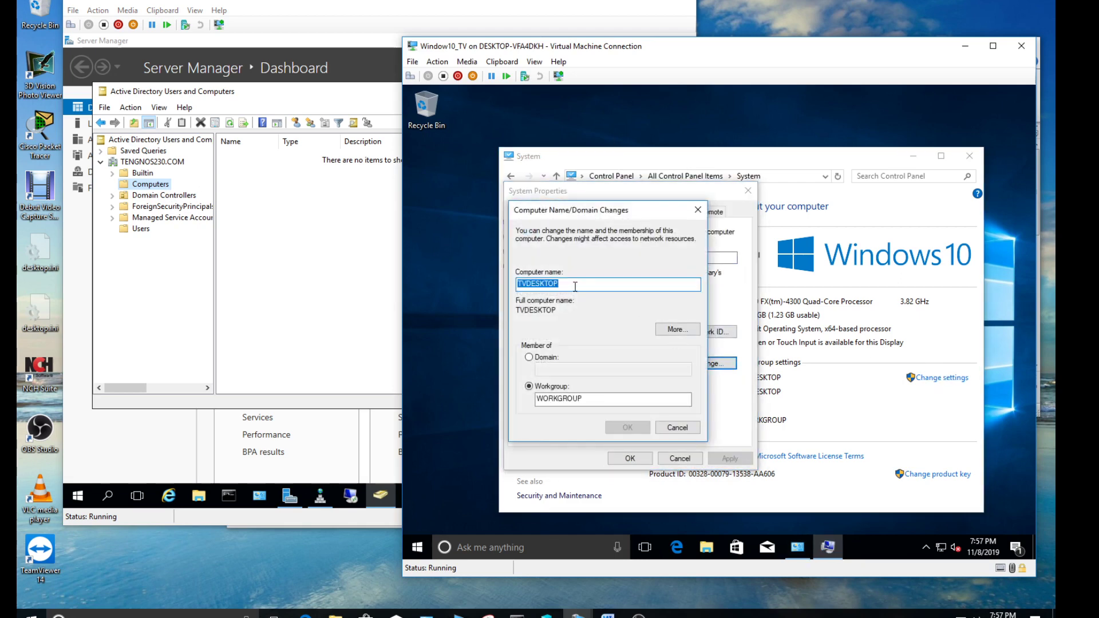
pyautogui.write('Win10_TV')
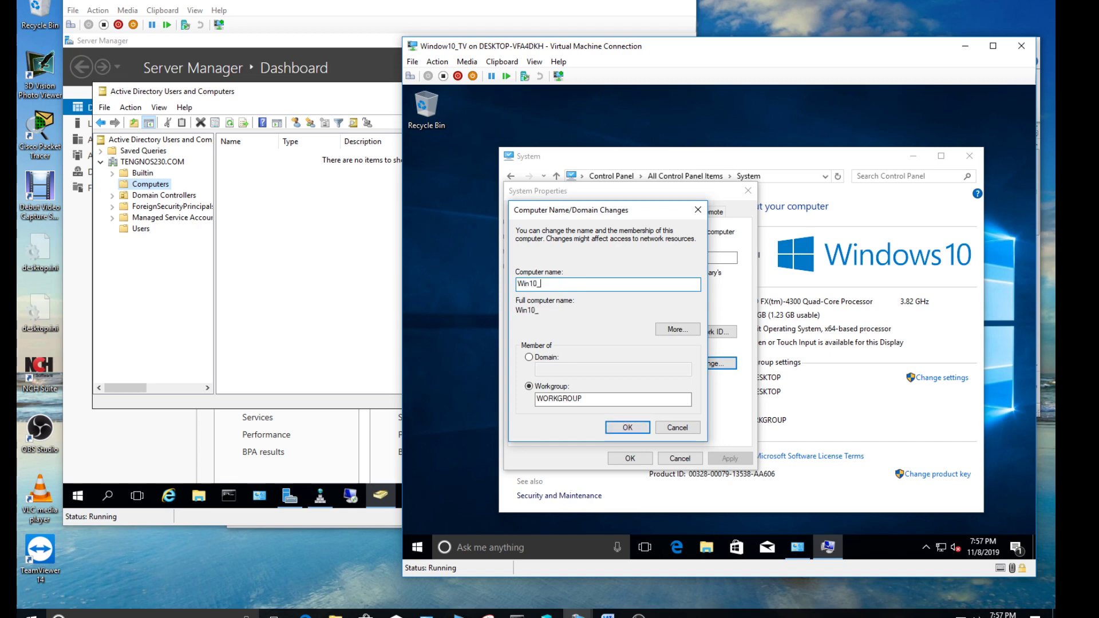
pyautogui.click(546, 358)
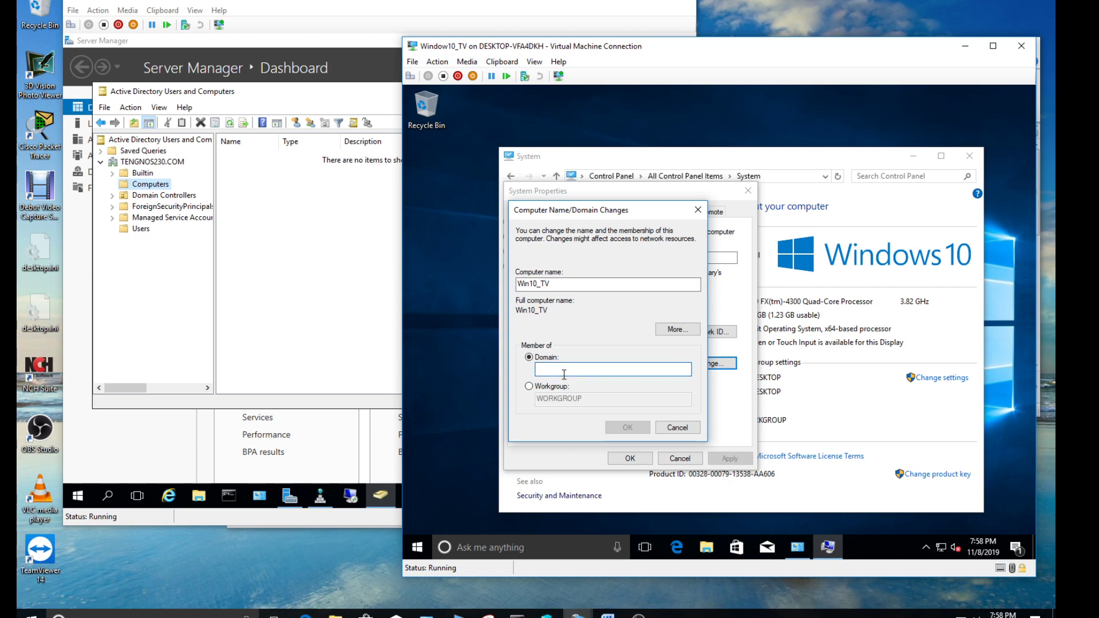
pyautogui.write('TENGNOS230')
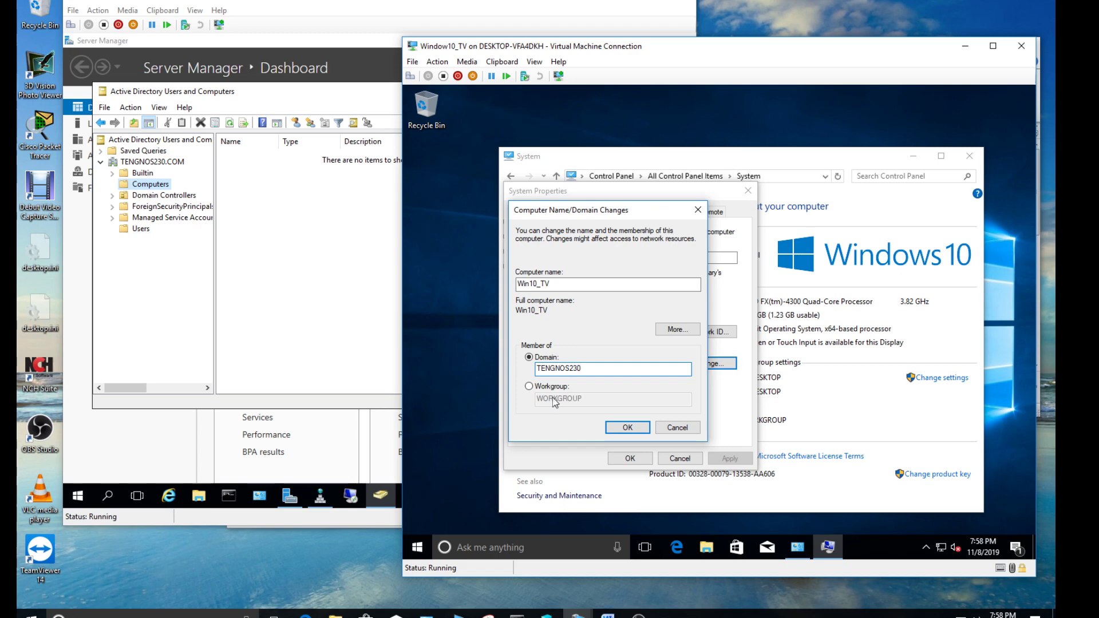
pyautogui.click(628, 428)
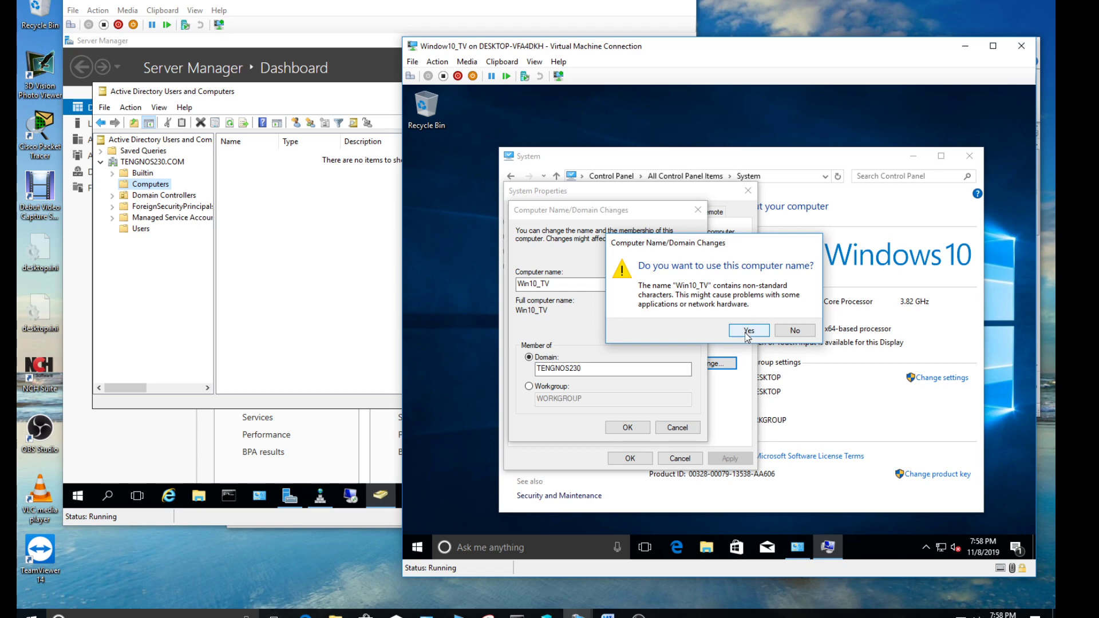
pyautogui.click(747, 332)
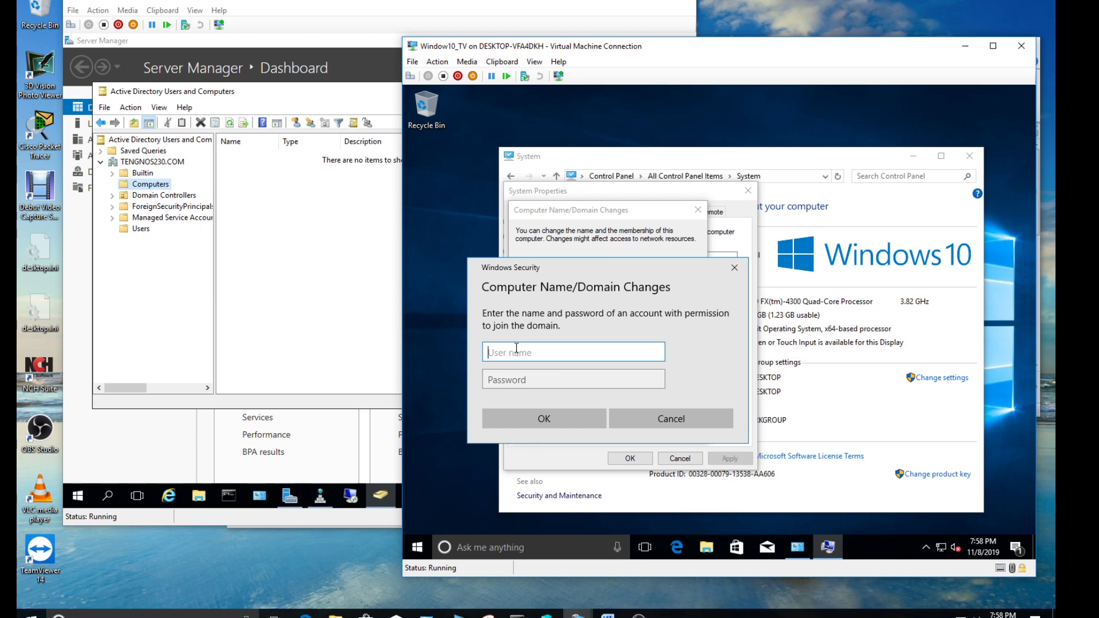
# Submit the administrator user name and its password for the TENGNOS230 domain join
pyautogui.write('administrator')
pyautogui.press('Tab')
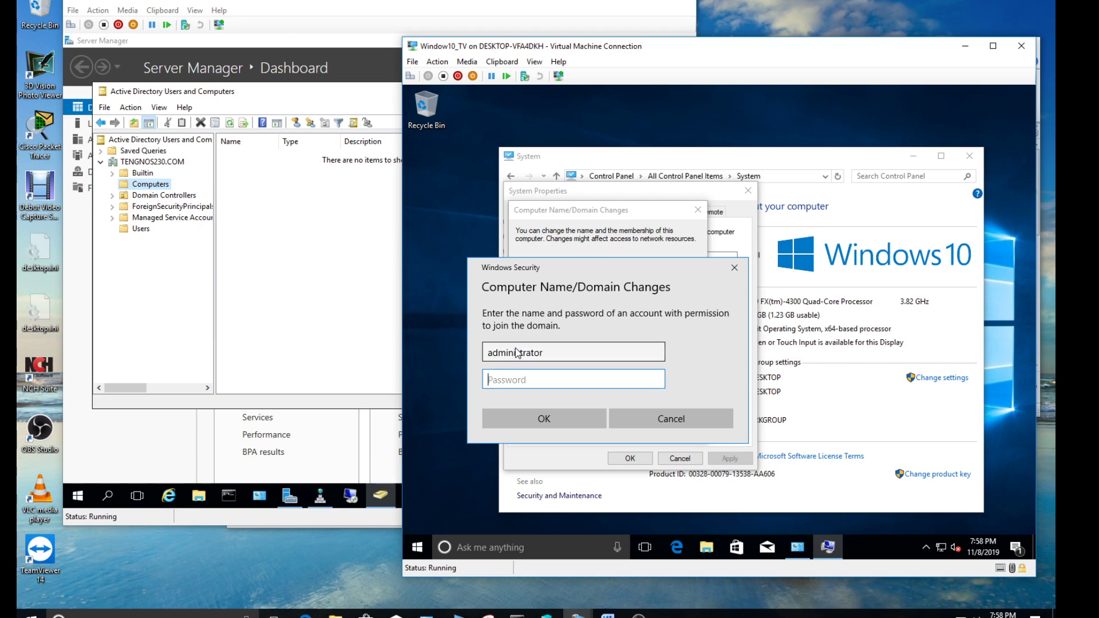
pyautogui.write('password')
pyautogui.click(554, 417)
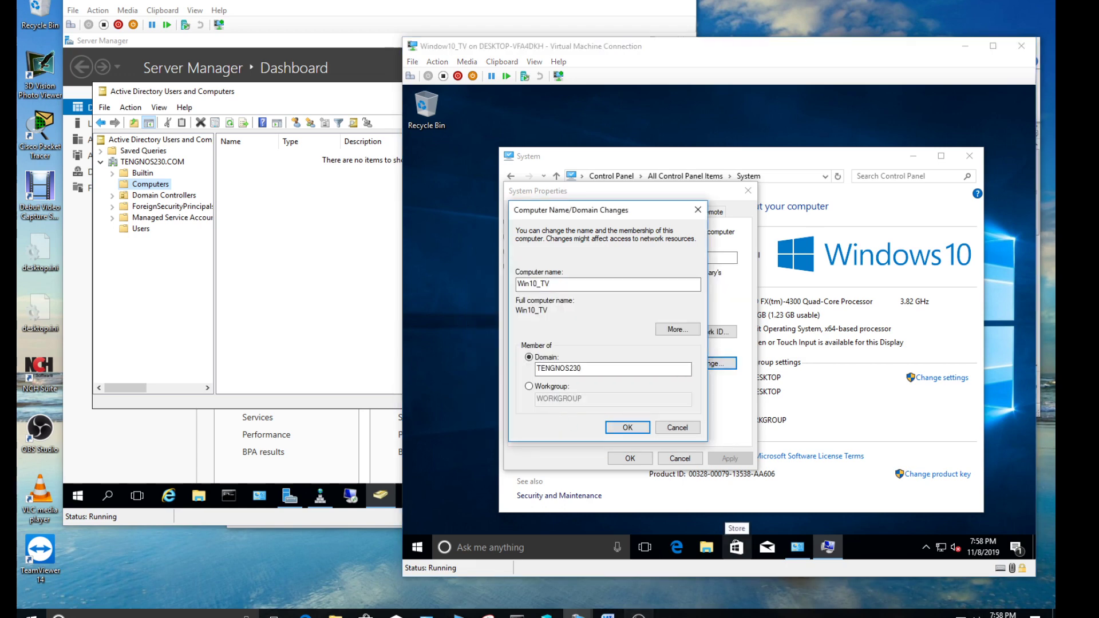
# Dismiss the domain-not-found error and switch to the DNS and Router Diagram document
pyautogui.click(1042, 545)
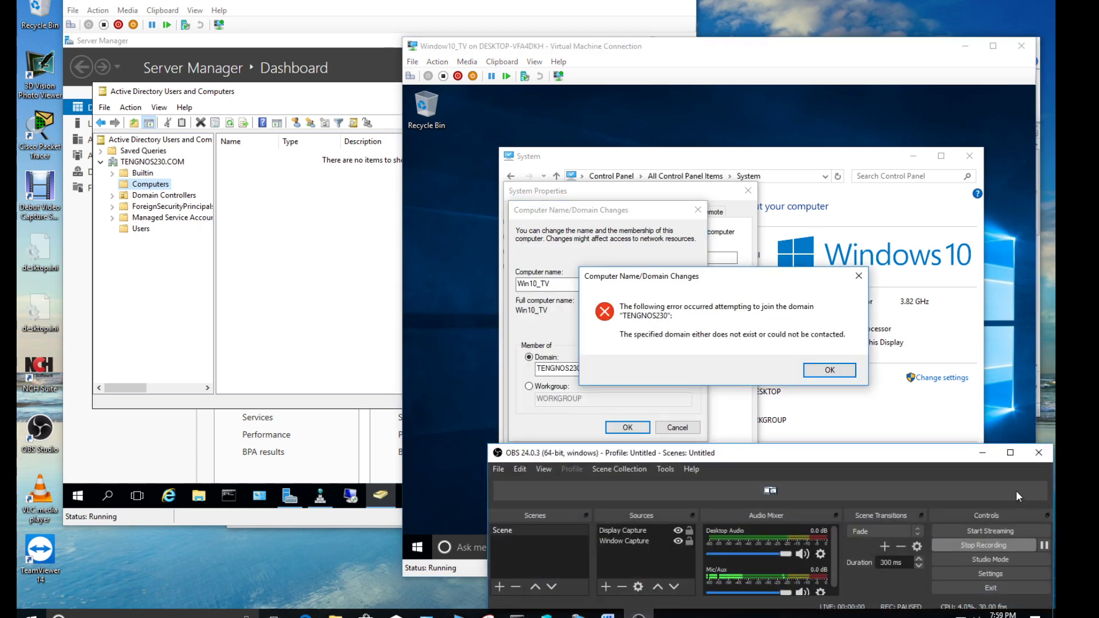
pyautogui.click(982, 452)
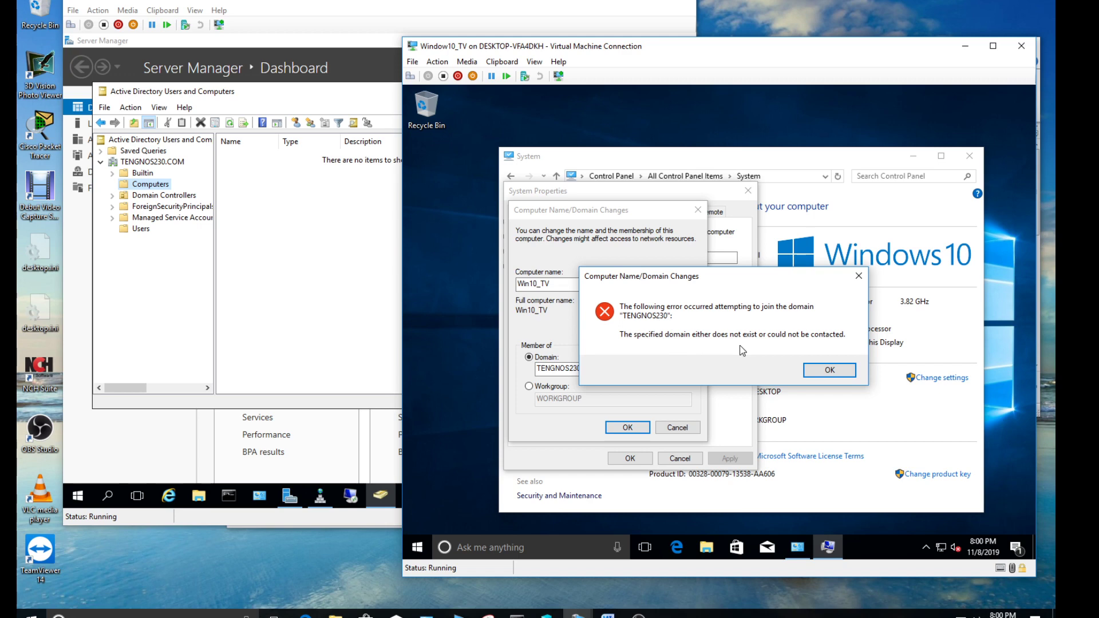
pyautogui.click(829, 369)
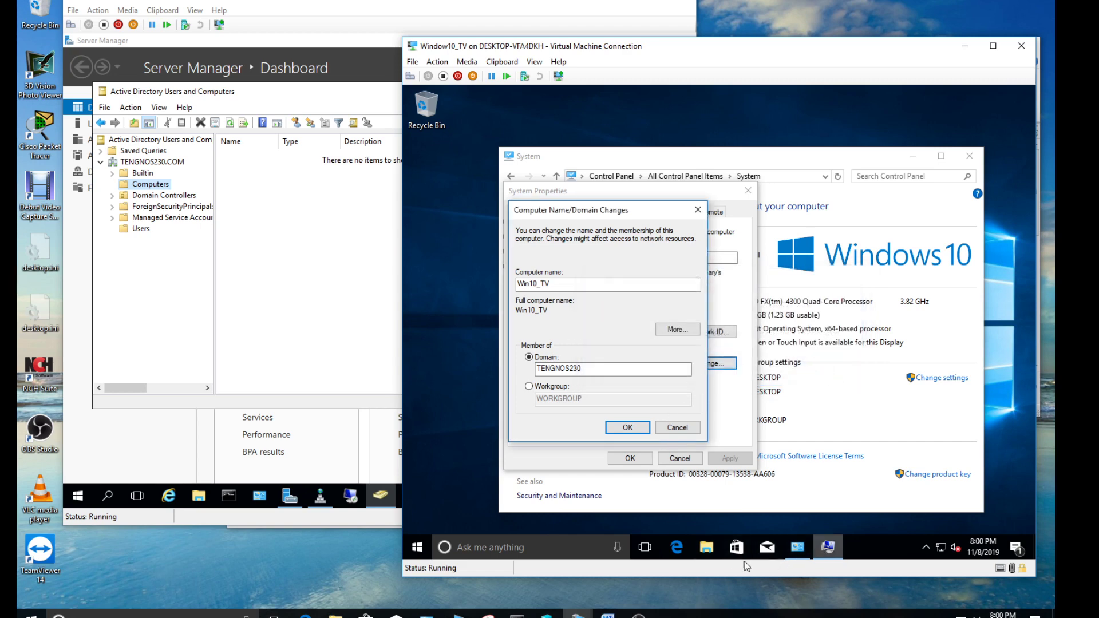
pyautogui.click(607, 614)
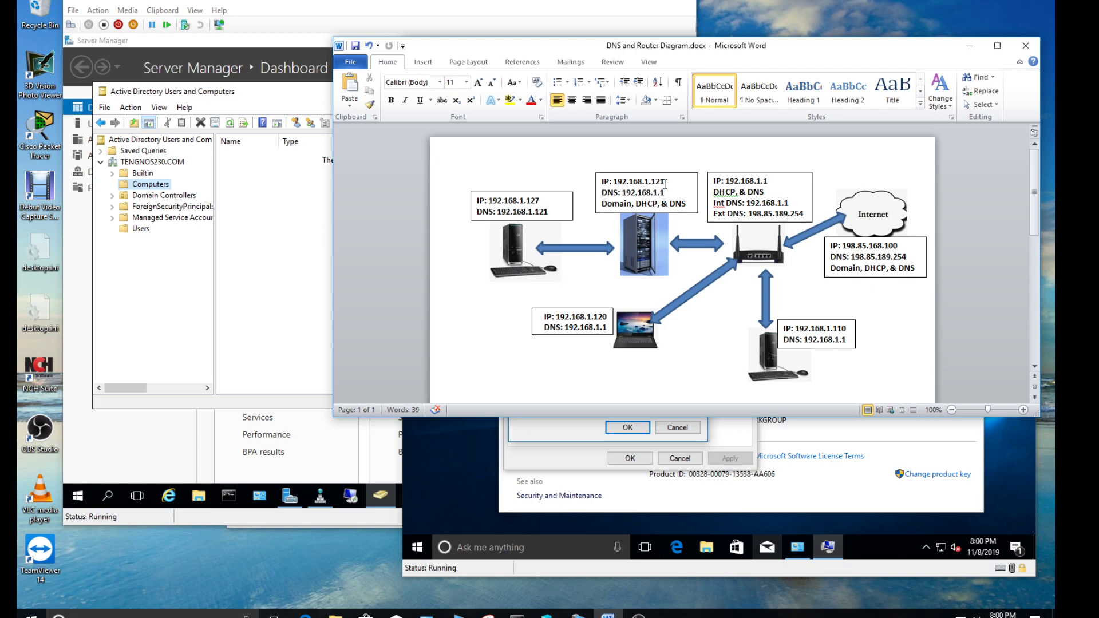
# Highlight the server's IP and DNS values and the router's DHCP label in the diagram
pyautogui.moveTo(666, 180); pyautogui.dragTo(654, 180)
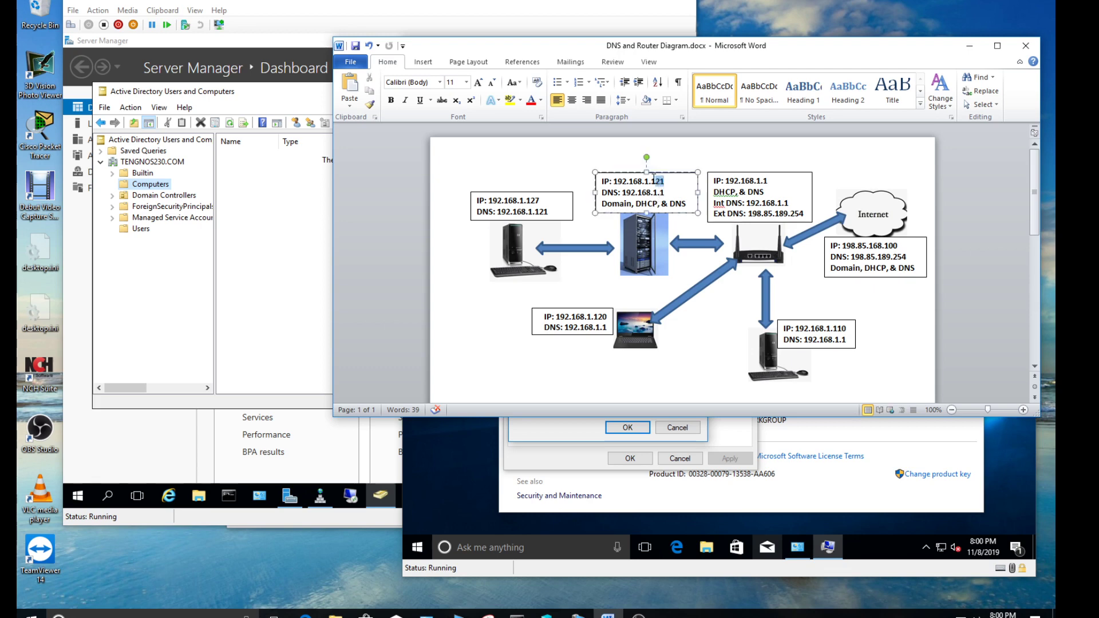
pyautogui.click(672, 183)
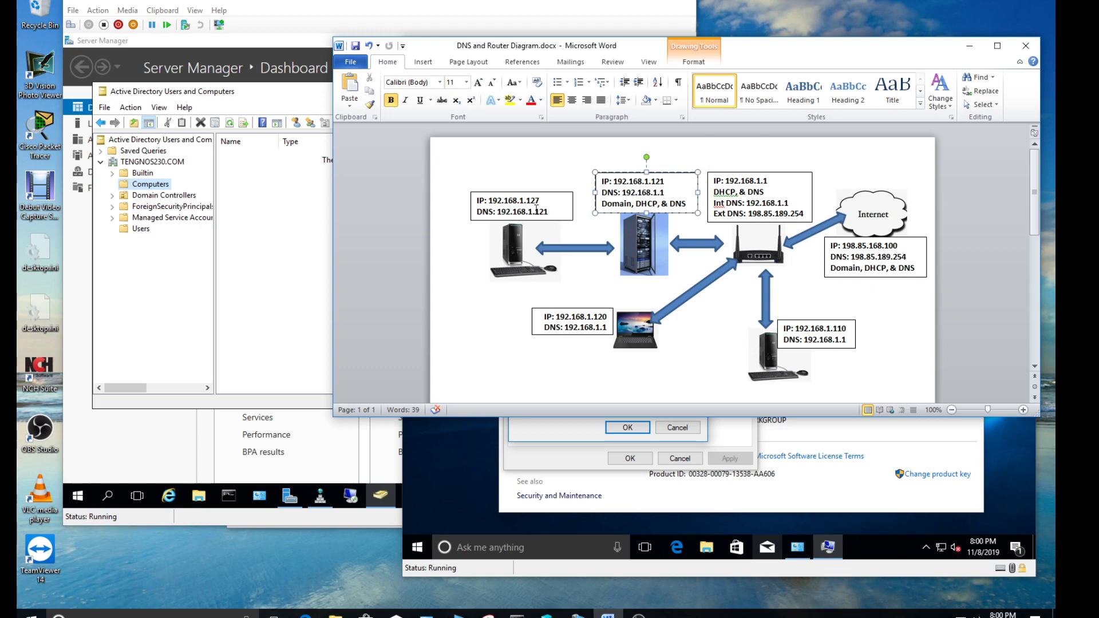
pyautogui.moveTo(536, 211); pyautogui.dragTo(549, 212)
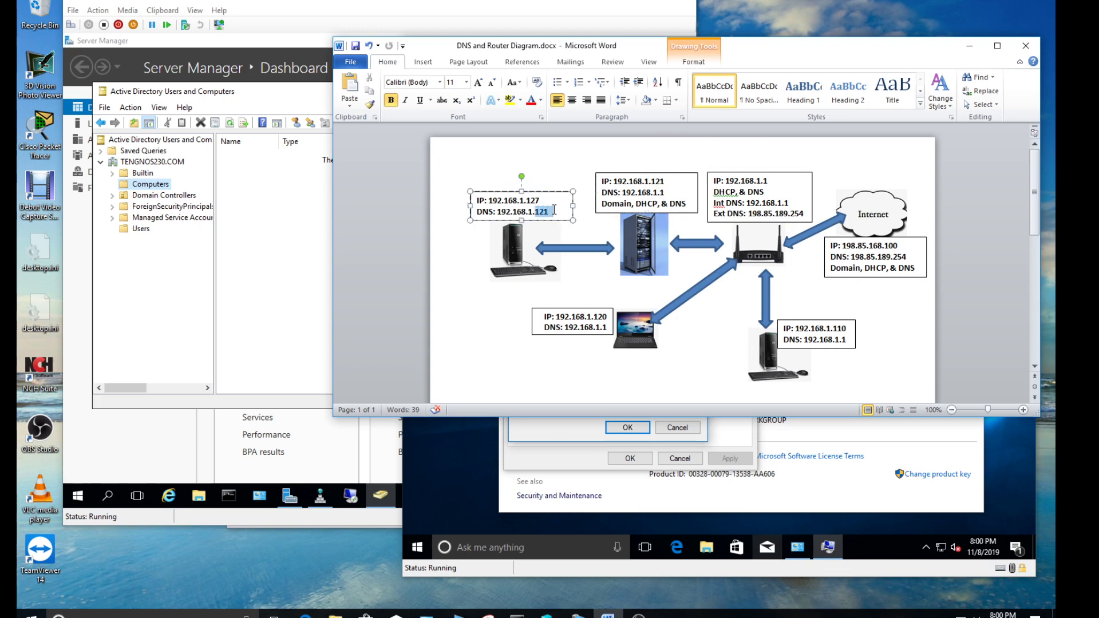
pyautogui.click(471, 257)
pyautogui.click(500, 240)
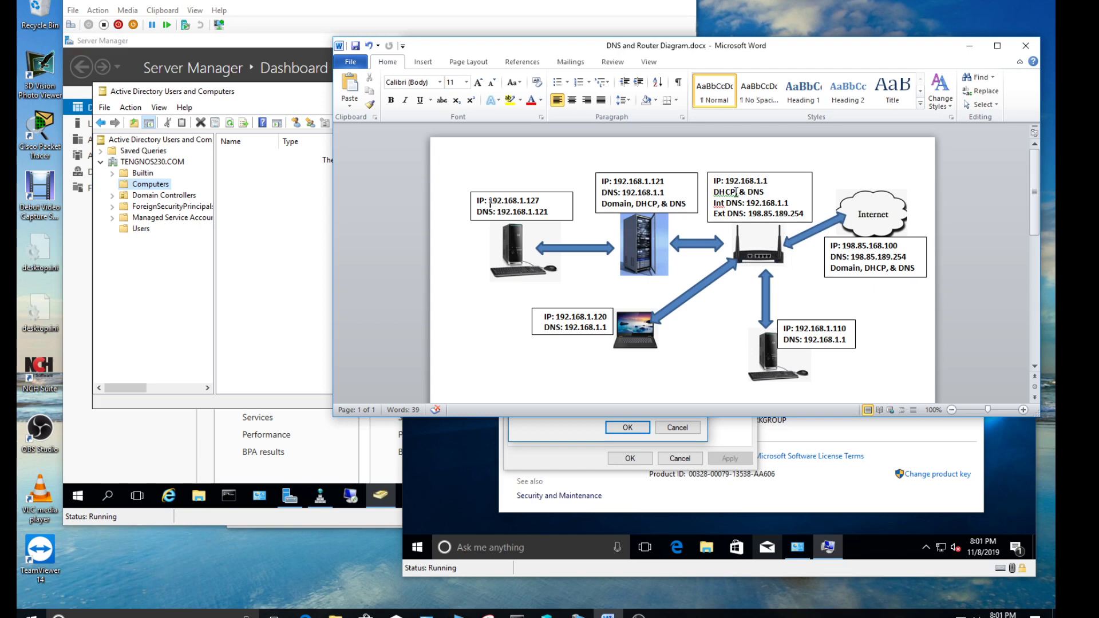
pyautogui.moveTo(736, 192); pyautogui.dragTo(718, 191)
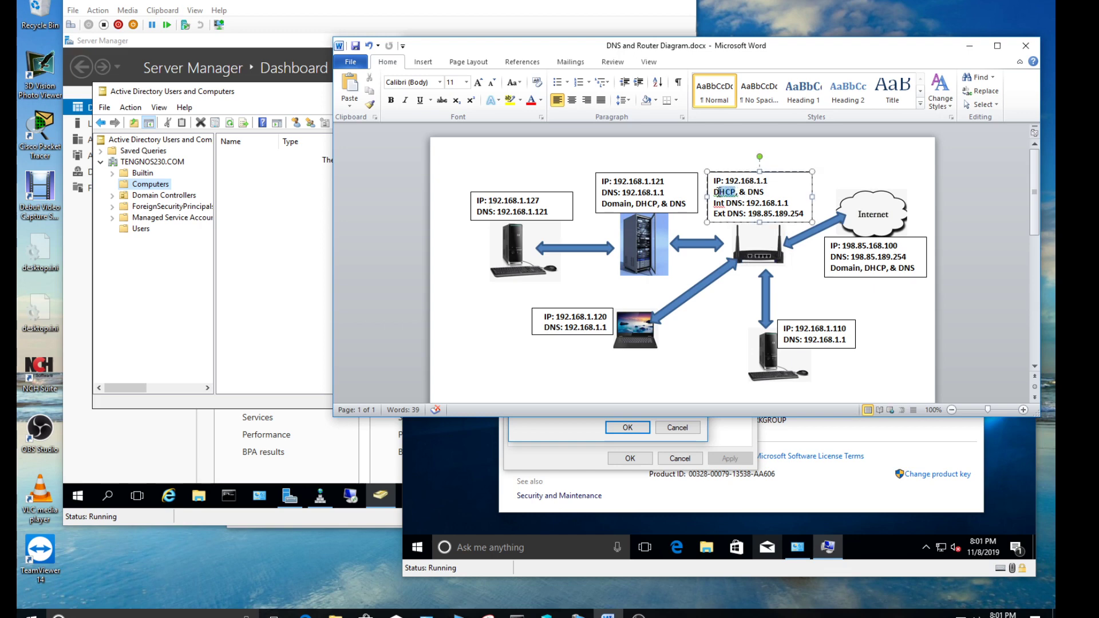
pyautogui.click(754, 191)
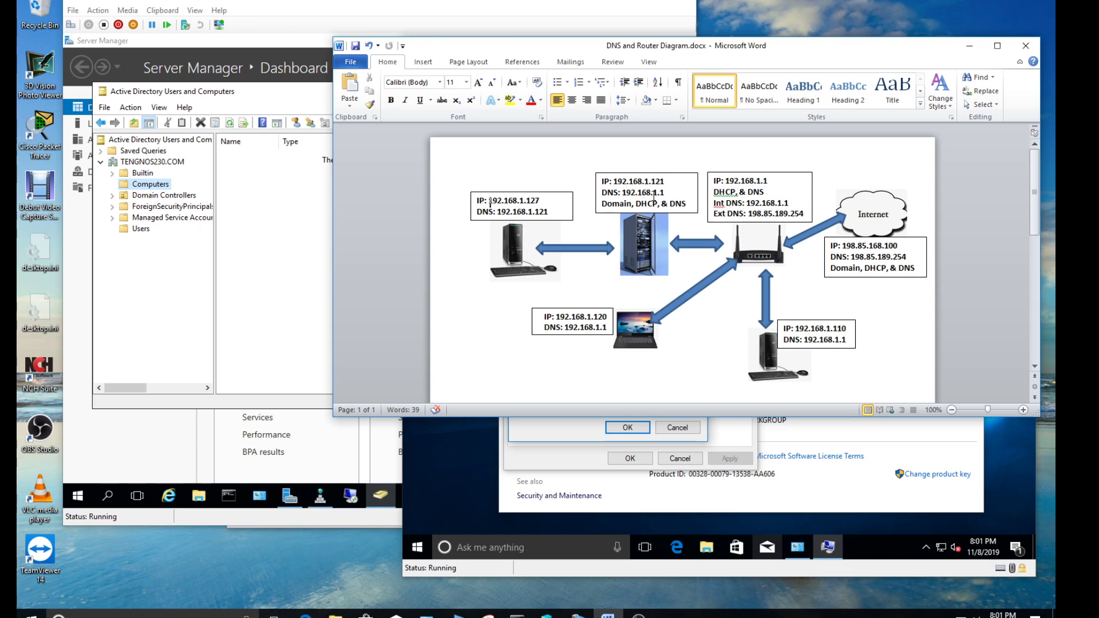
pyautogui.moveTo(658, 192); pyautogui.dragTo(666, 191)
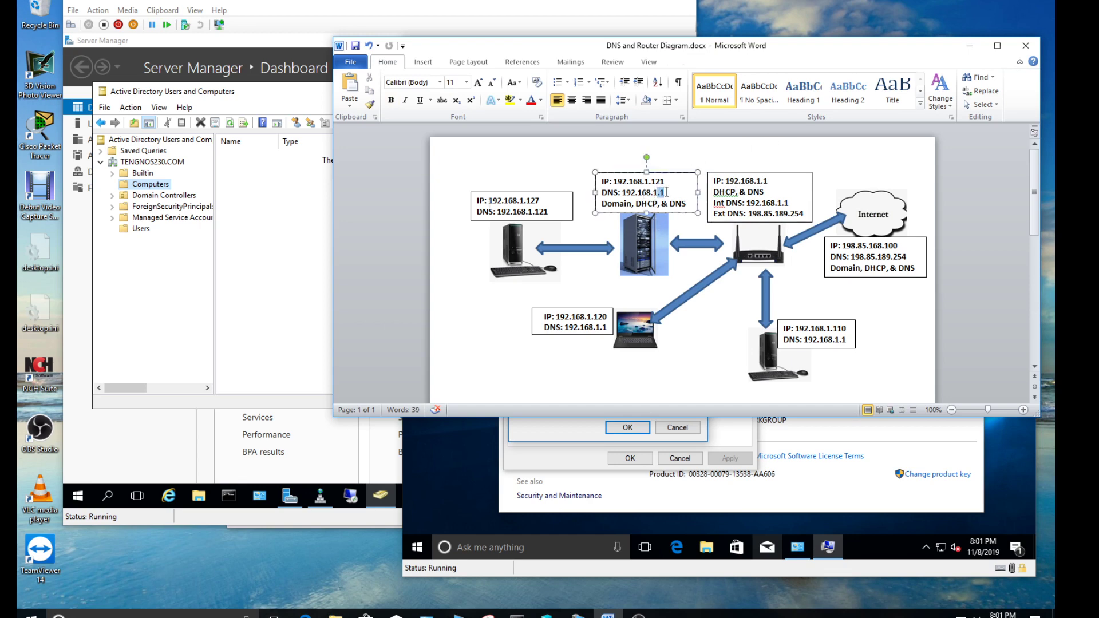
pyautogui.click(573, 155)
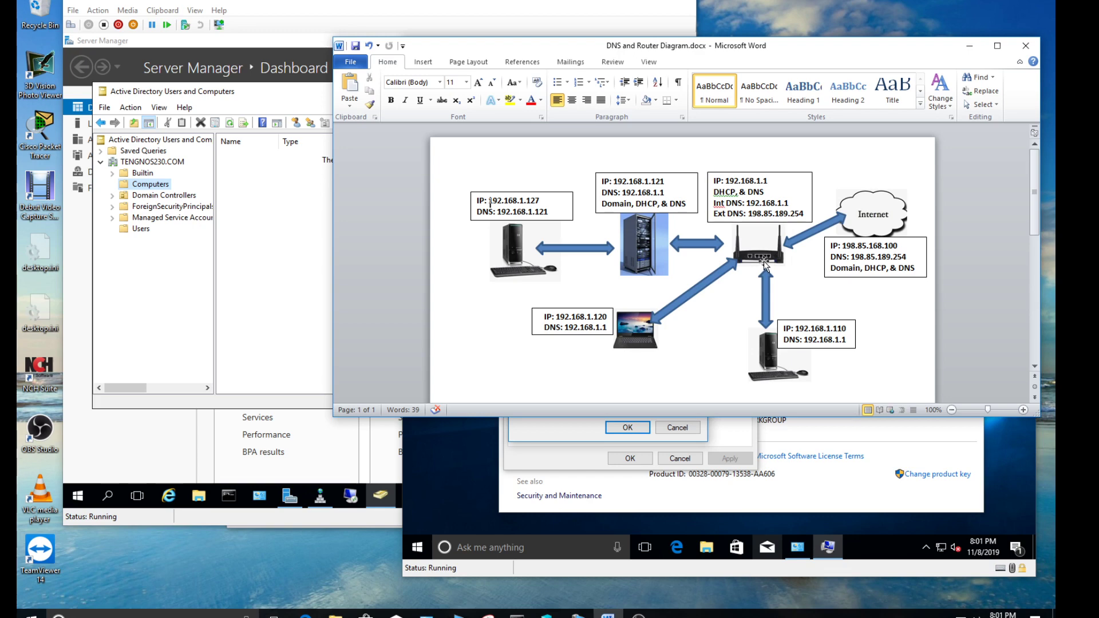
# Point out the client's 192.168.1.127 address and 192.168.1.121 DNS, then return to the server VM
pyautogui.click(601, 327)
pyautogui.click(682, 365)
pyautogui.moveTo(842, 341); pyautogui.dragTo(849, 342)
pyautogui.click(880, 336)
pyautogui.moveTo(537, 211); pyautogui.dragTo(553, 212)
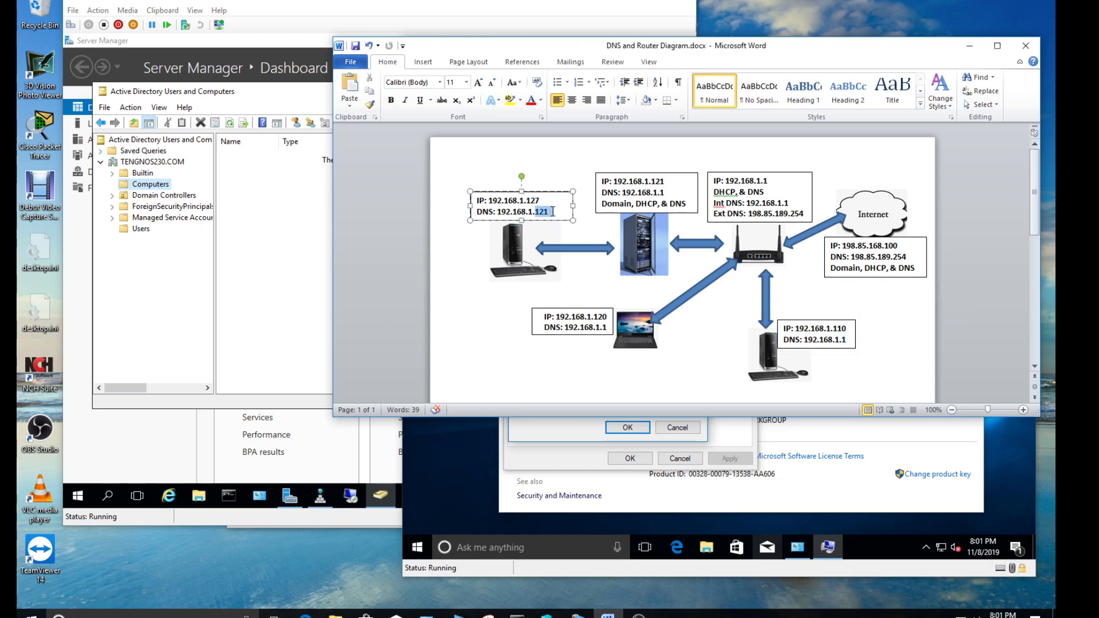
pyautogui.click(463, 269)
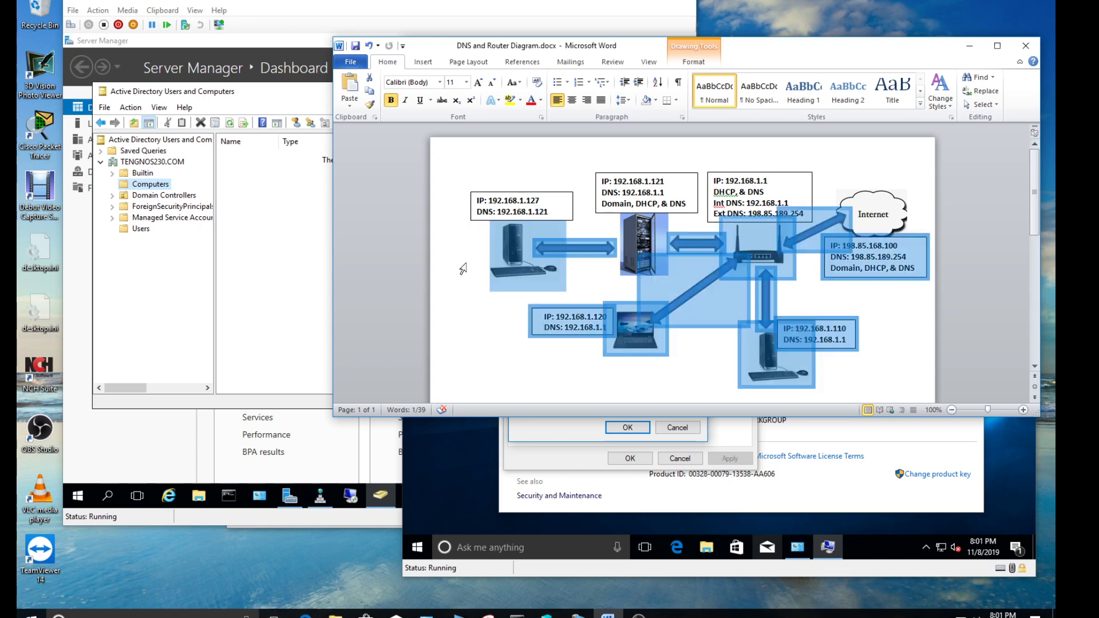
pyautogui.click(534, 171)
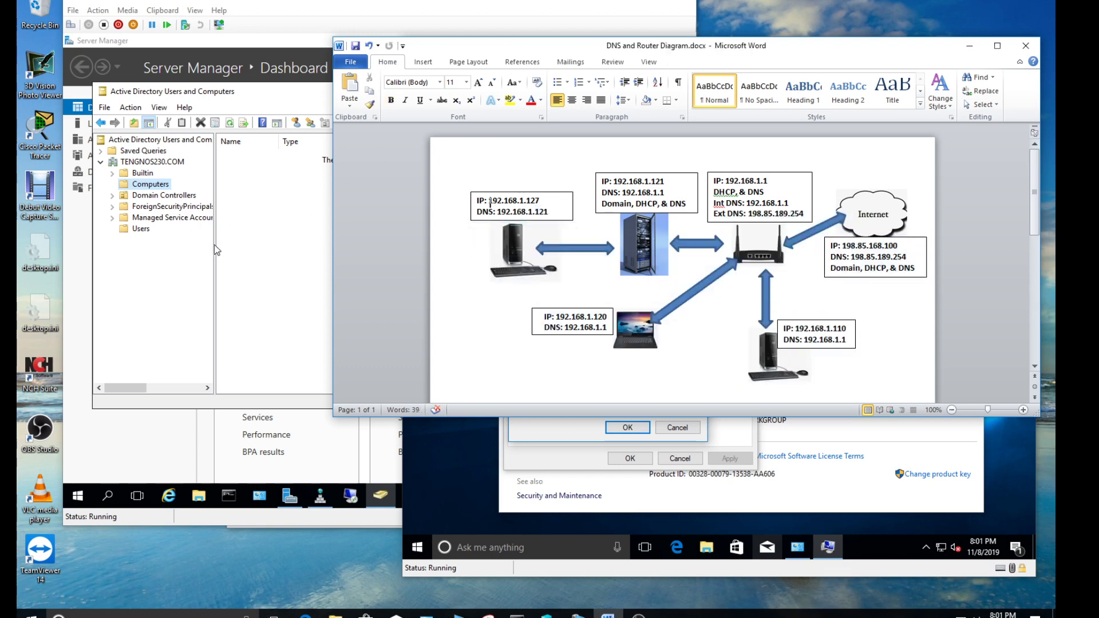
pyautogui.click(249, 322)
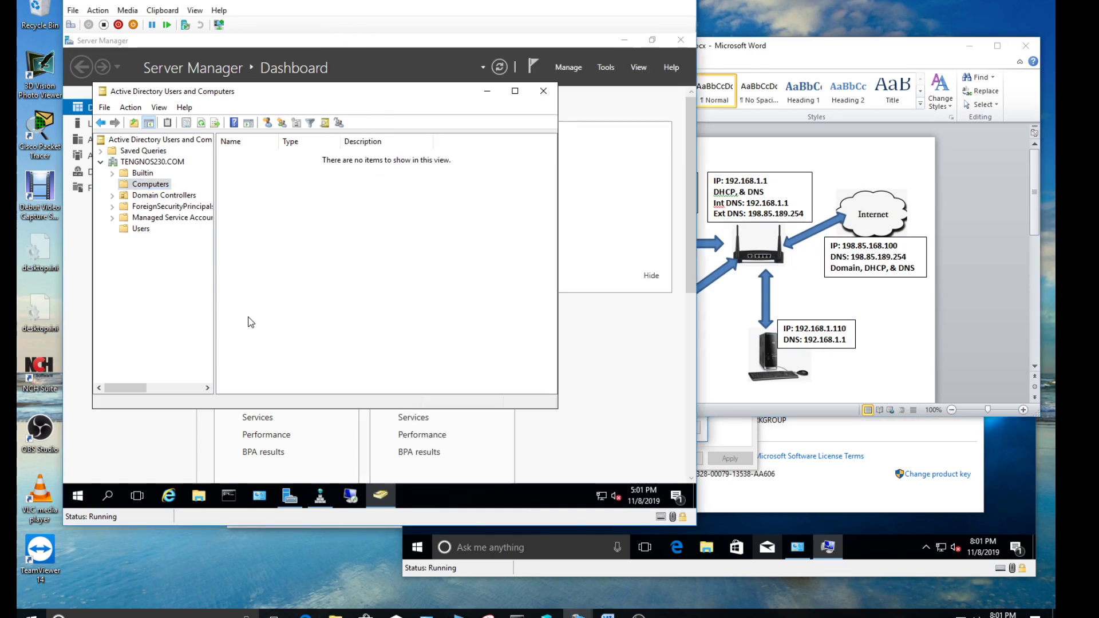
# View the TENGNOS230.COM zone in the server's DNS Manager, then switch to Window10_TV
pyautogui.click(319, 496)
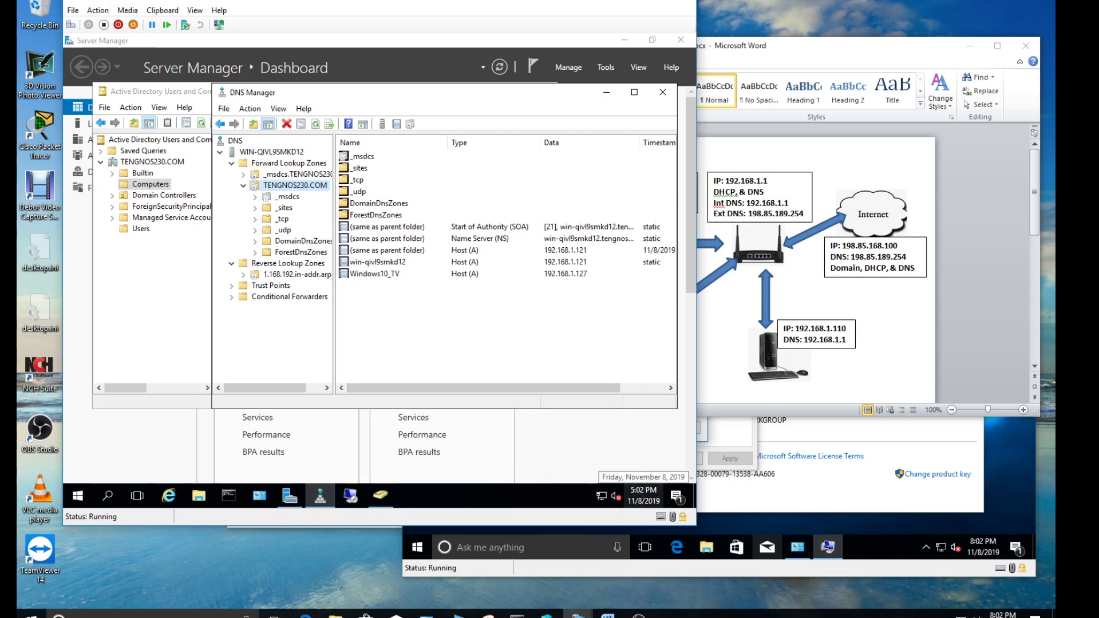
pyautogui.moveTo(578, 615)
pyautogui.click(636, 578)
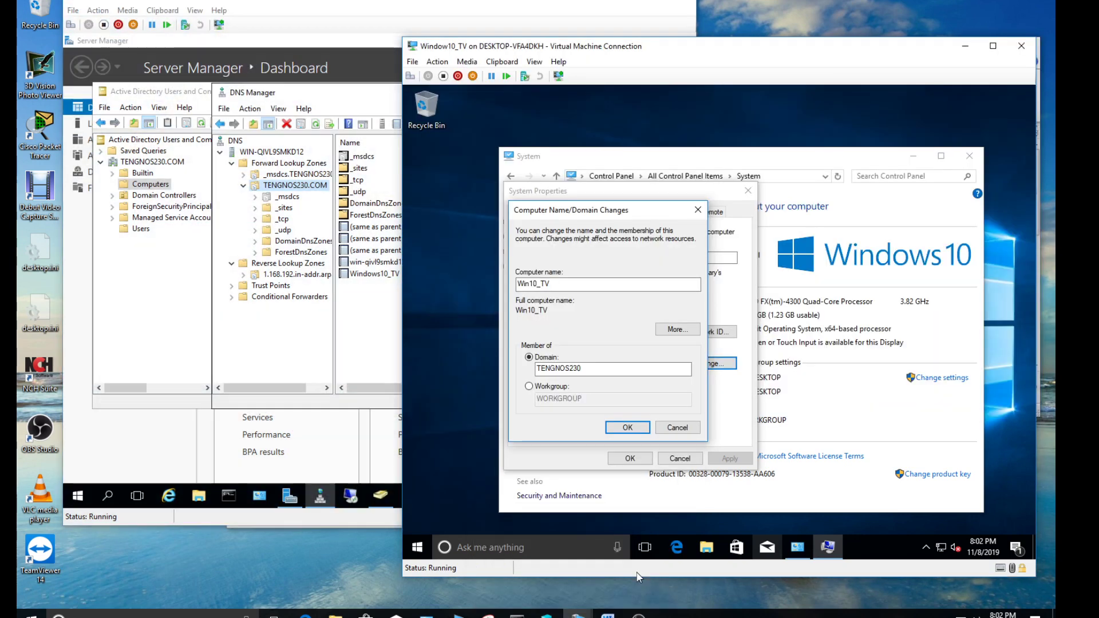
# Cancel the domain change dialogs and open the Ethernet adapter's IPv4 properties
pyautogui.click(676, 429)
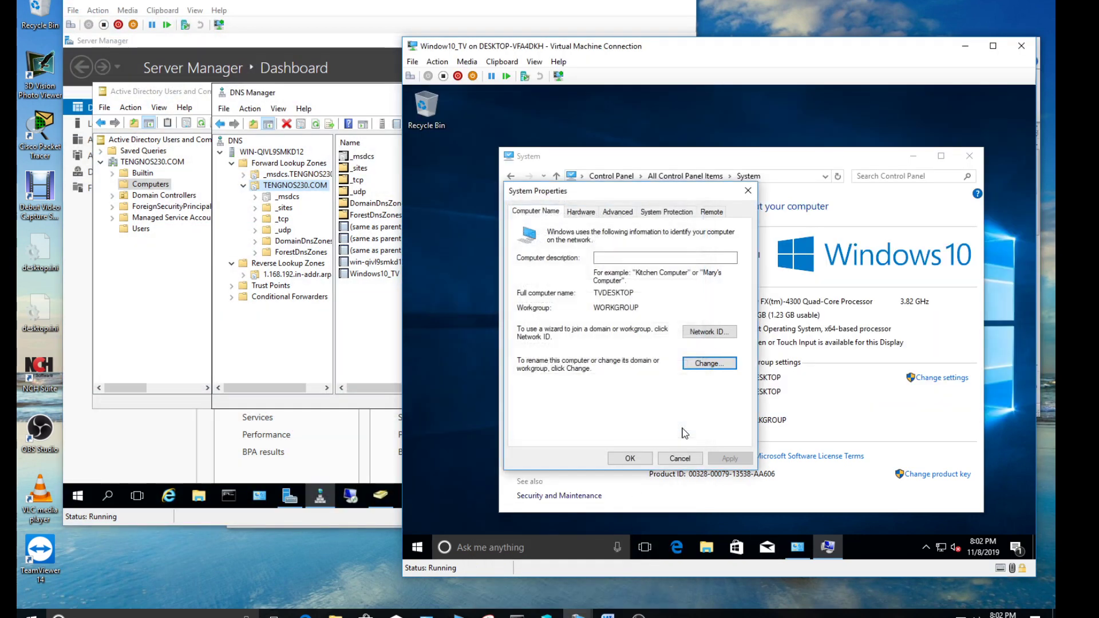
pyautogui.click(680, 458)
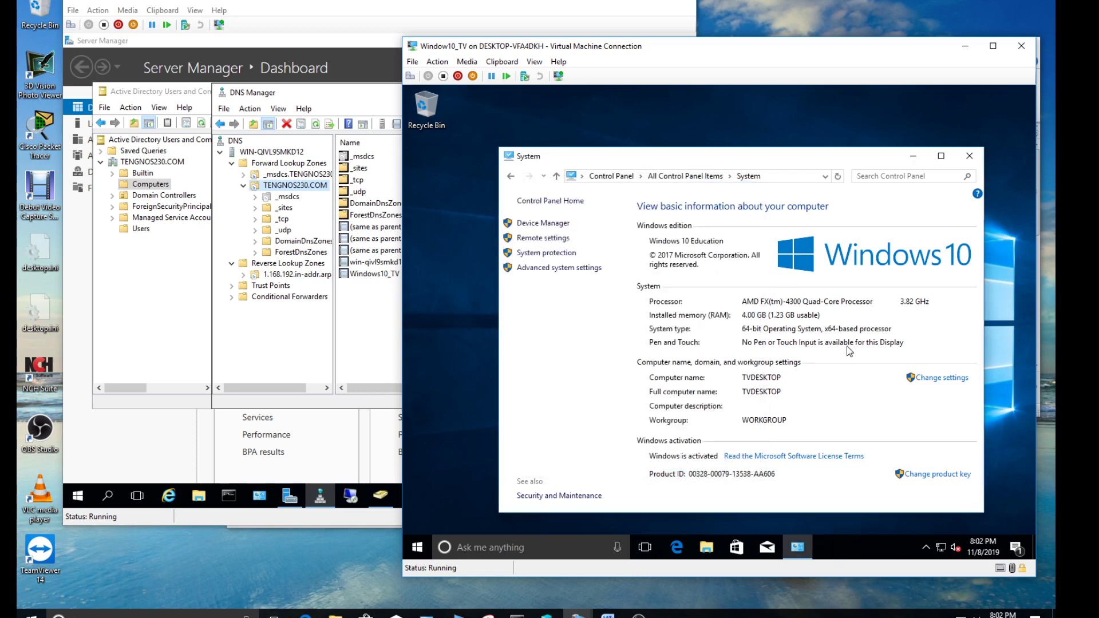
pyautogui.click(556, 176)
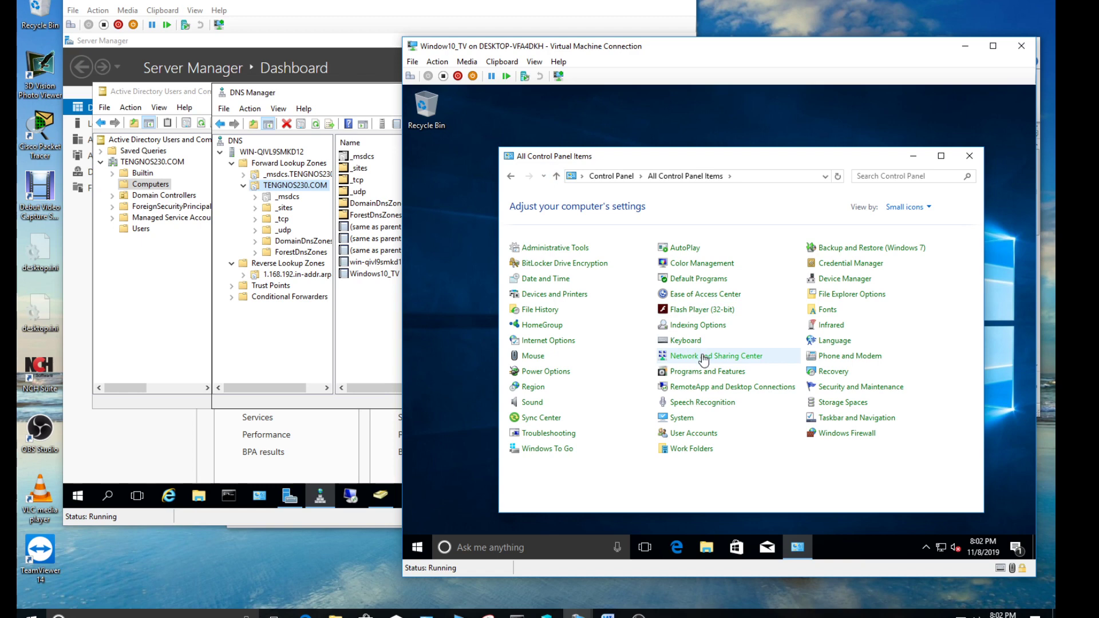
pyautogui.click(704, 357)
pyautogui.click(564, 223)
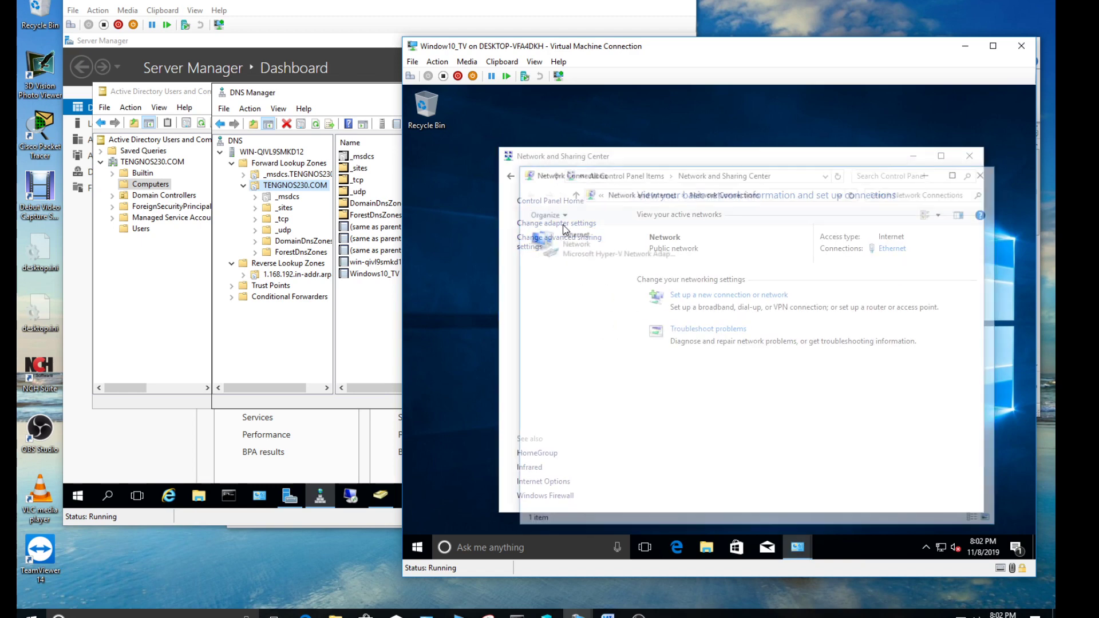
pyautogui.click(599, 250)
pyautogui.rightClick(599, 250)
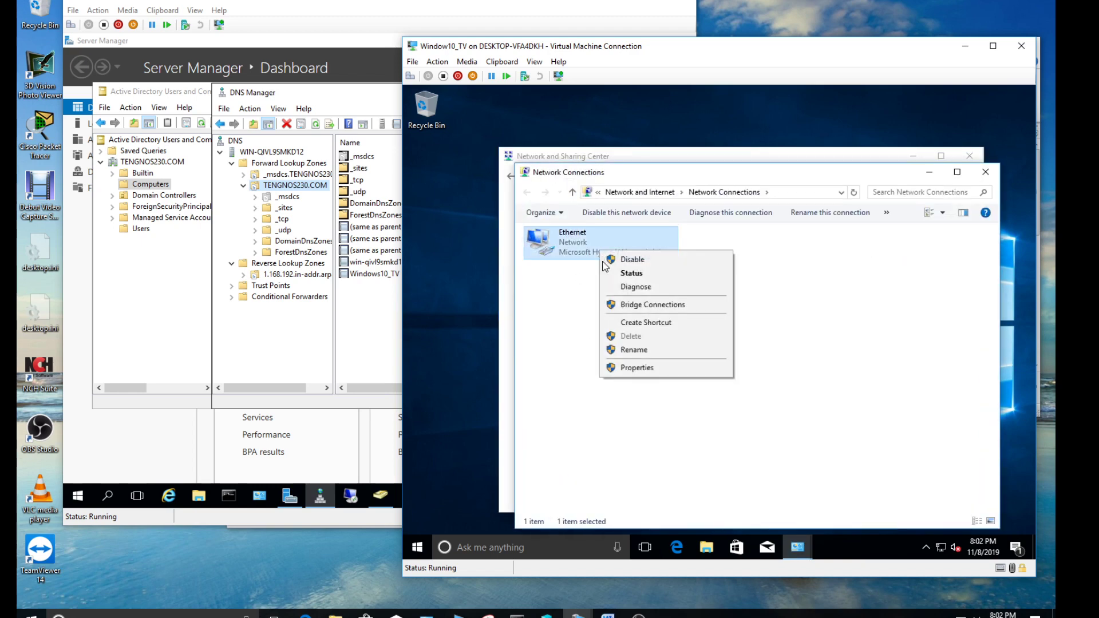
pyautogui.click(662, 370)
pyautogui.click(675, 357)
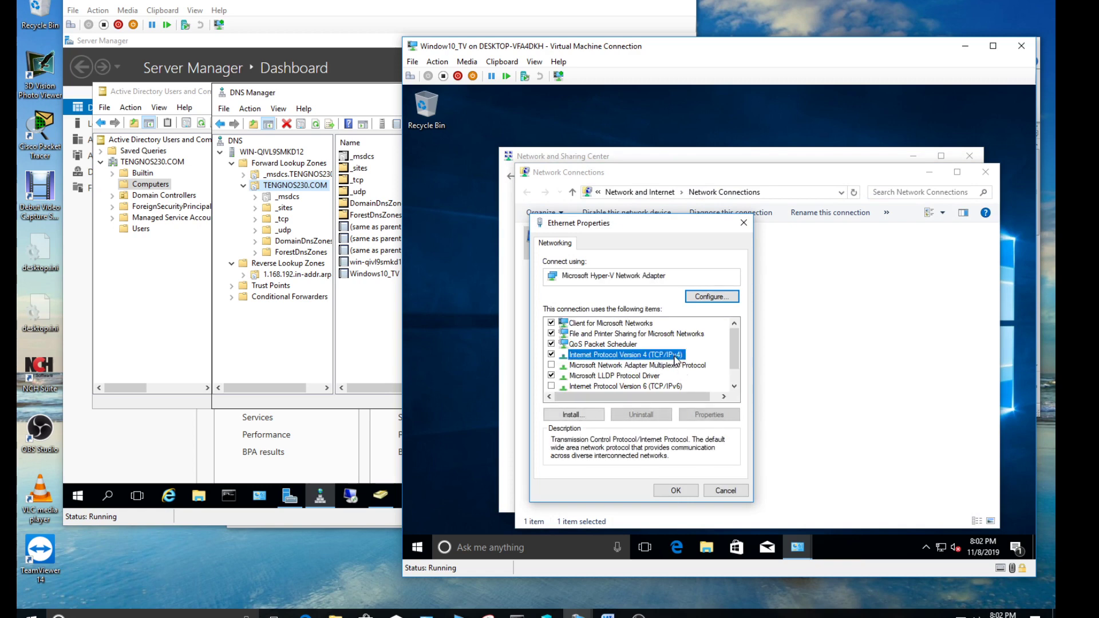
pyautogui.click(713, 416)
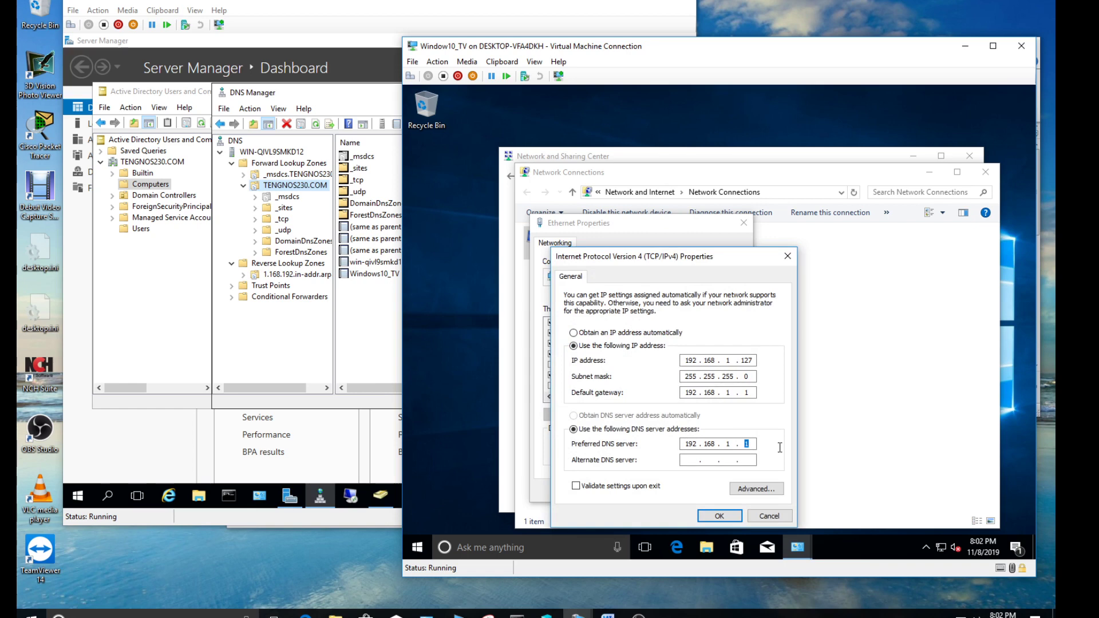
# Run ipconfig in a server command prompt to read its 192.168.1.121 address
pyautogui.click(229, 495)
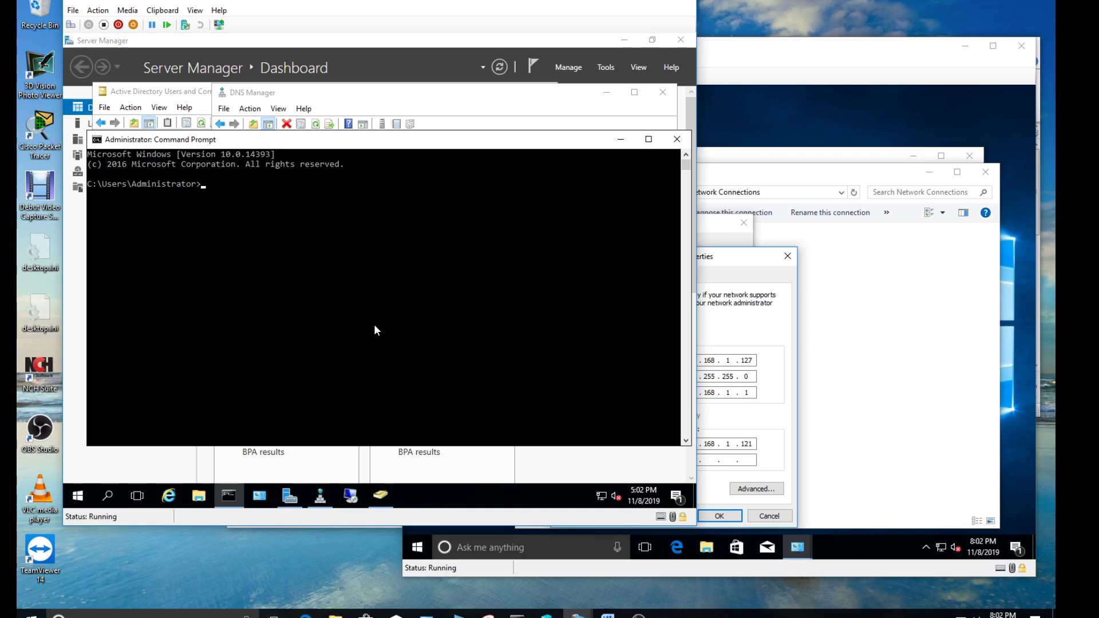
pyautogui.write("ipconfig'")
pyautogui.press('Return')
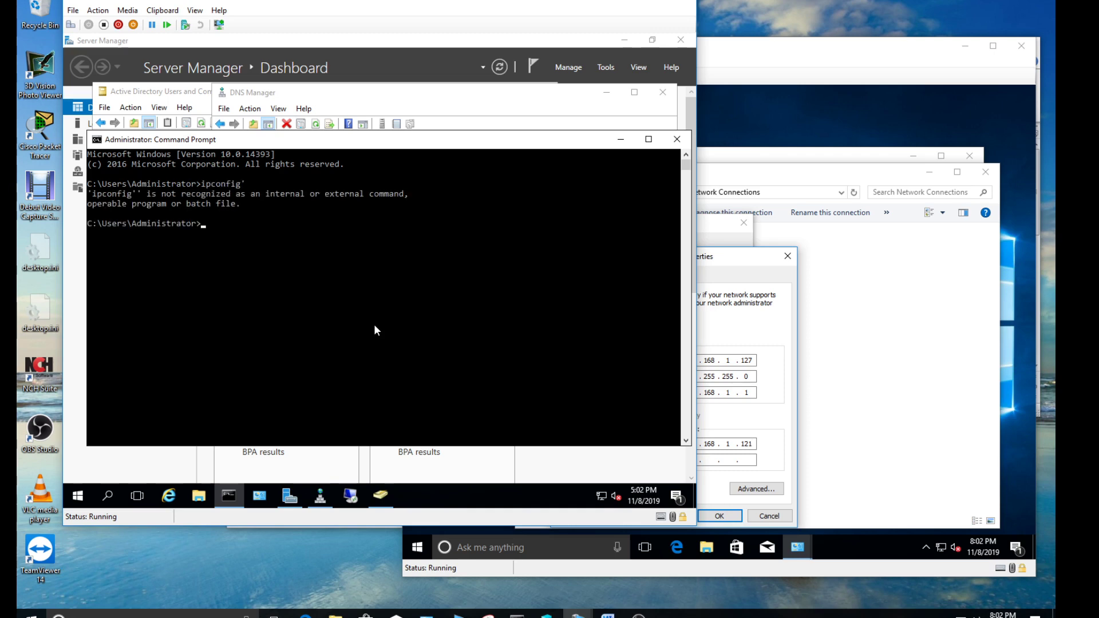
pyautogui.write('ipconfig')
pyautogui.press('Return')
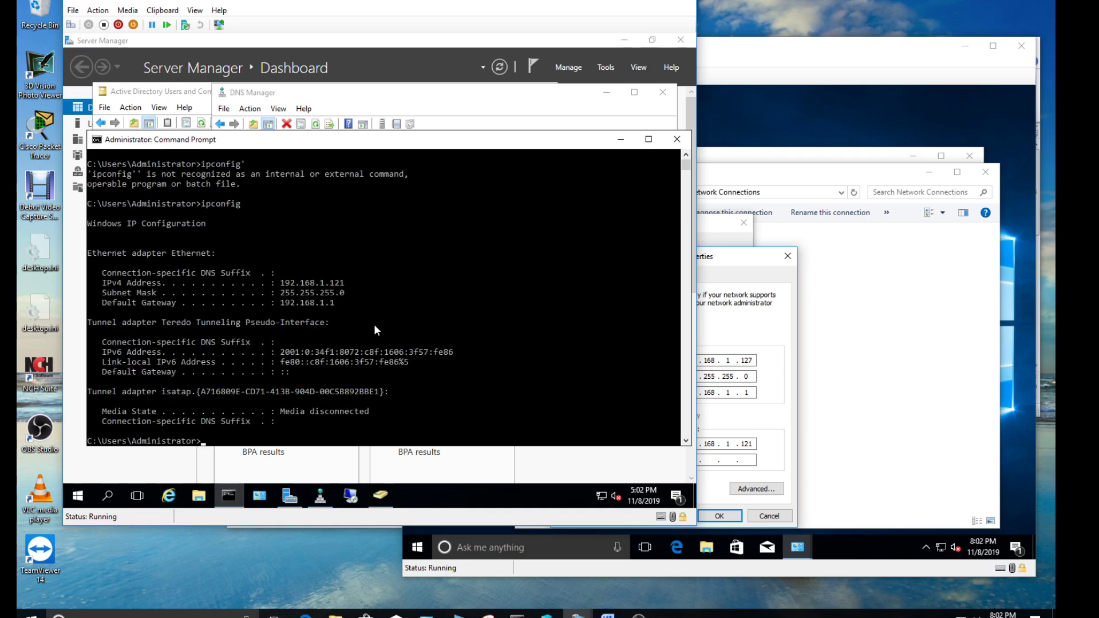
# Confirm the preferred DNS is 192.168.1.121 and close all the network windows
pyautogui.click(764, 446)
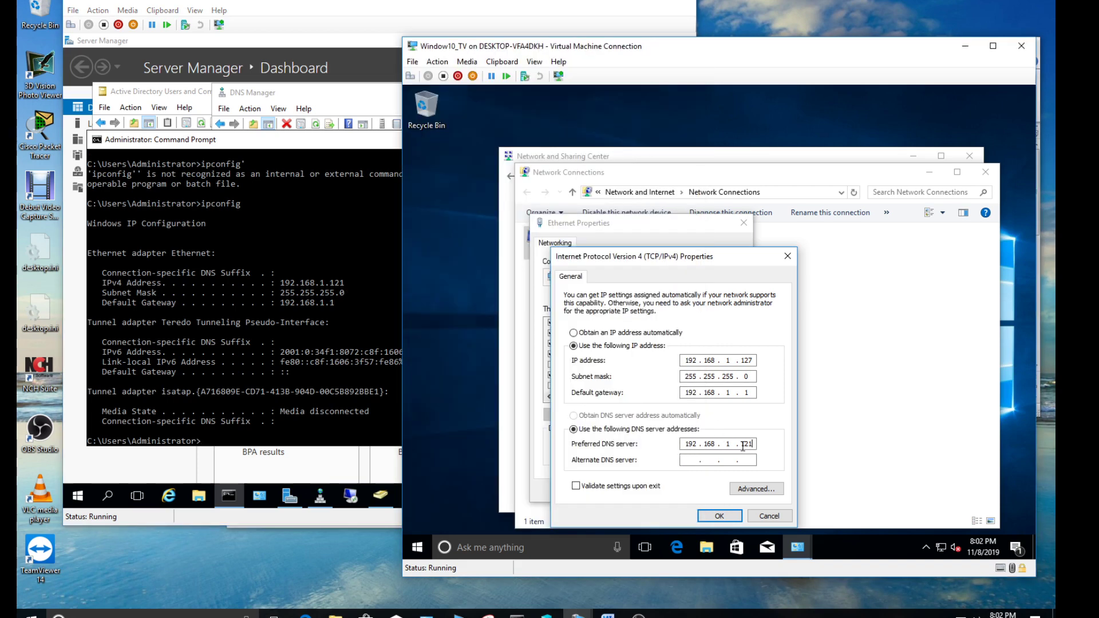
pyautogui.doubleClick(743, 444)
pyautogui.click(716, 515)
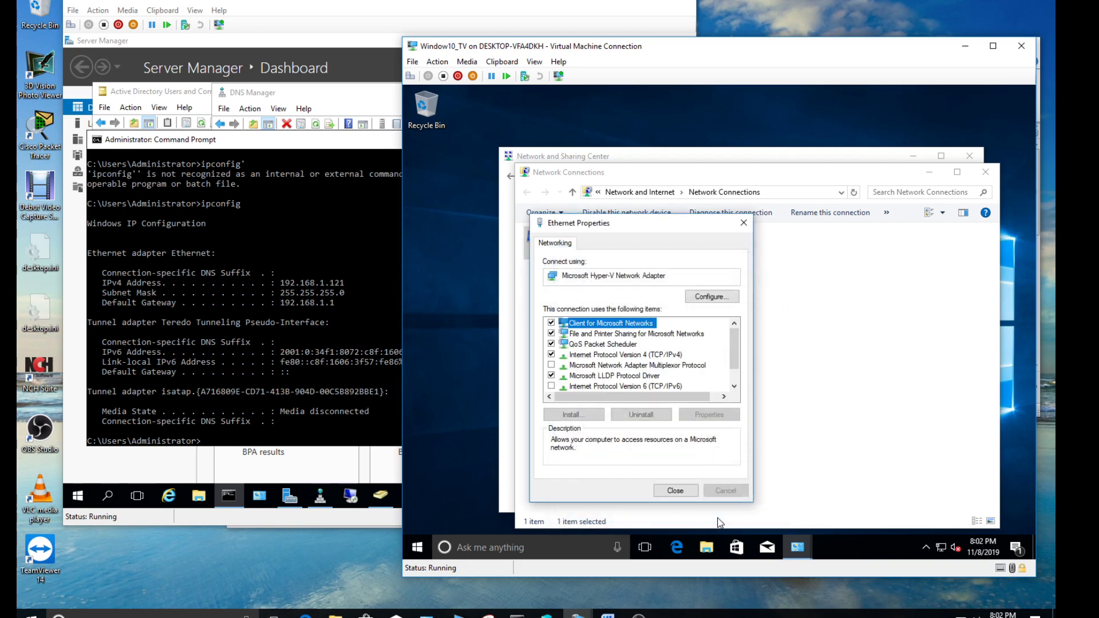
pyautogui.click(676, 491)
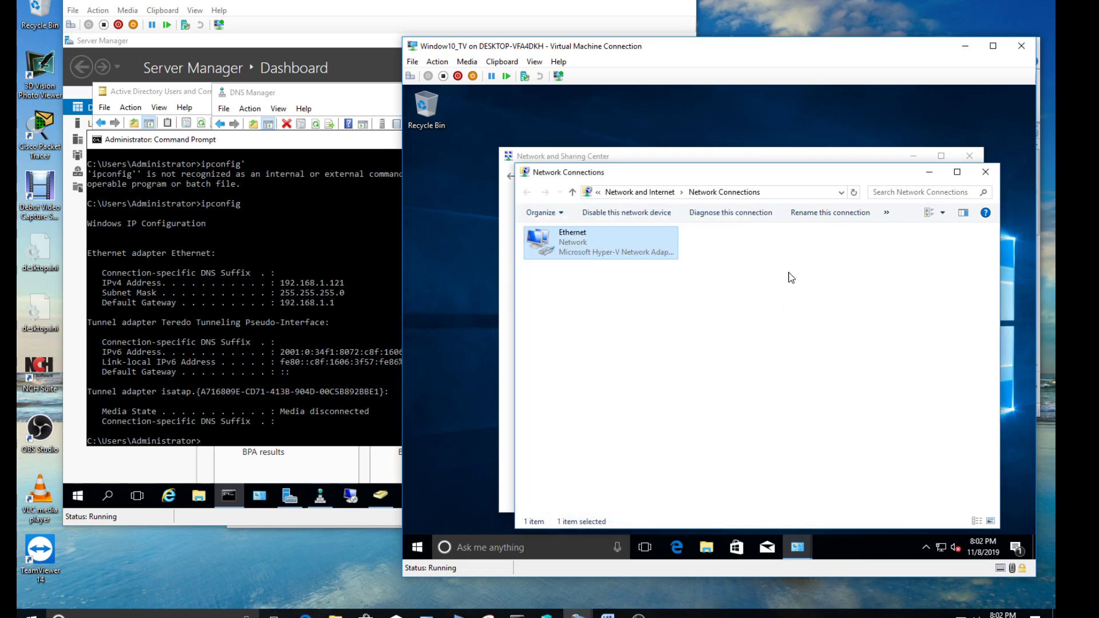
pyautogui.click(985, 172)
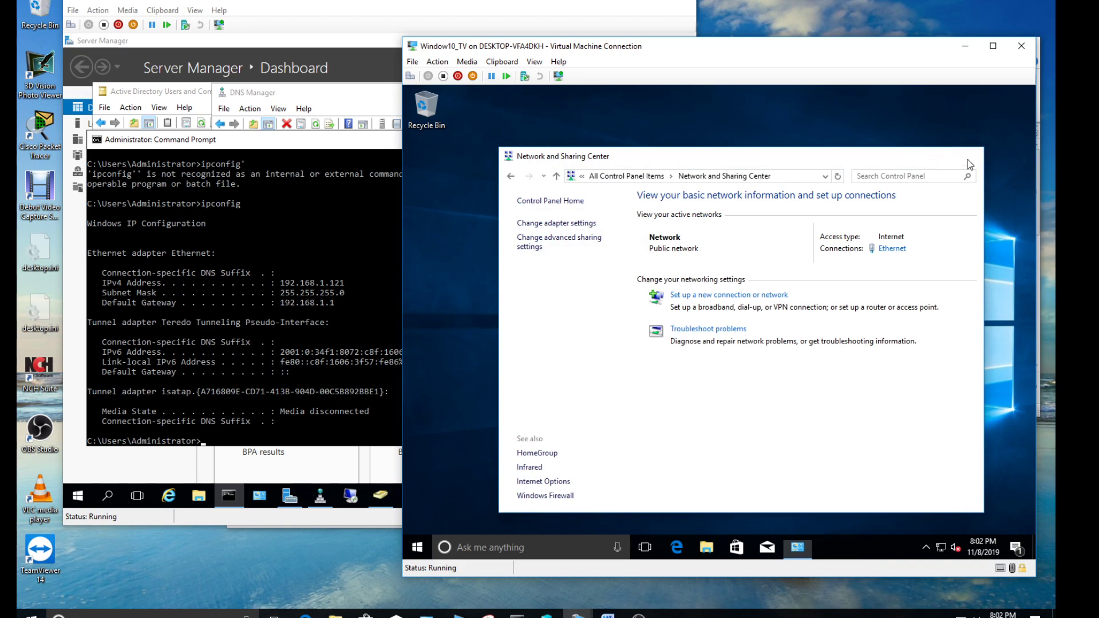
pyautogui.click(969, 156)
pyautogui.click(607, 615)
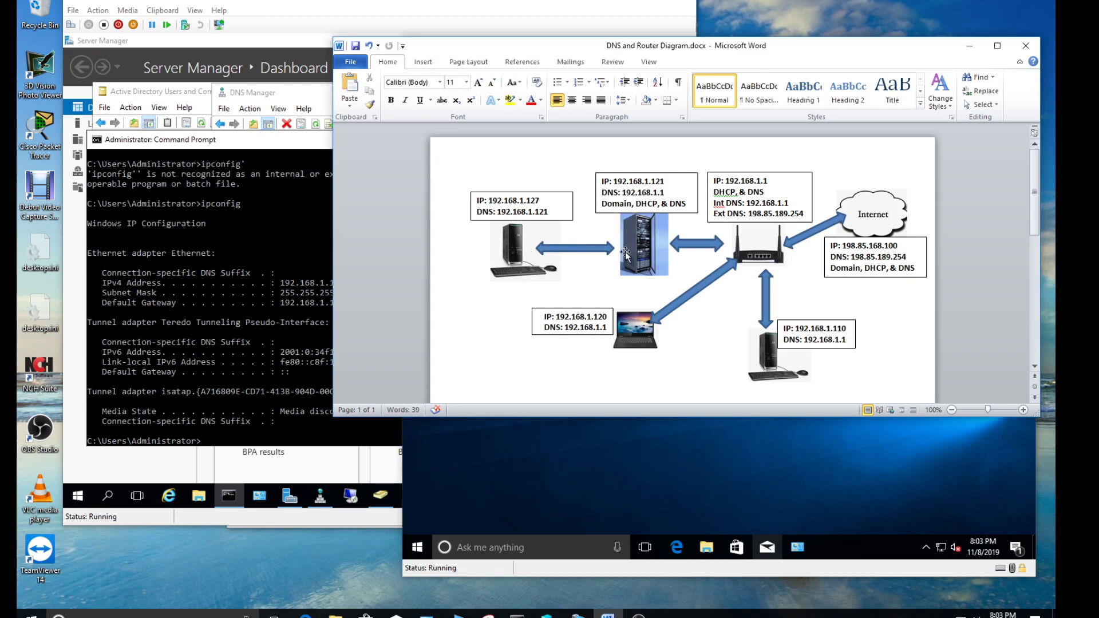
# Rename the computer Win10_TV, set domain TENGNOS230, and accept the non-standard name warning
pyautogui.click(798, 548)
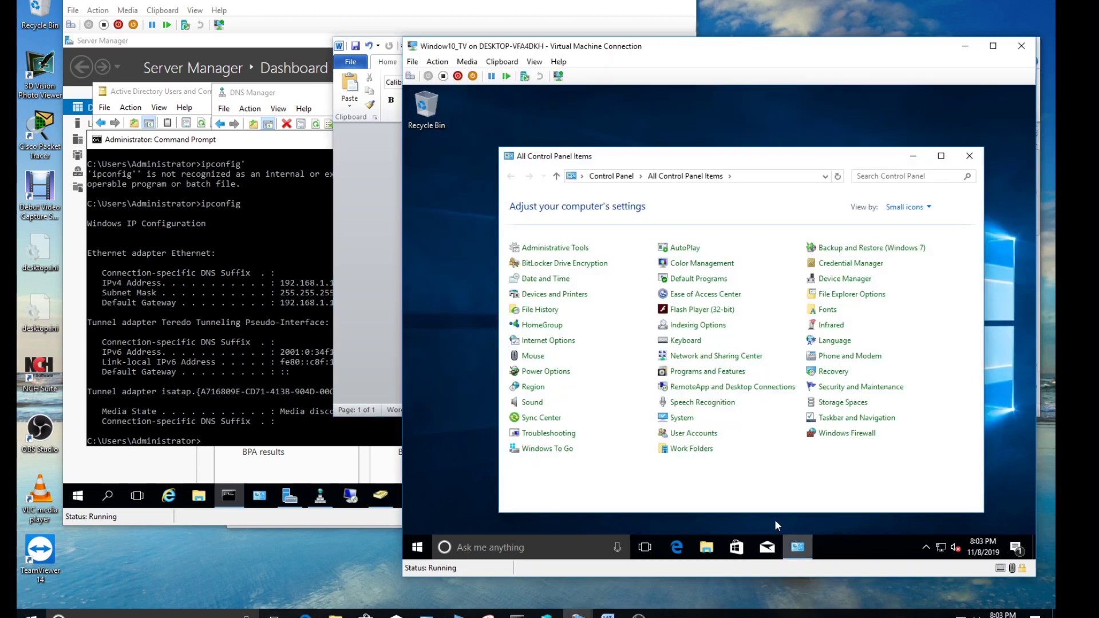
pyautogui.click(677, 420)
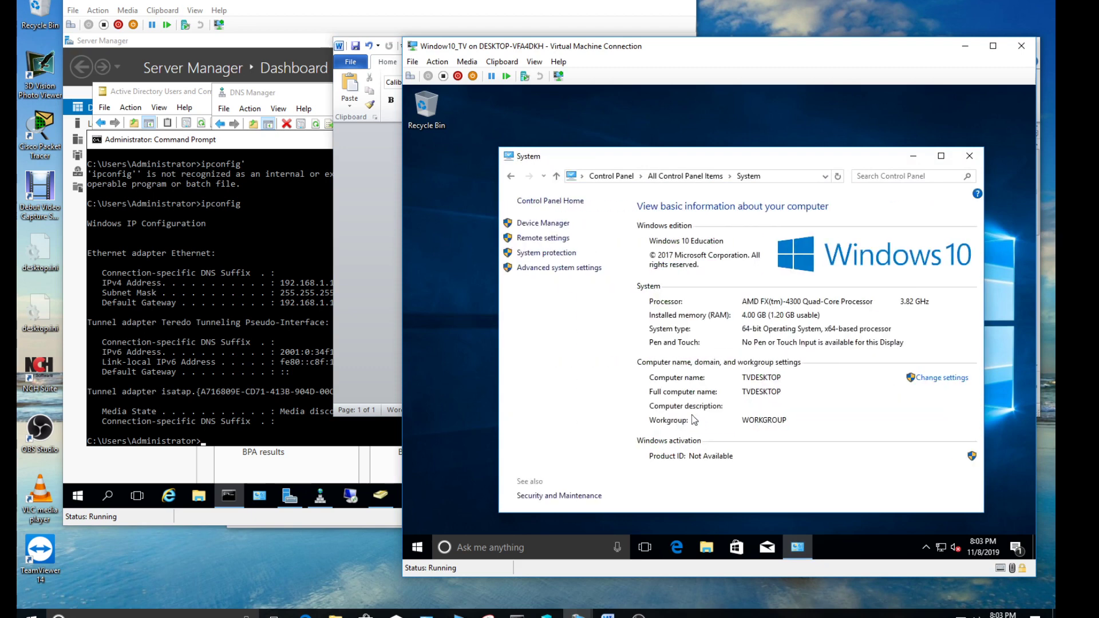
pyautogui.click(934, 377)
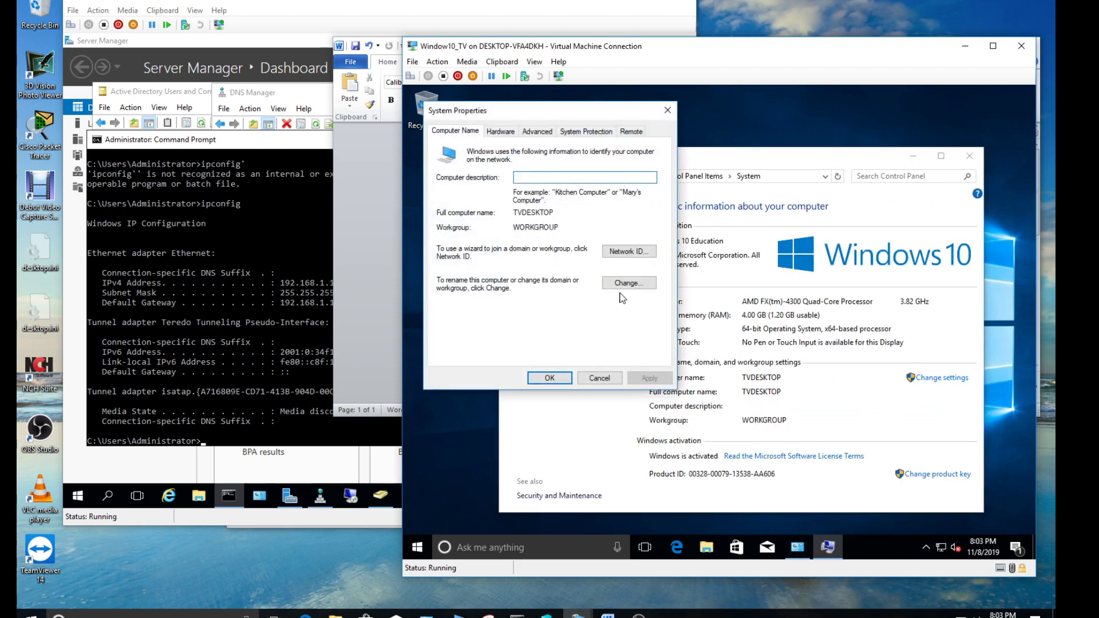
pyautogui.click(624, 286)
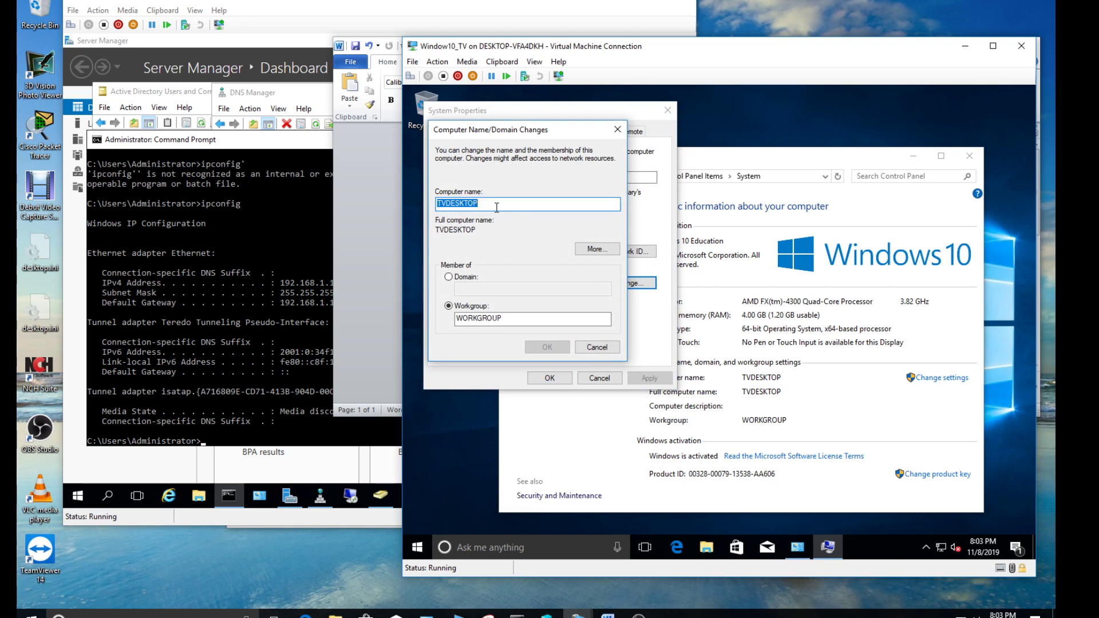
pyautogui.write('Win10_TV')
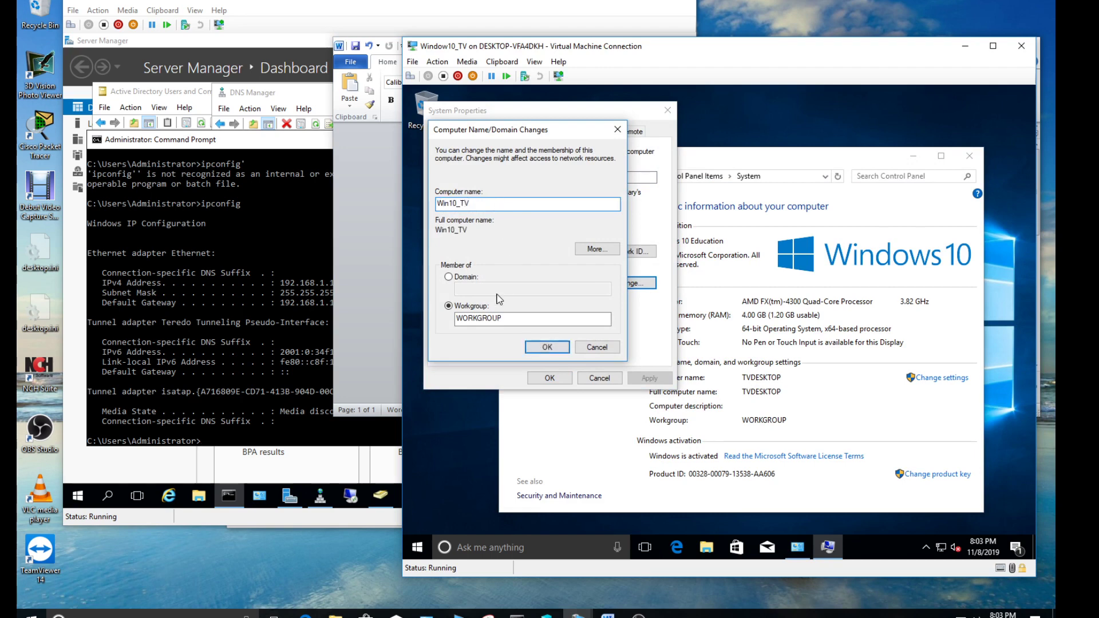
pyautogui.click(474, 278)
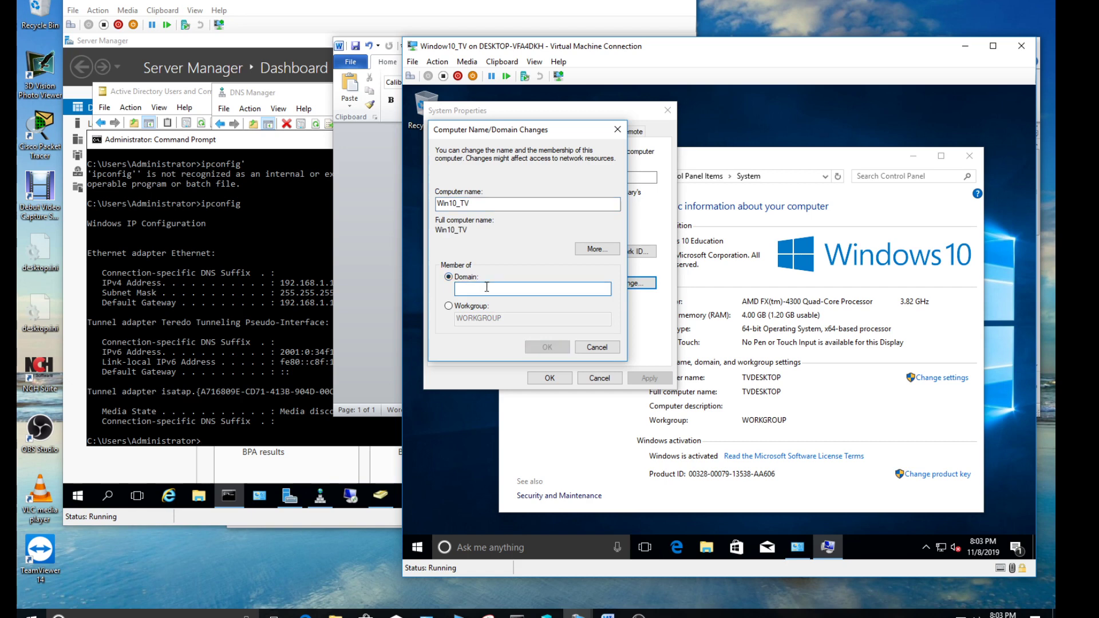
pyautogui.write('TENGNOS230')
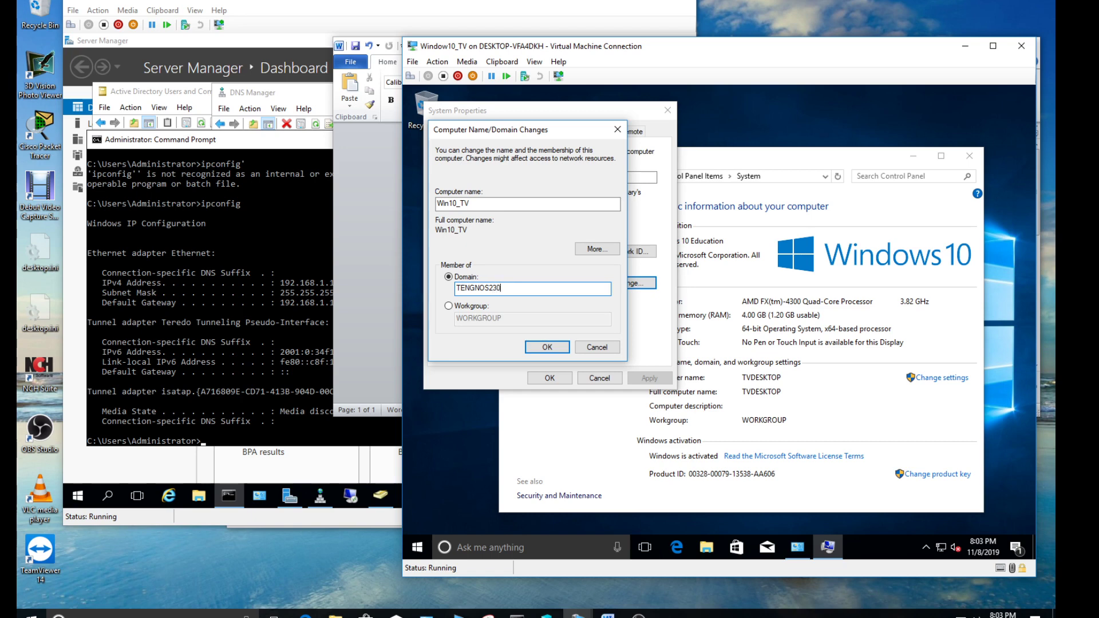
pyautogui.click(540, 348)
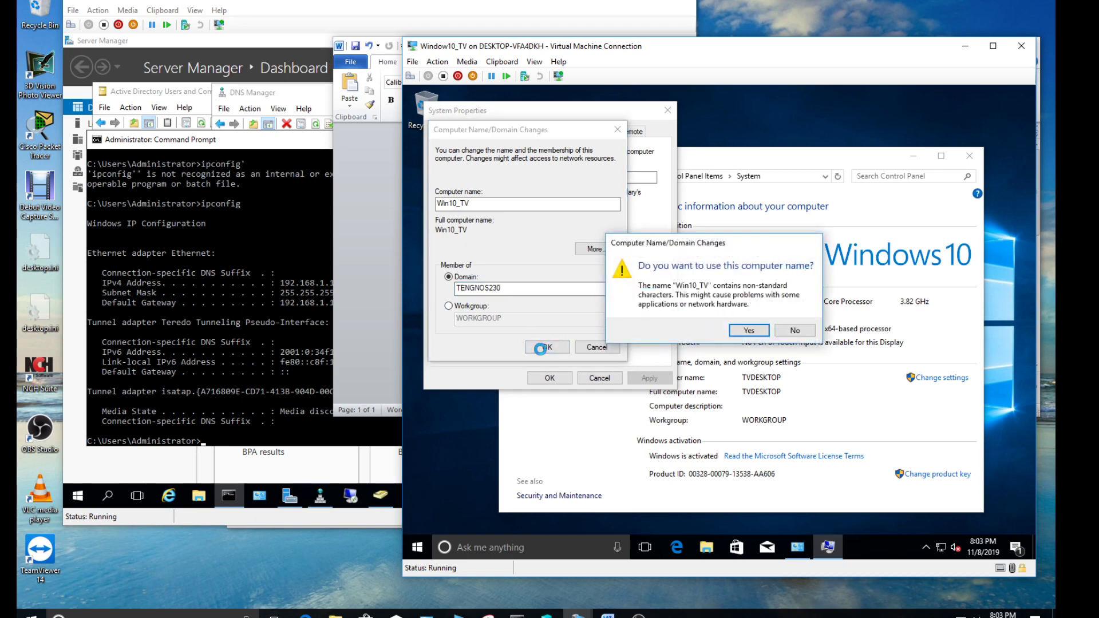
pyautogui.click(745, 331)
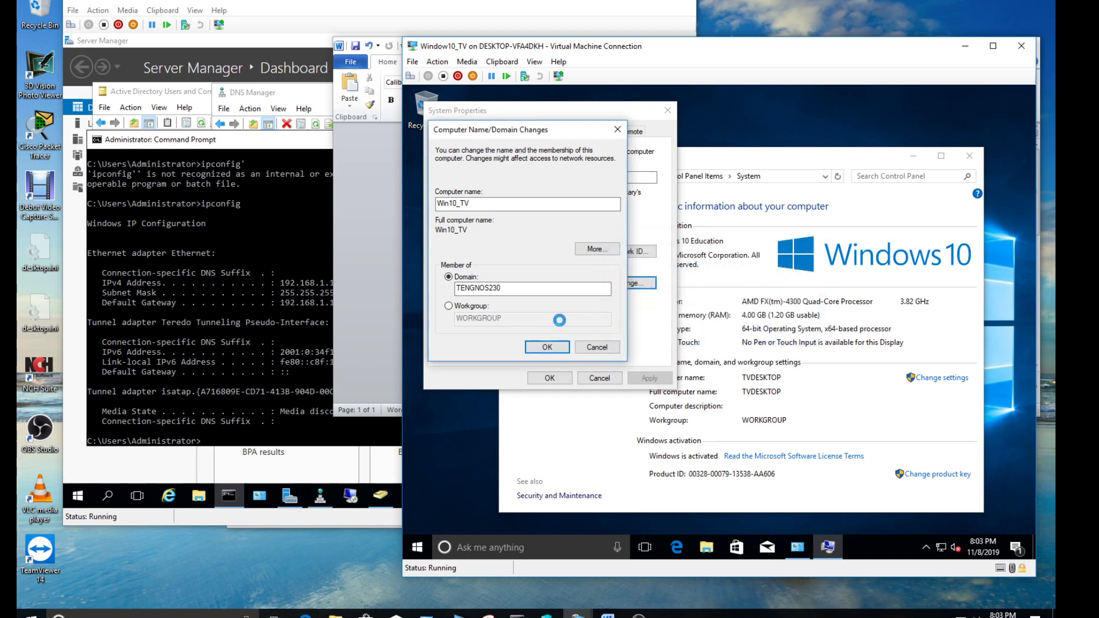
# Close the server's ipconfig window and submit the domain administrator's user name and password
pyautogui.click(273, 152)
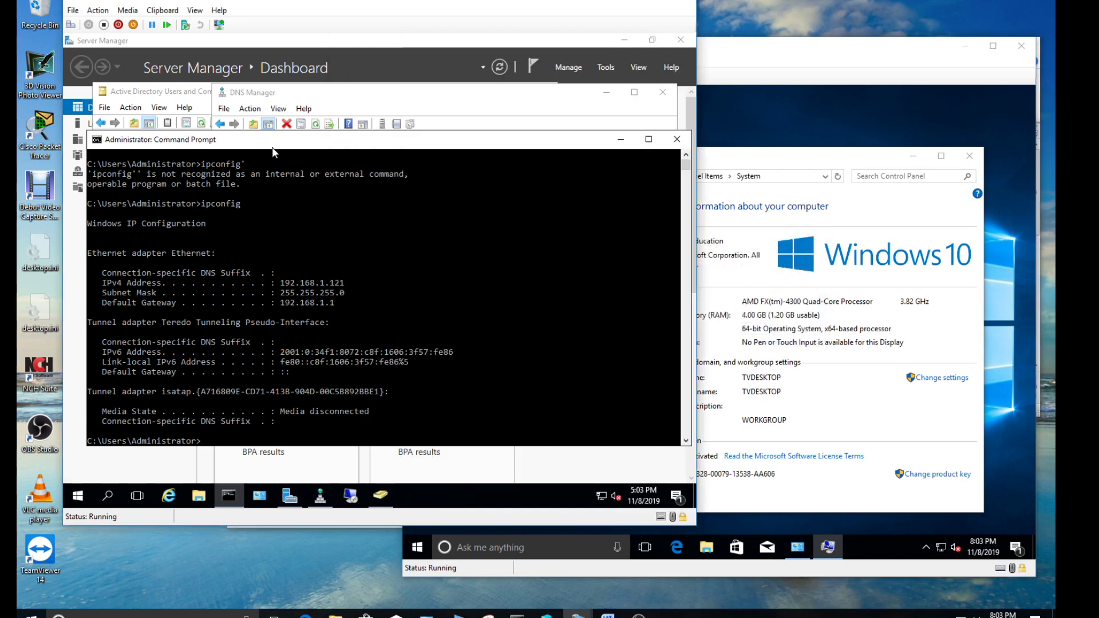
pyautogui.click(676, 139)
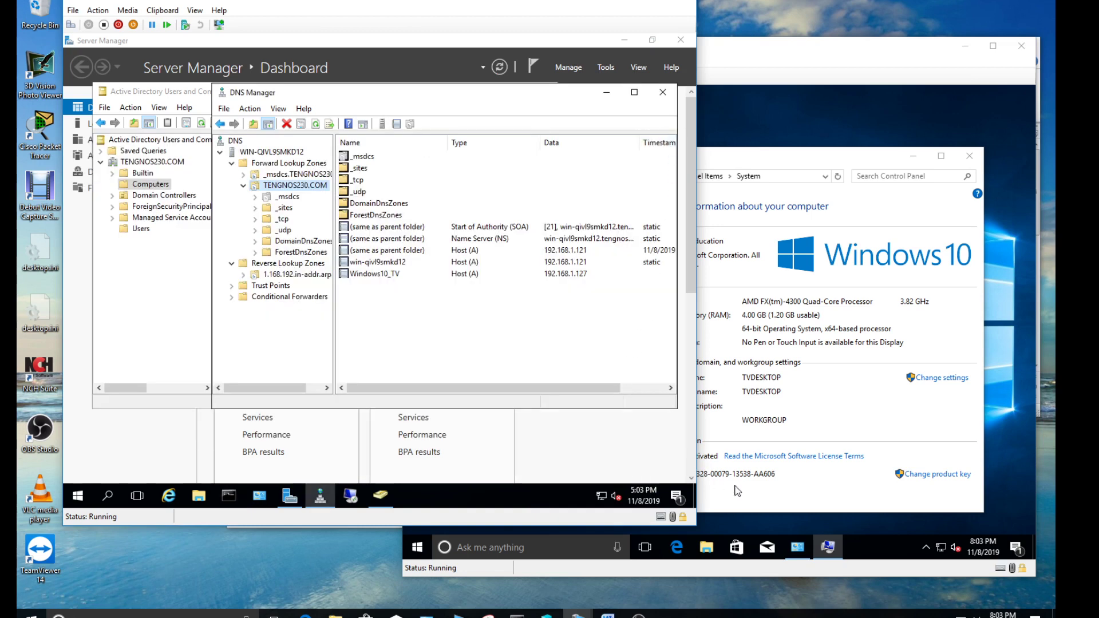
pyautogui.click(798, 501)
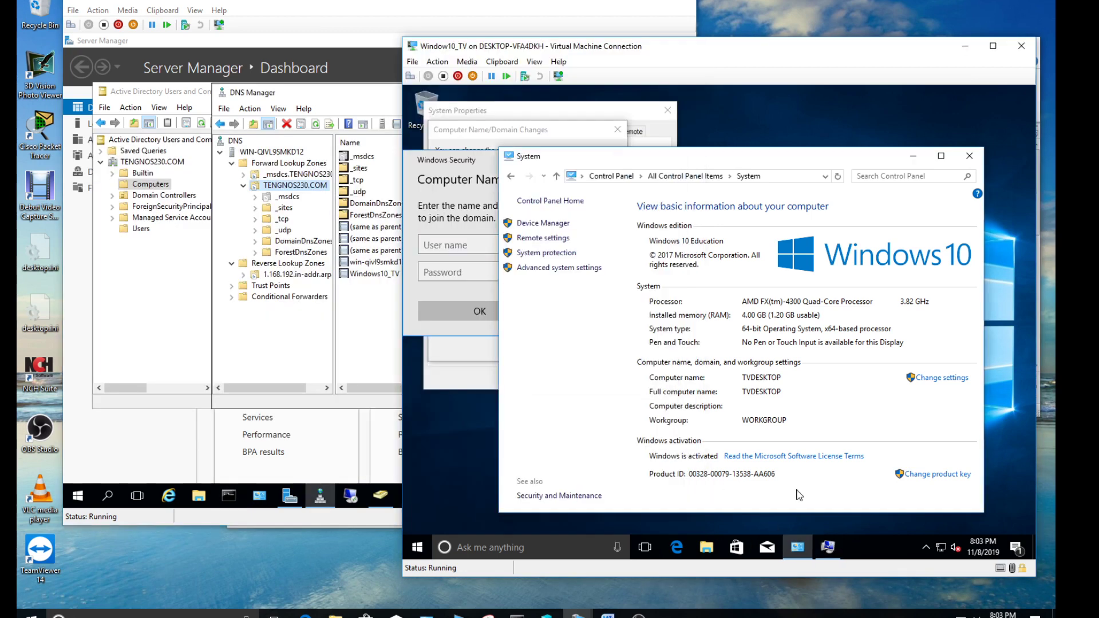
pyautogui.click(477, 273)
pyautogui.click(484, 246)
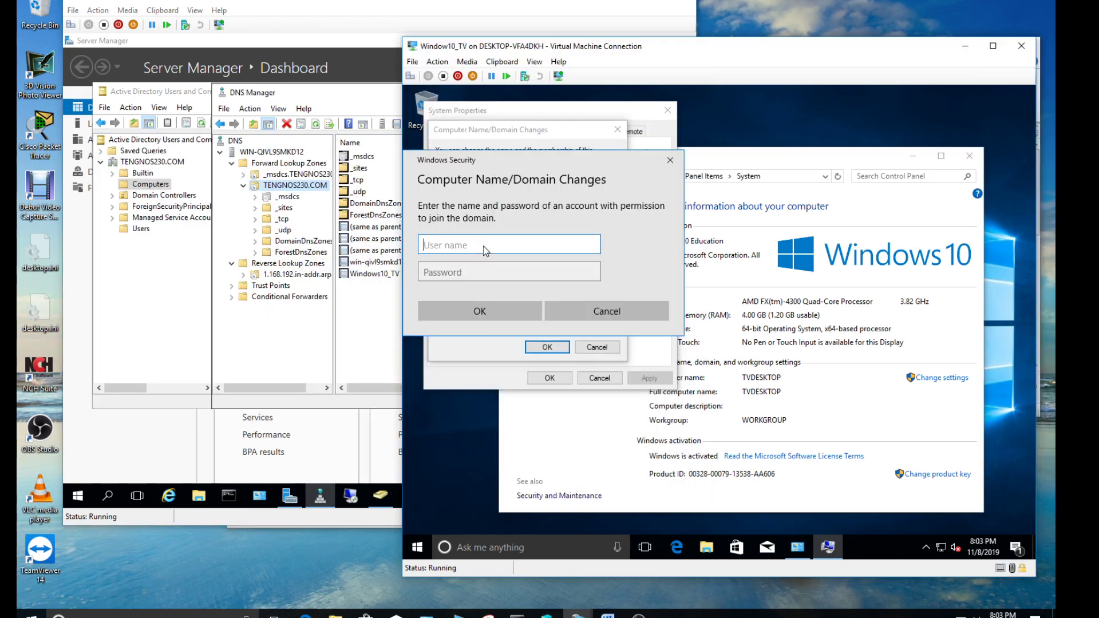
pyautogui.write('administrator')
pyautogui.press('Tab')
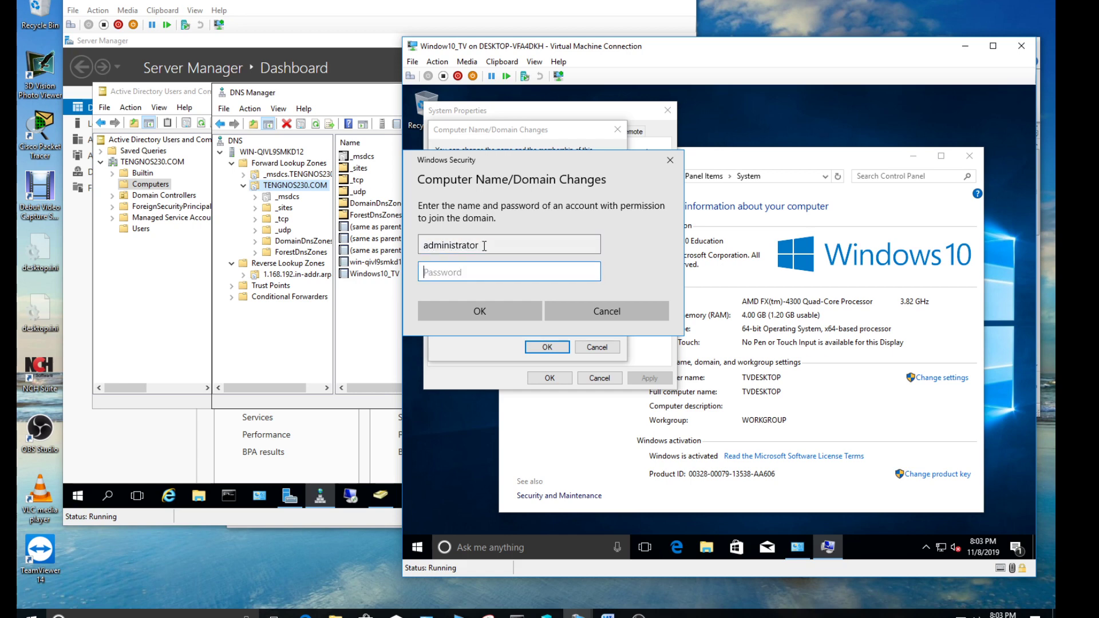
pyautogui.write('•••••••')
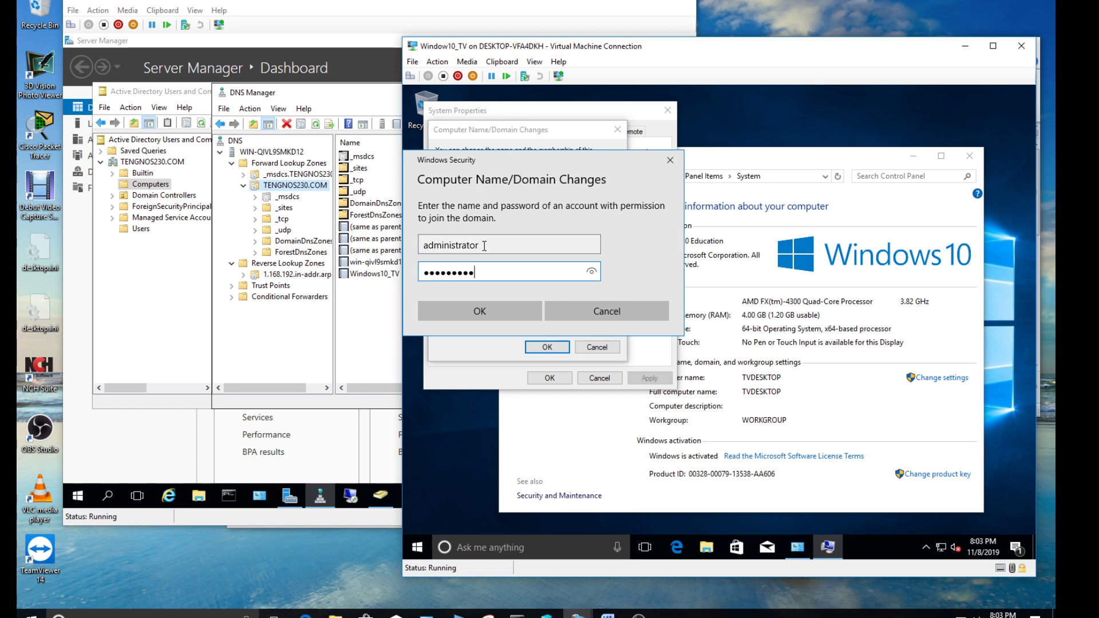
pyautogui.press('BackSpace')
pyautogui.press('BackSpace')
pyautogui.press('BackSpace')
pyautogui.press('BackSpace')
pyautogui.press('BackSpace')
pyautogui.press('BackSpace')
pyautogui.press('BackSpace')
pyautogui.press('BackSpace')
pyautogui.write('•••••')
pyautogui.click(479, 310)
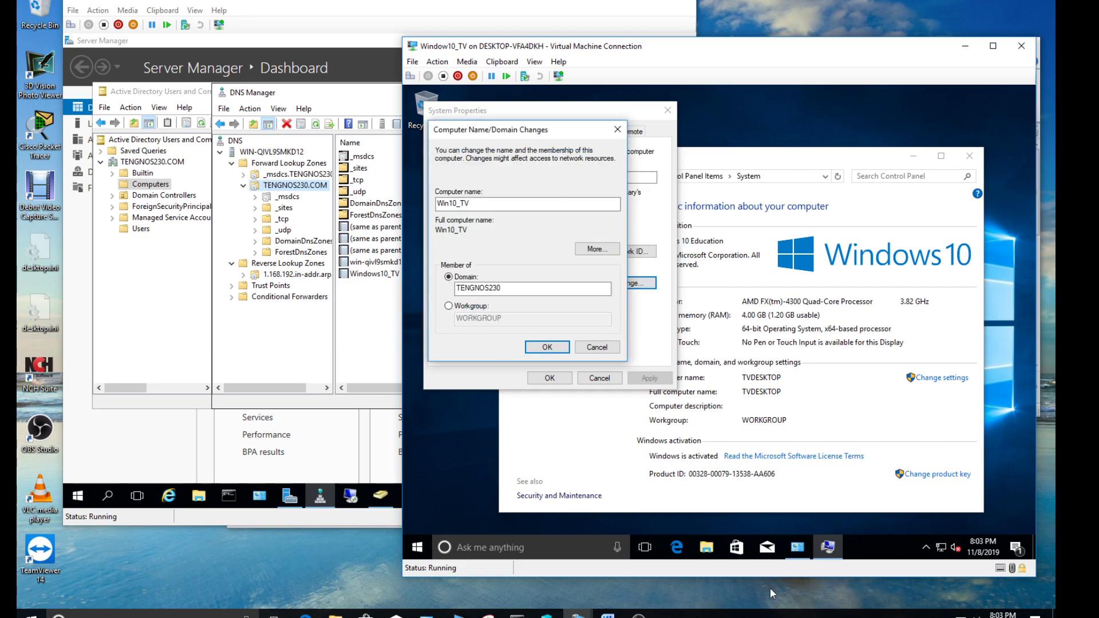
# Check the server's Computers container and view the 'Welcome to the TENGNOS230 domain' message
pyautogui.click(638, 614)
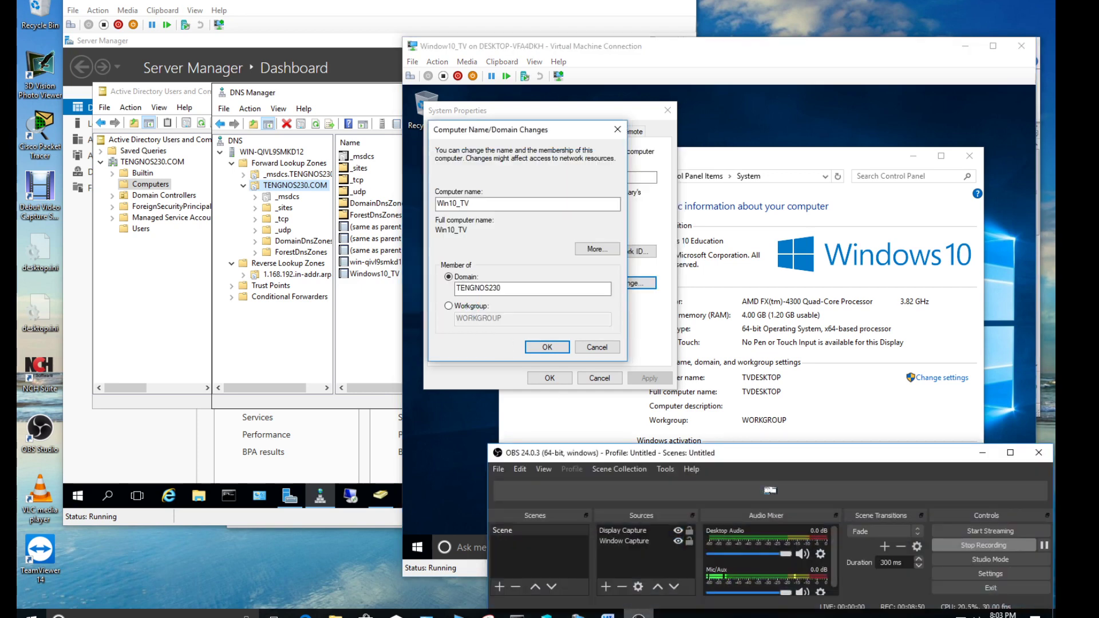
pyautogui.click(1044, 545)
pyautogui.click(982, 452)
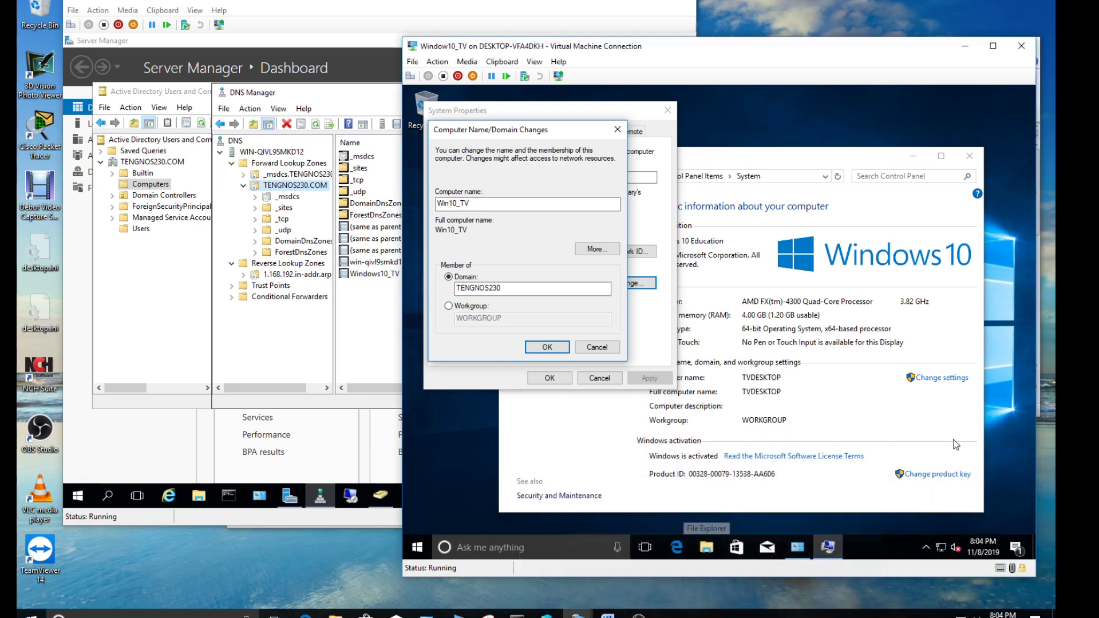
pyautogui.click(151, 185)
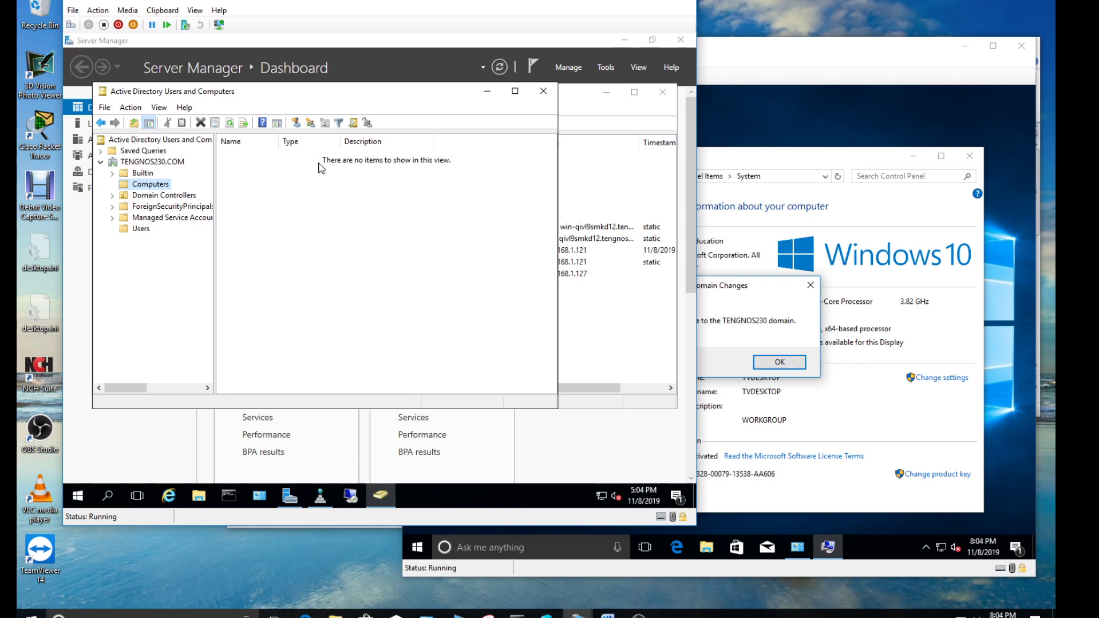
pyautogui.click(759, 310)
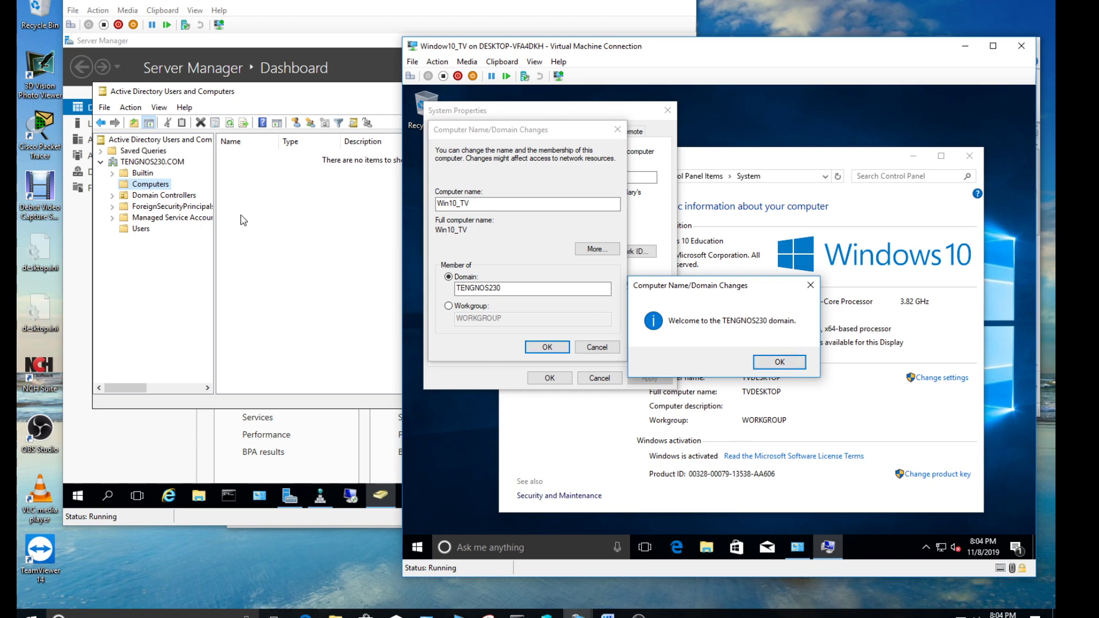
# Acknowledge the TENGNOS230 welcome and restart-required messages, then restart Win10_TV now
pyautogui.click(776, 363)
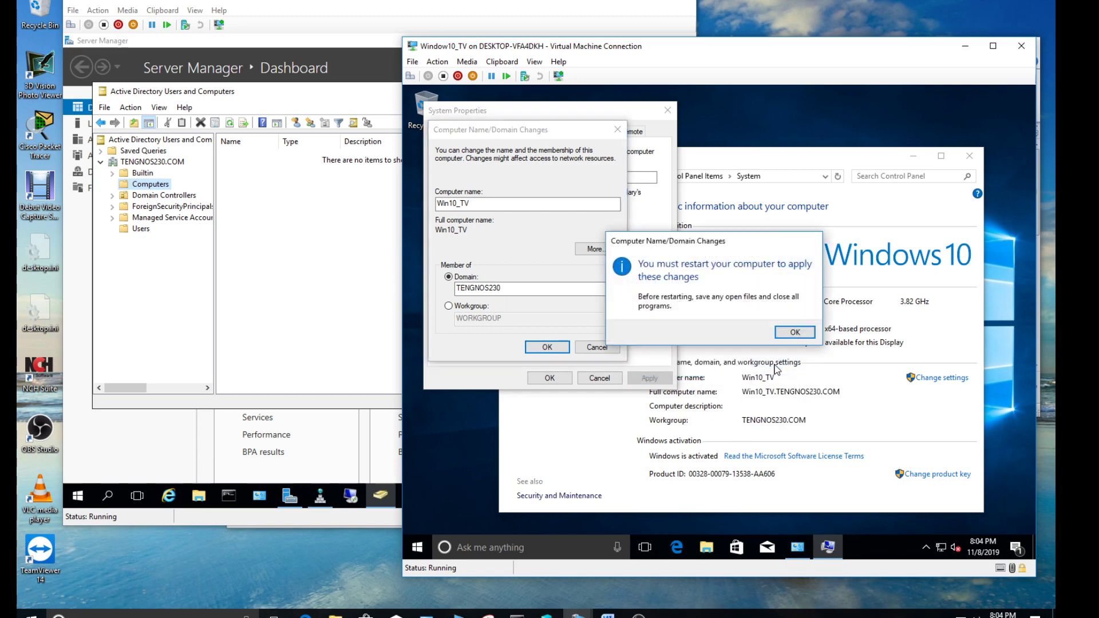
pyautogui.click(793, 332)
pyautogui.click(550, 379)
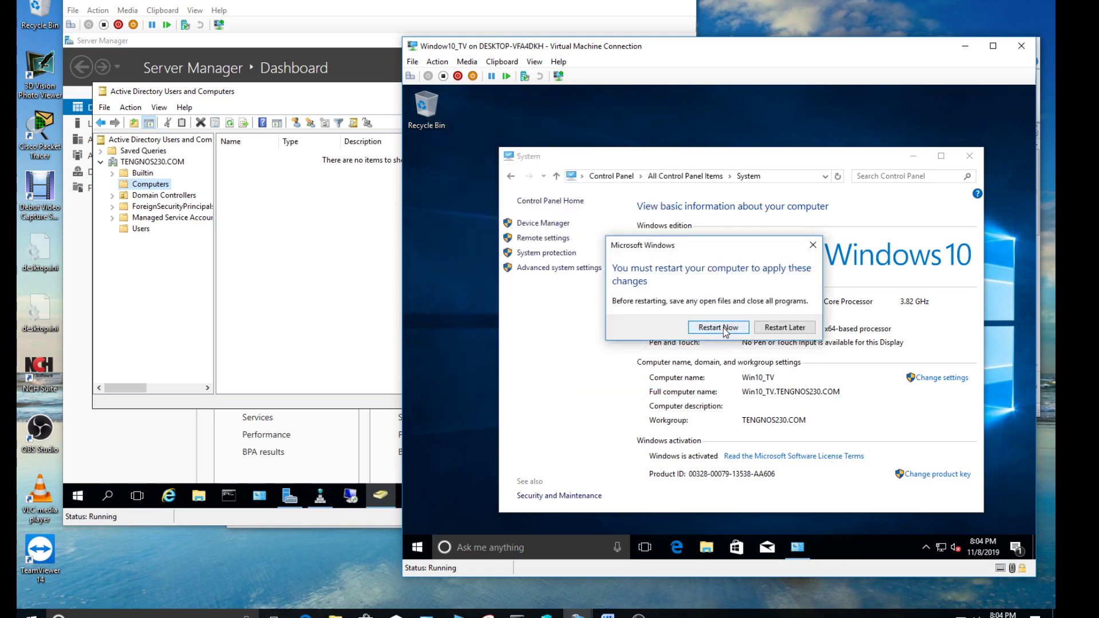
pyautogui.click(724, 329)
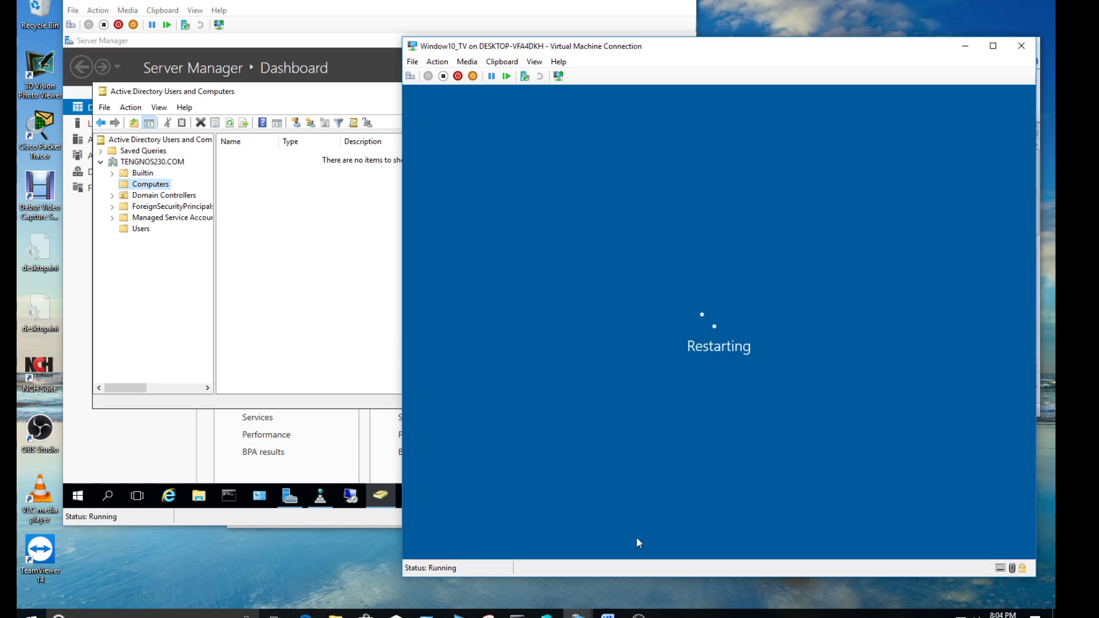
# Dismiss the rebooted VM's lock screen to reach the Administrator sign-in
pyautogui.click(639, 616)
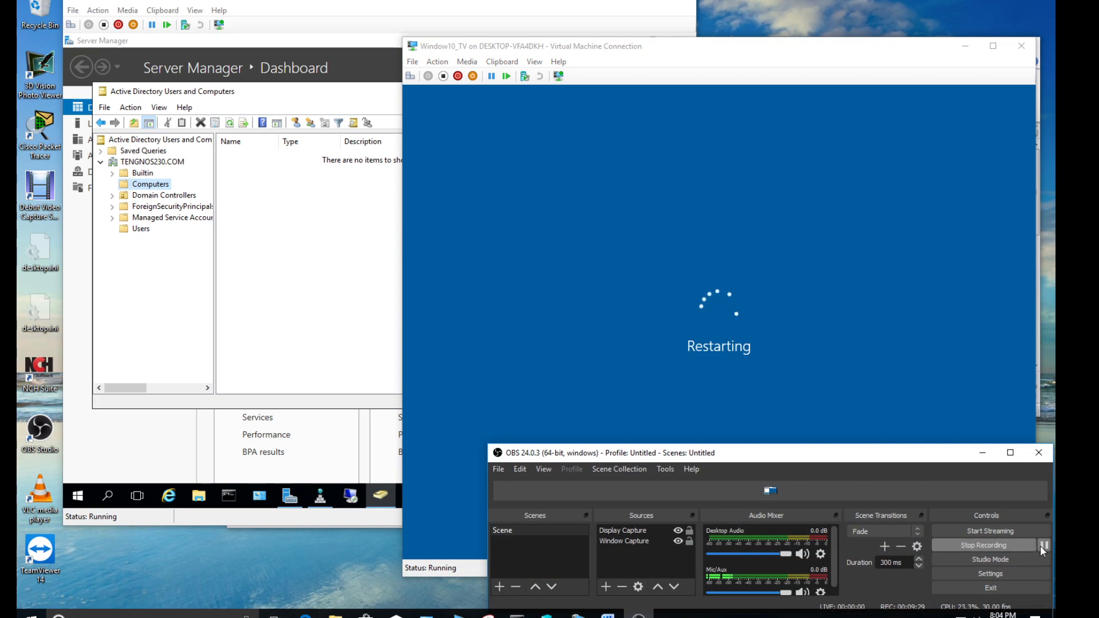
pyautogui.click(1040, 545)
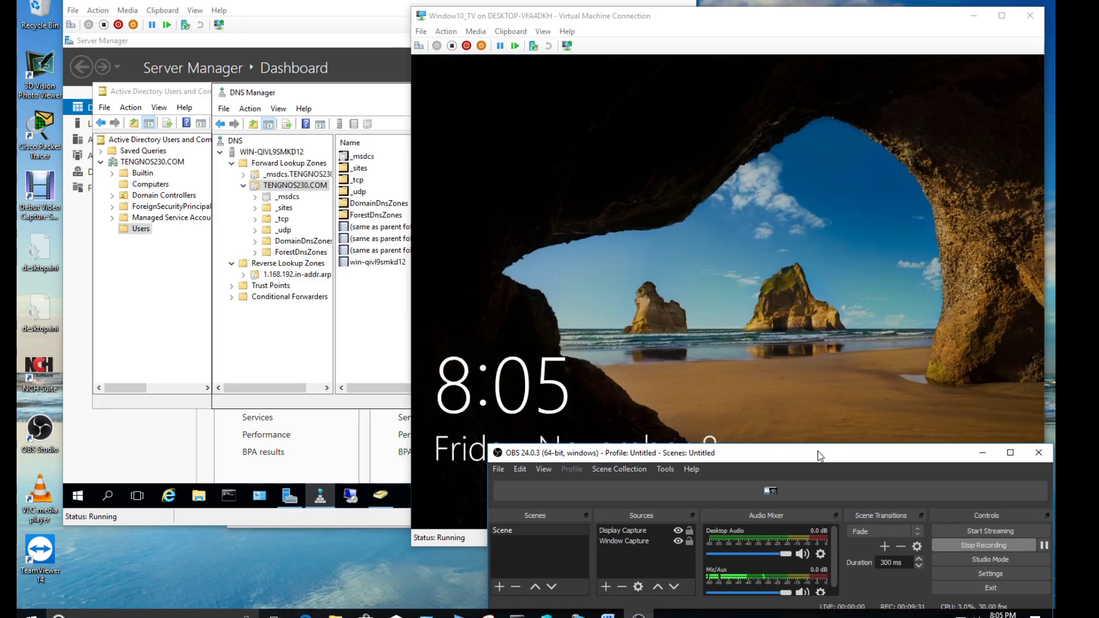
pyautogui.click(983, 452)
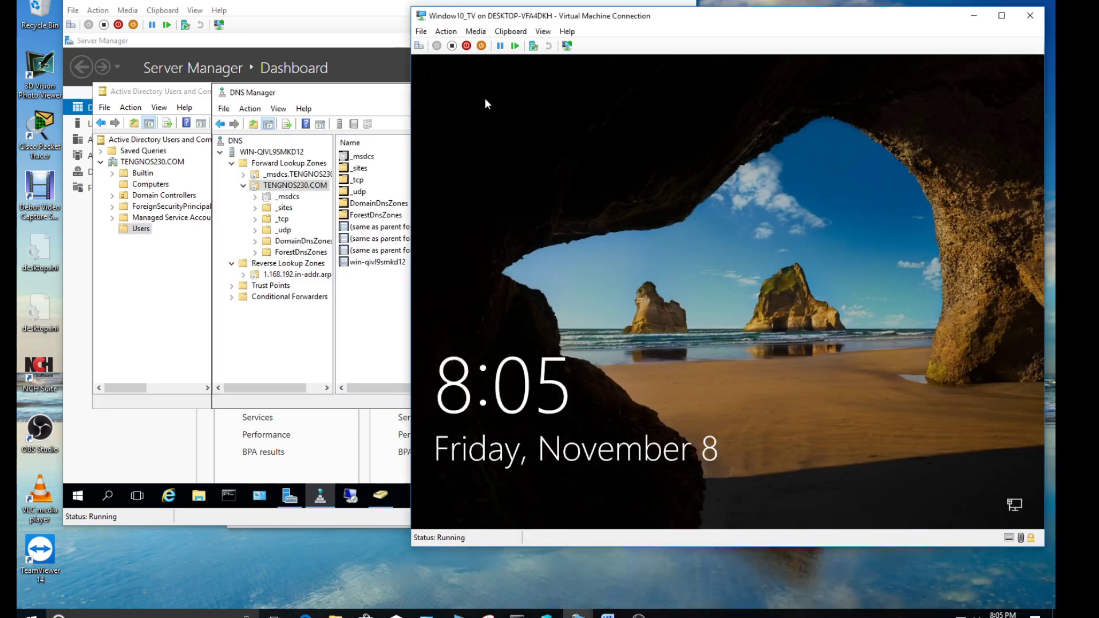
pyautogui.click(599, 174)
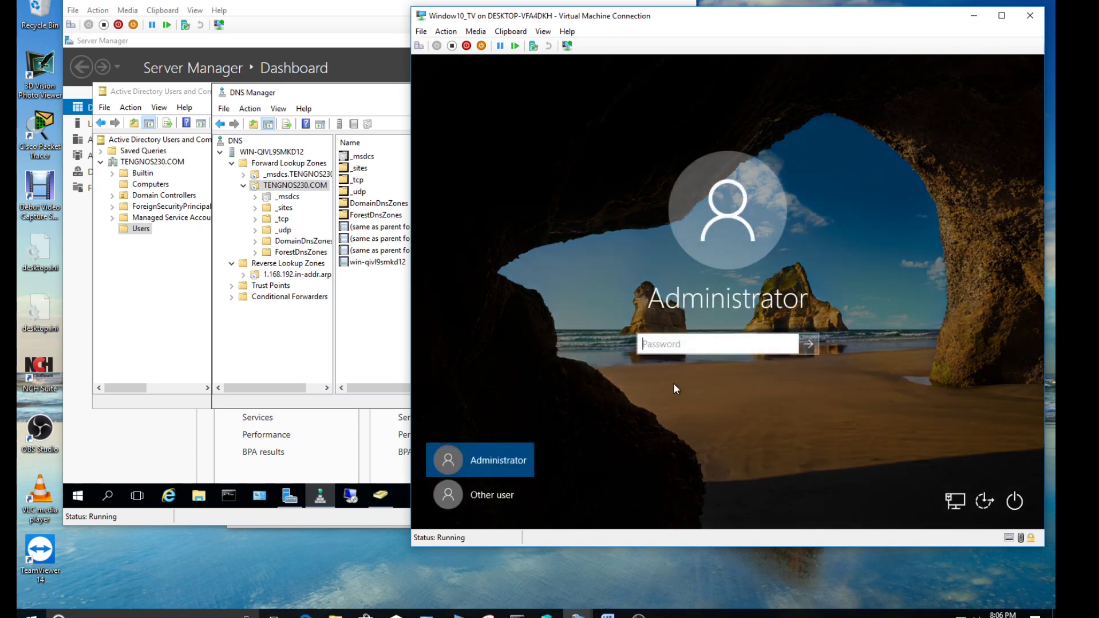
# Check the Other user sign-in option for TENGNOS230 and view the domain's Users container
pyautogui.click(704, 345)
pyautogui.click(499, 491)
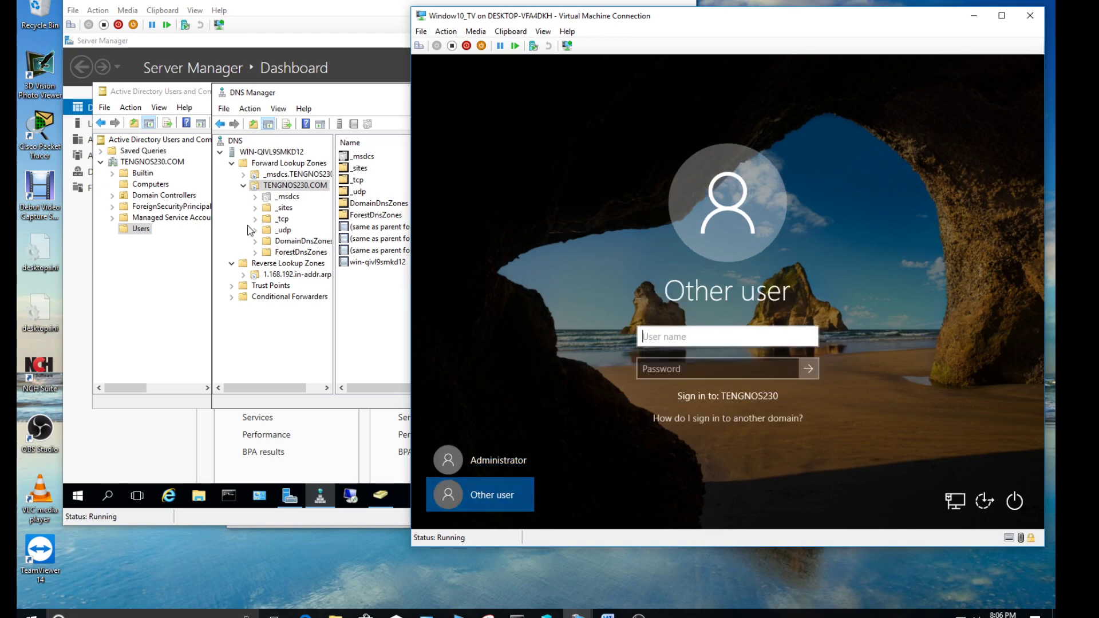
pyautogui.click(143, 228)
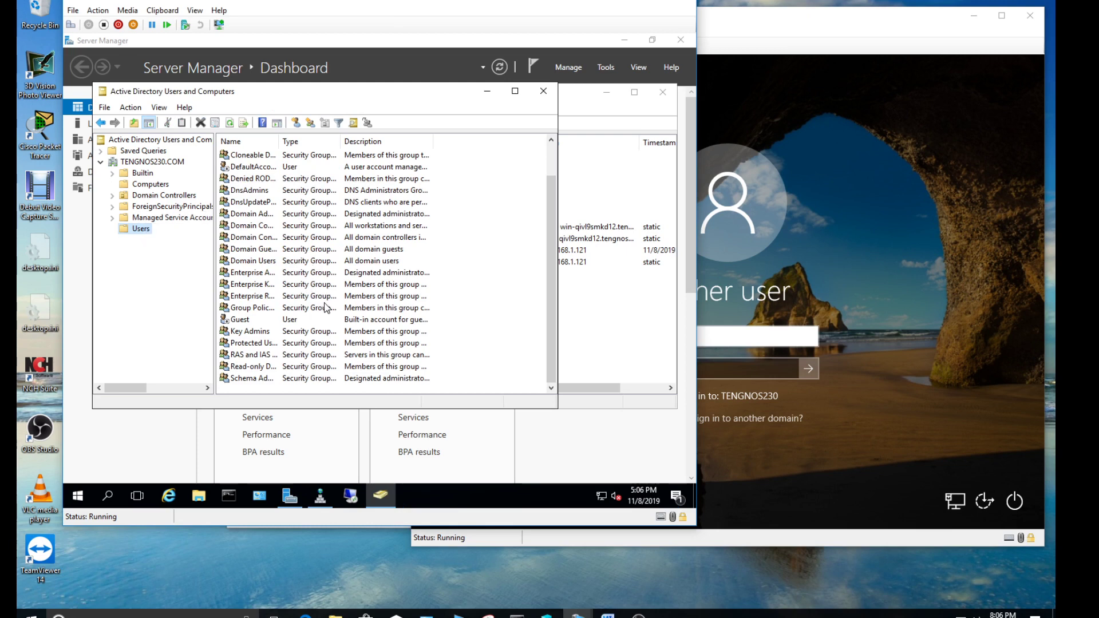
pyautogui.click(716, 229)
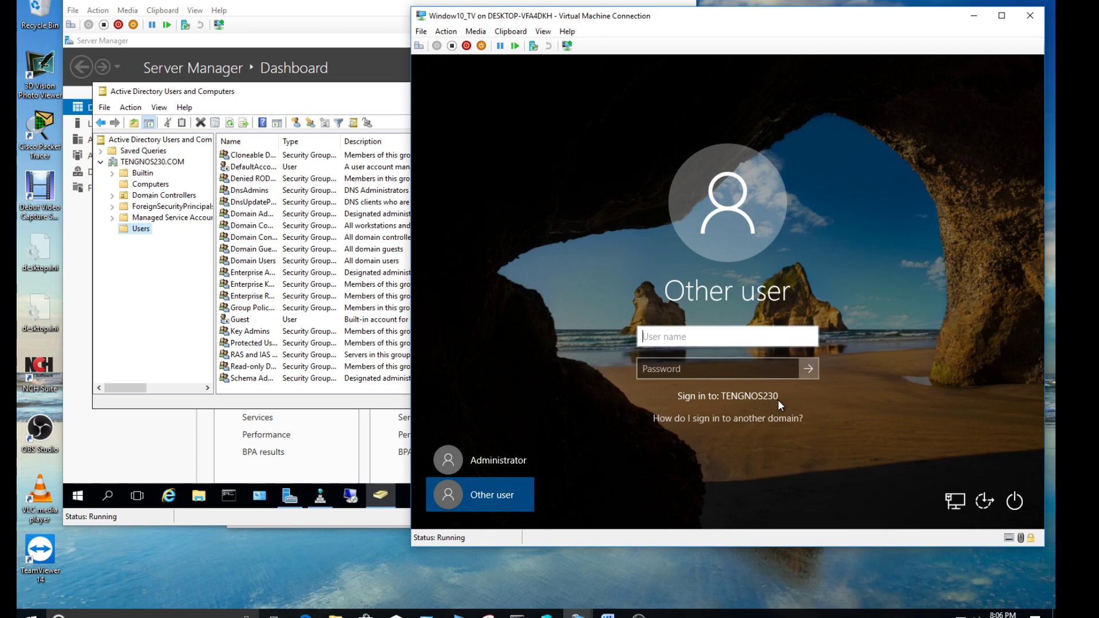
# Sign in to Win10_TV as Administrator with the account password
pyautogui.click(507, 462)
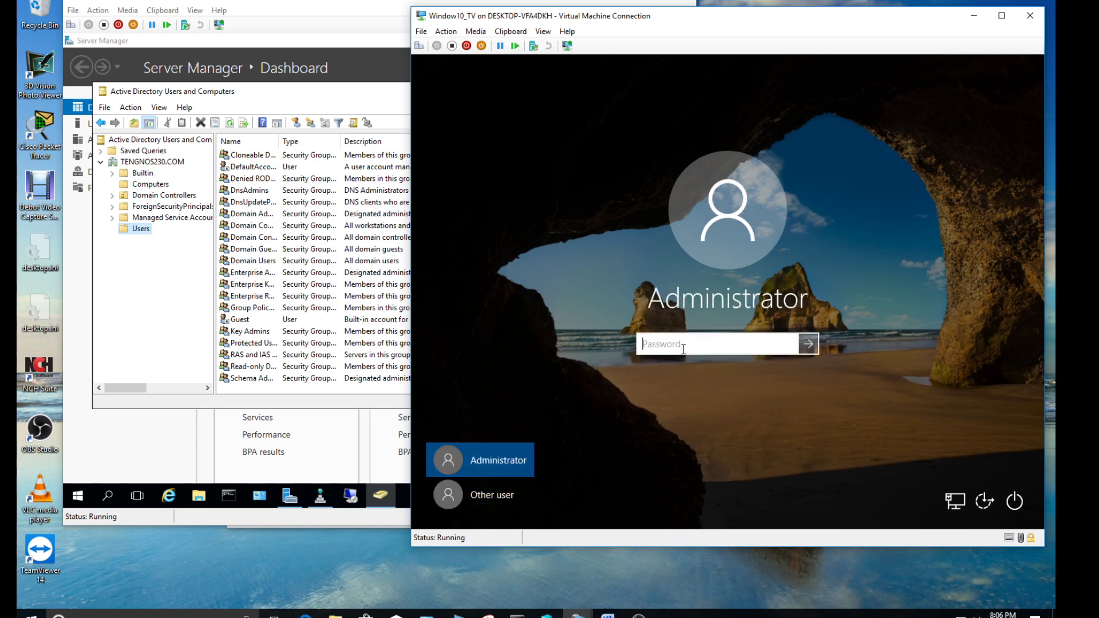
pyautogui.write('P@')
pyautogui.press('Return')
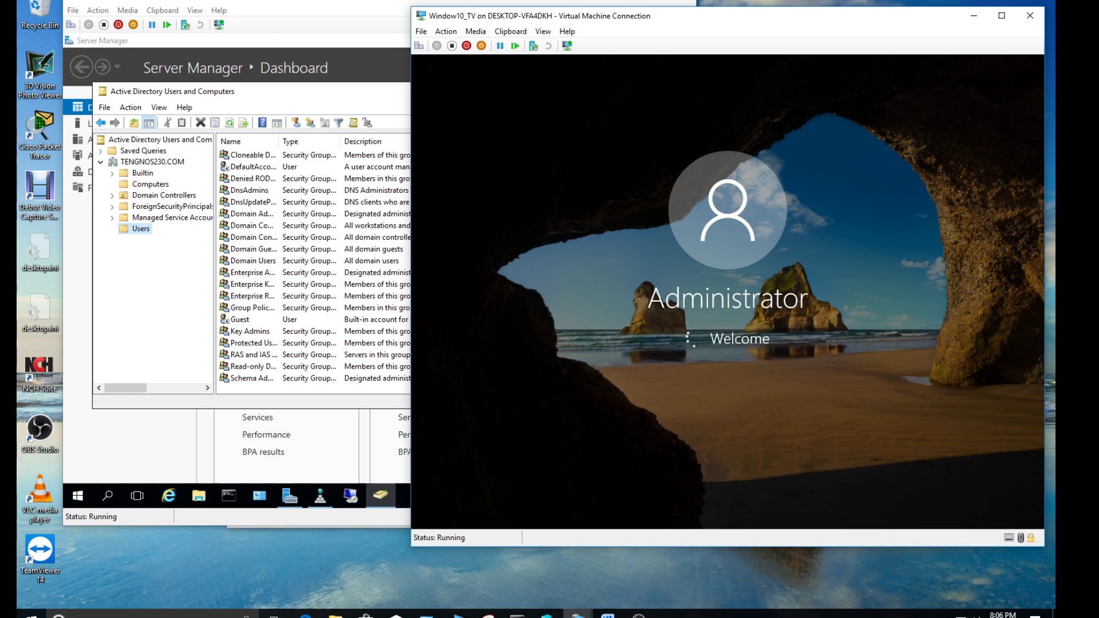
# Refresh the domain's Computers container and select the newly joined WIN10_TV
pyautogui.click(158, 188)
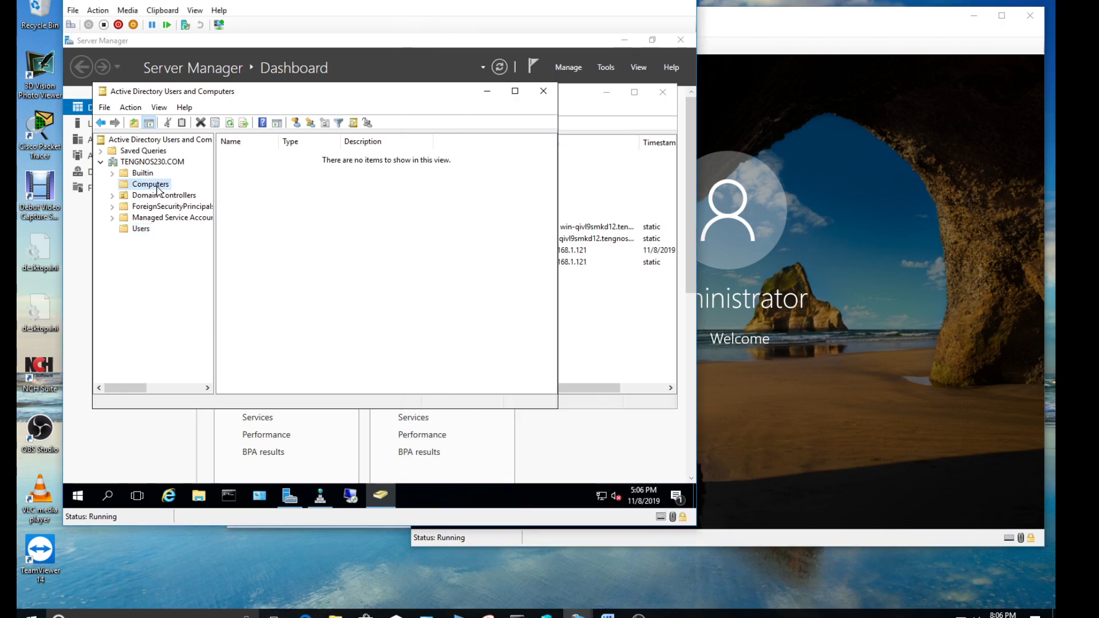
pyautogui.click(131, 107)
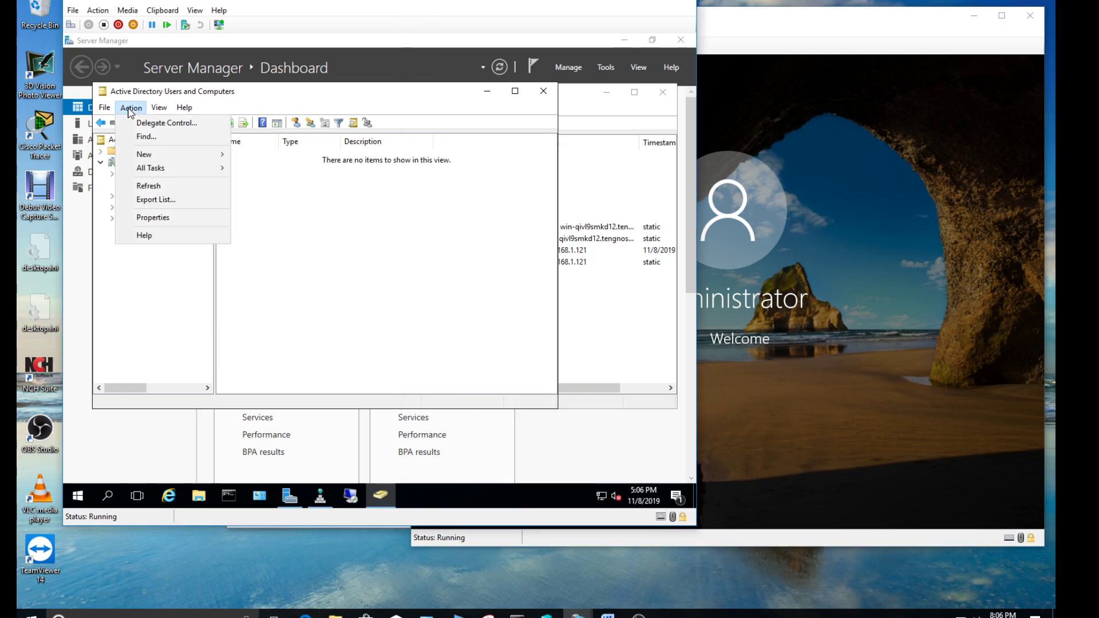
pyautogui.click(148, 186)
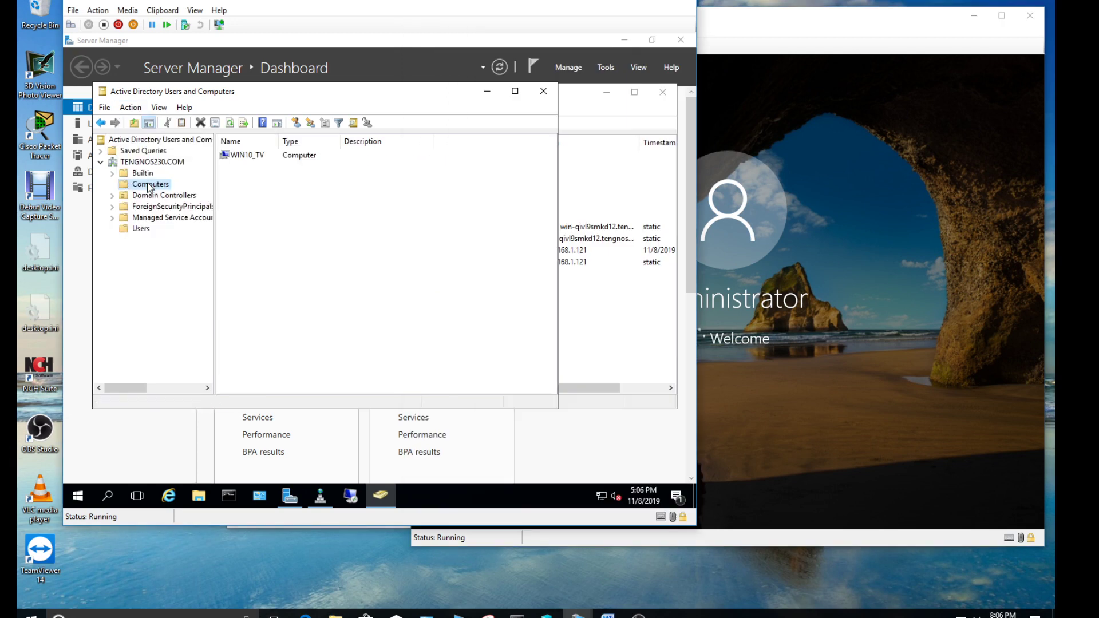
pyautogui.click(246, 156)
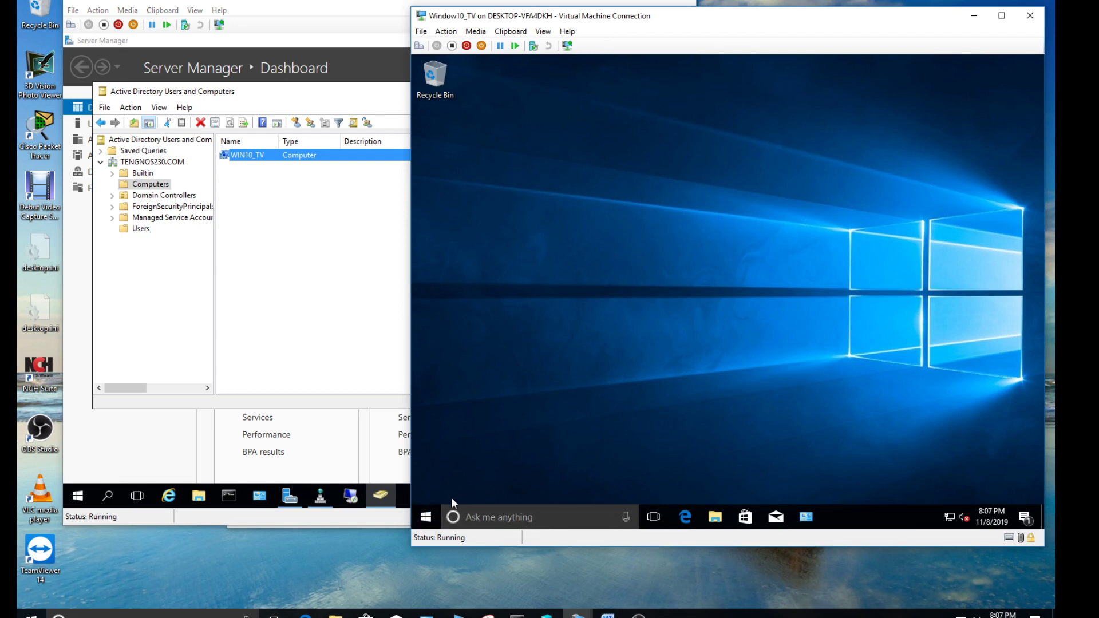
# Sign Administrator out of Win10_TV and open the Users container's actions menu
pyautogui.click(425, 517)
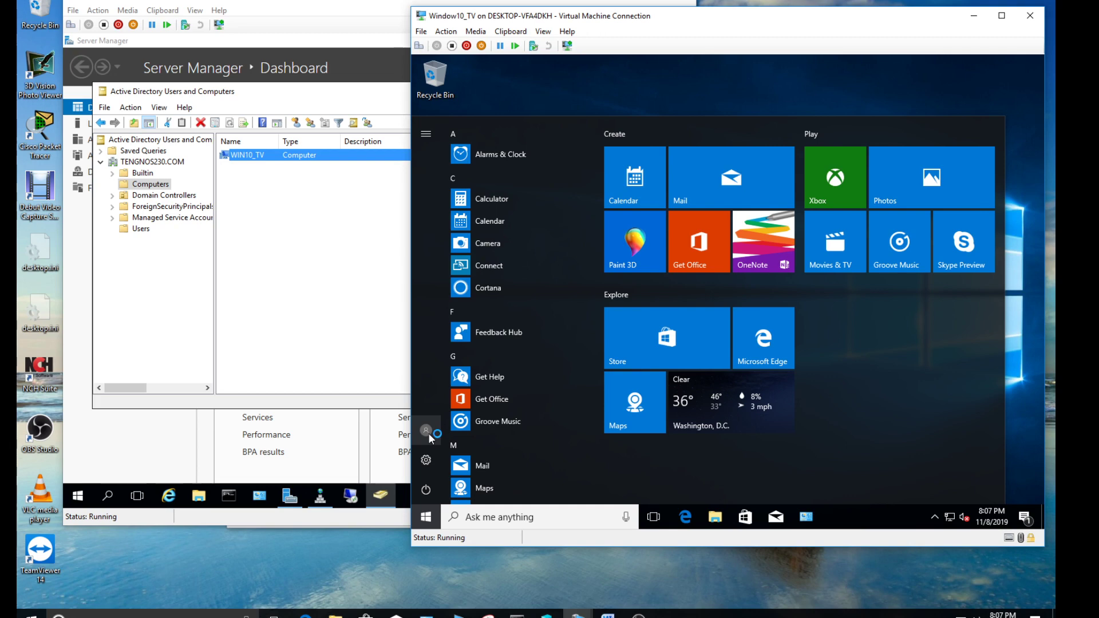
pyautogui.click(428, 432)
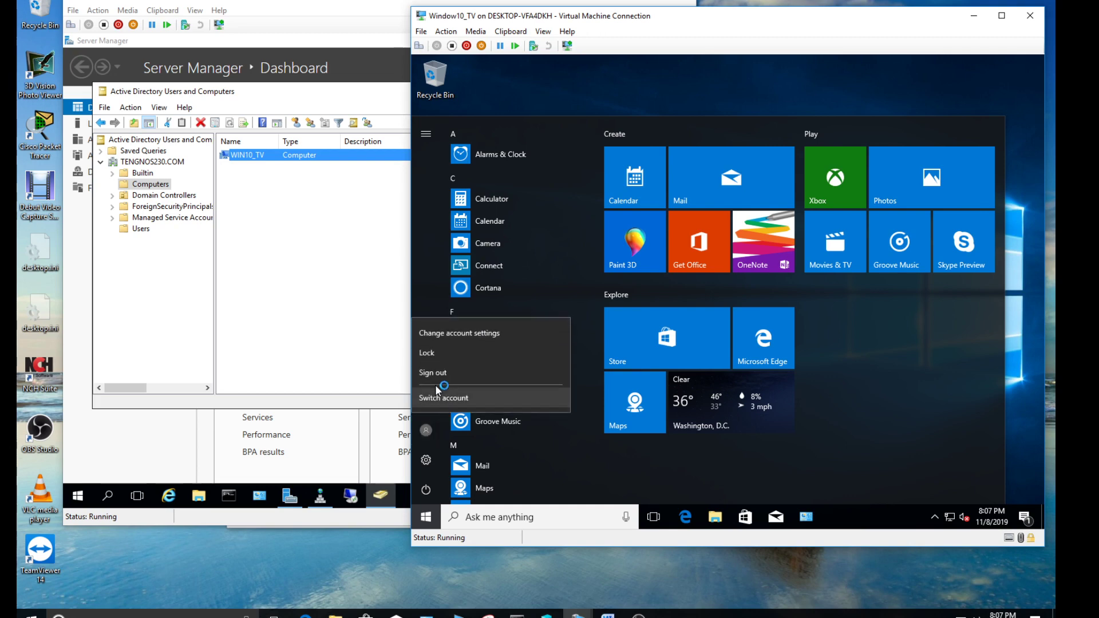
pyautogui.click(434, 370)
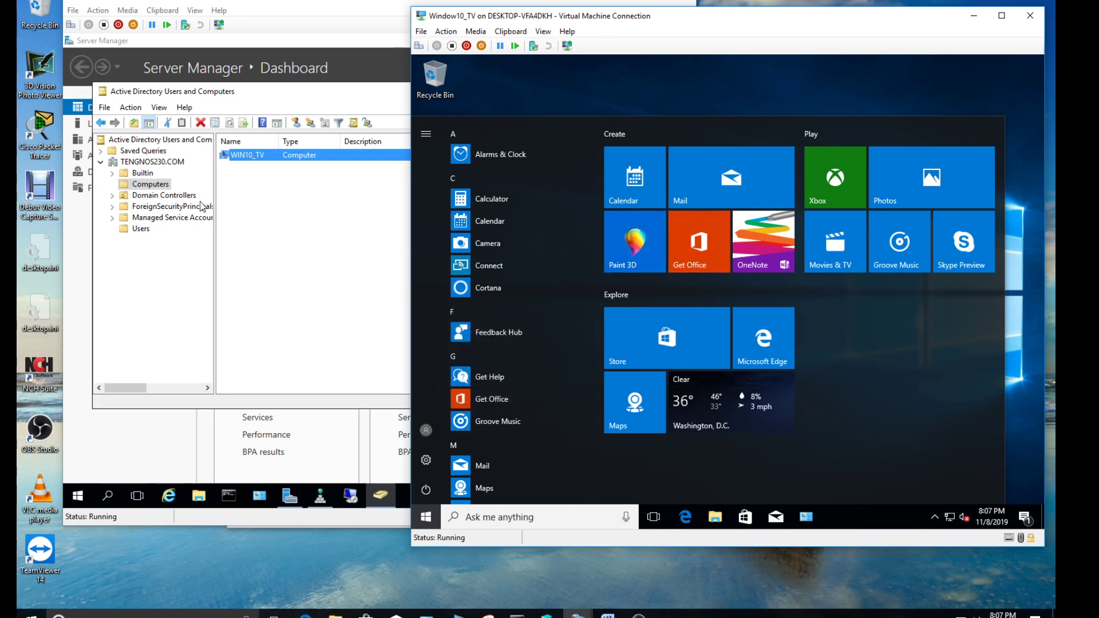
pyautogui.click(141, 229)
pyautogui.rightClick(144, 229)
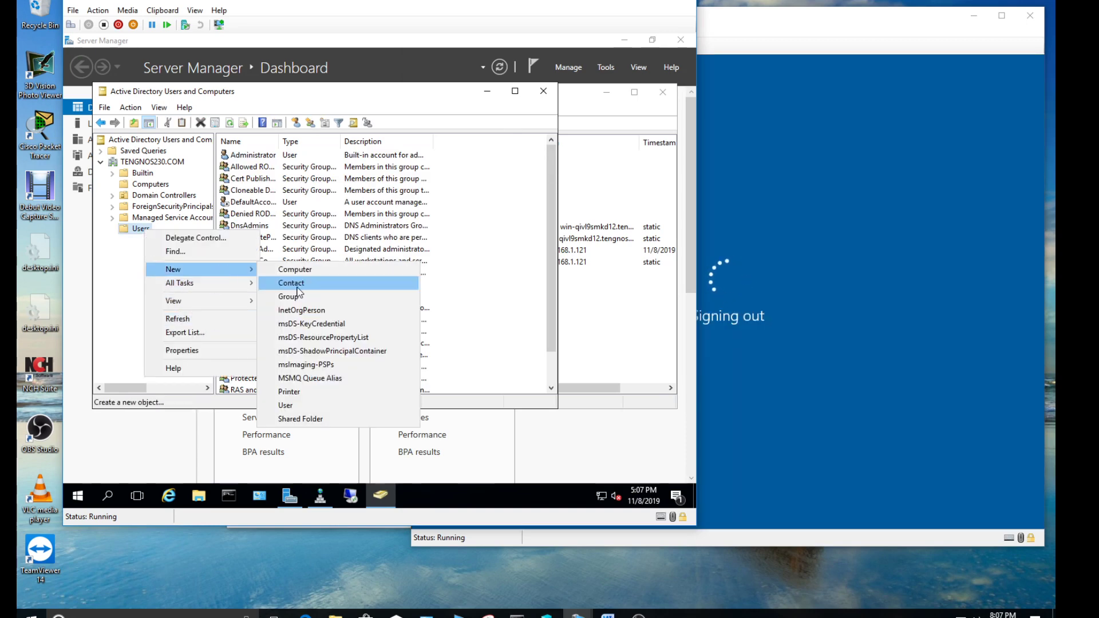
# Start a new domain user, entering the user's first name, last name and logon name
pyautogui.click(318, 407)
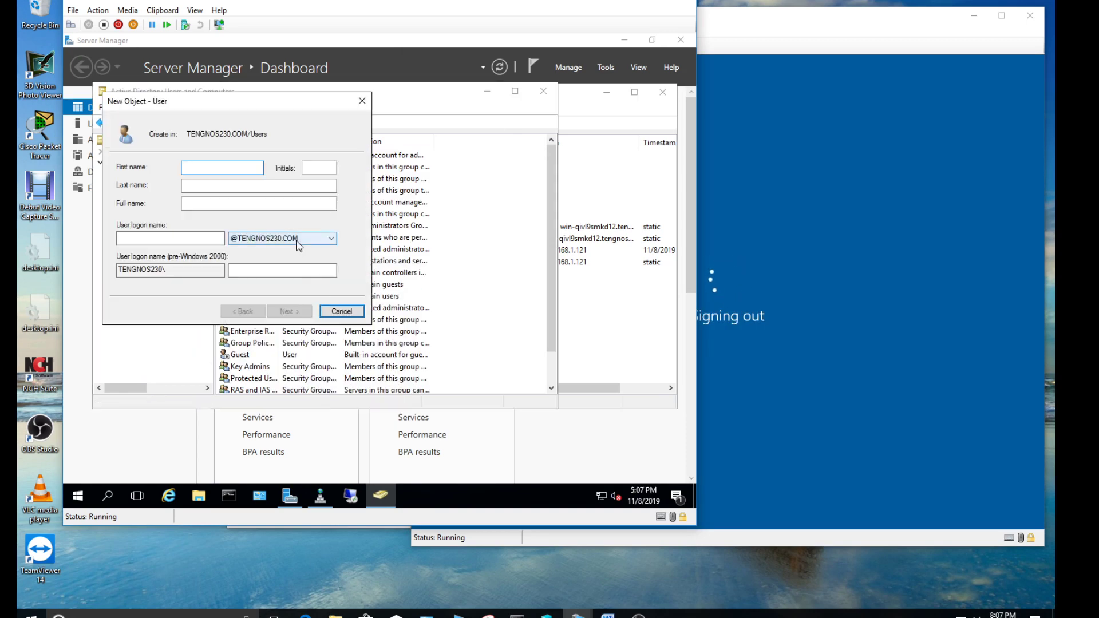
pyautogui.press('Tab')
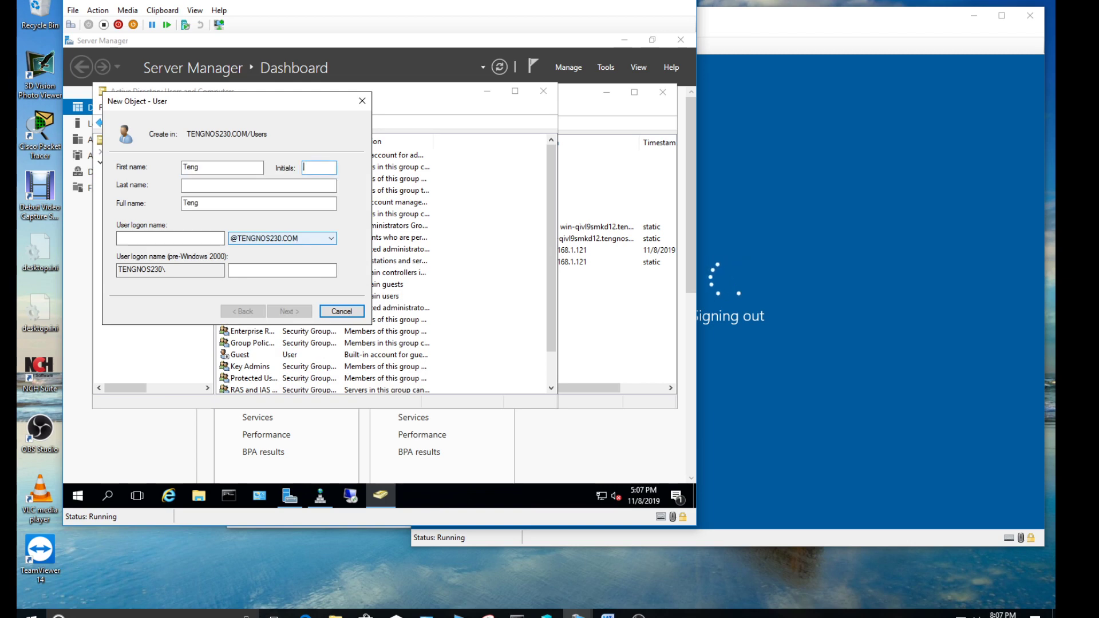
pyautogui.press('Tab')
pyautogui.press('Tab')
pyautogui.press('Tab')
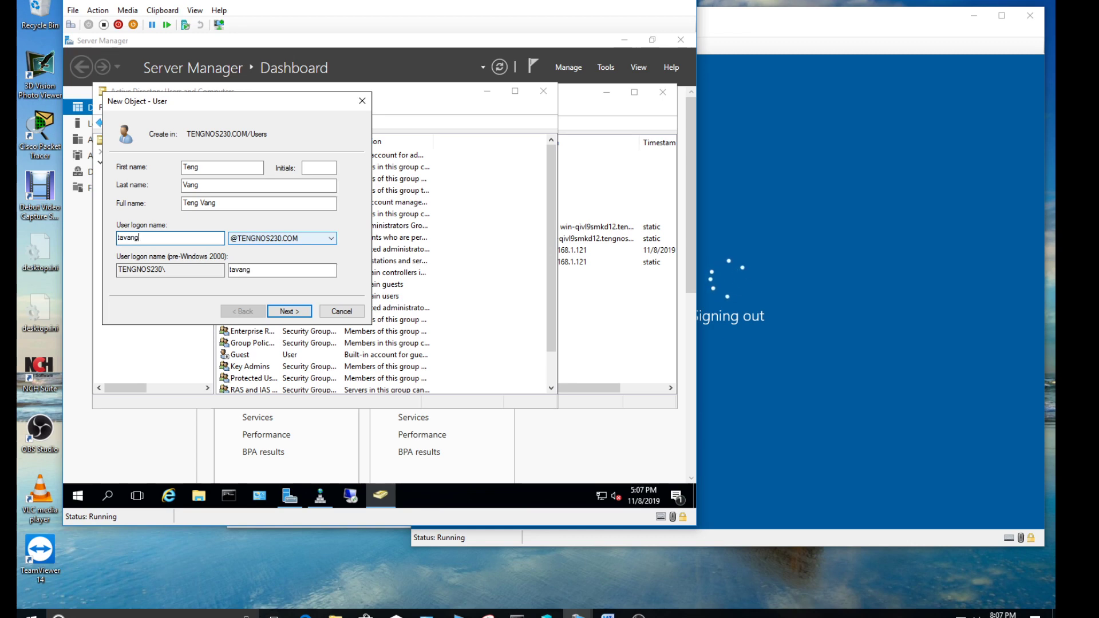
# Set and confirm the user's password with Password never expires ticked, and finish the wizard
pyautogui.click(303, 313)
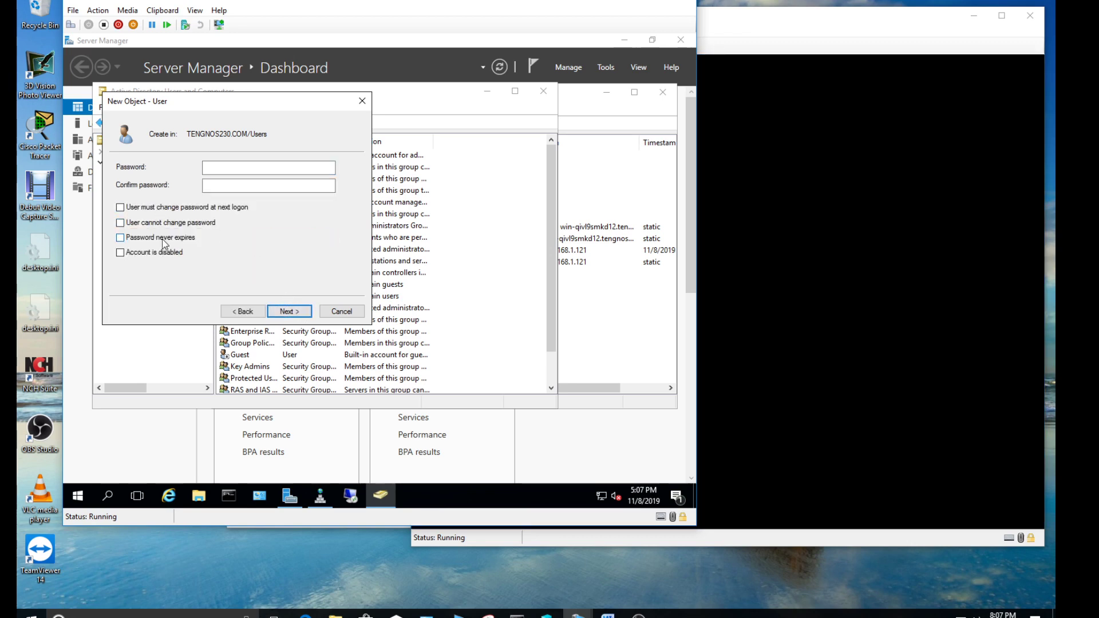
pyautogui.click(163, 240)
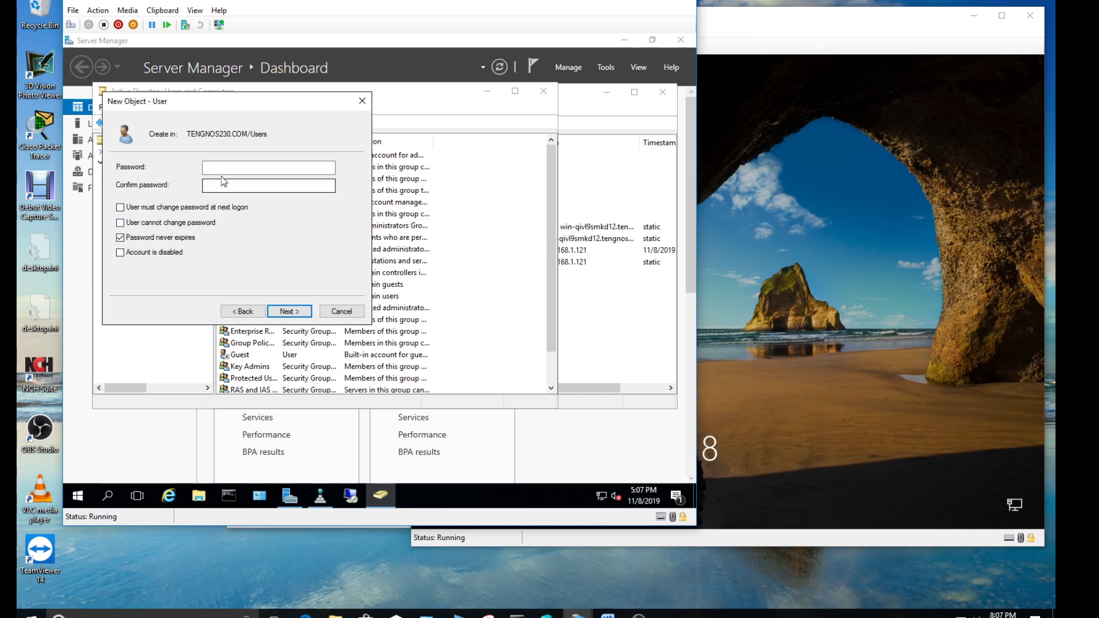
pyautogui.click(227, 168)
pyautogui.write('•••••')
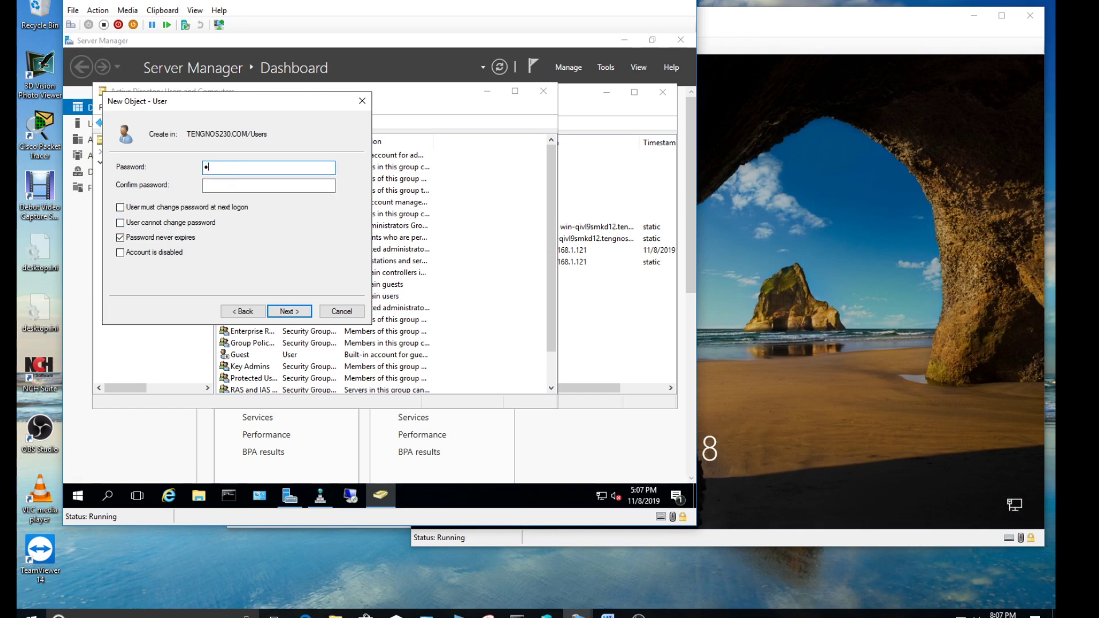
pyautogui.write('•••')
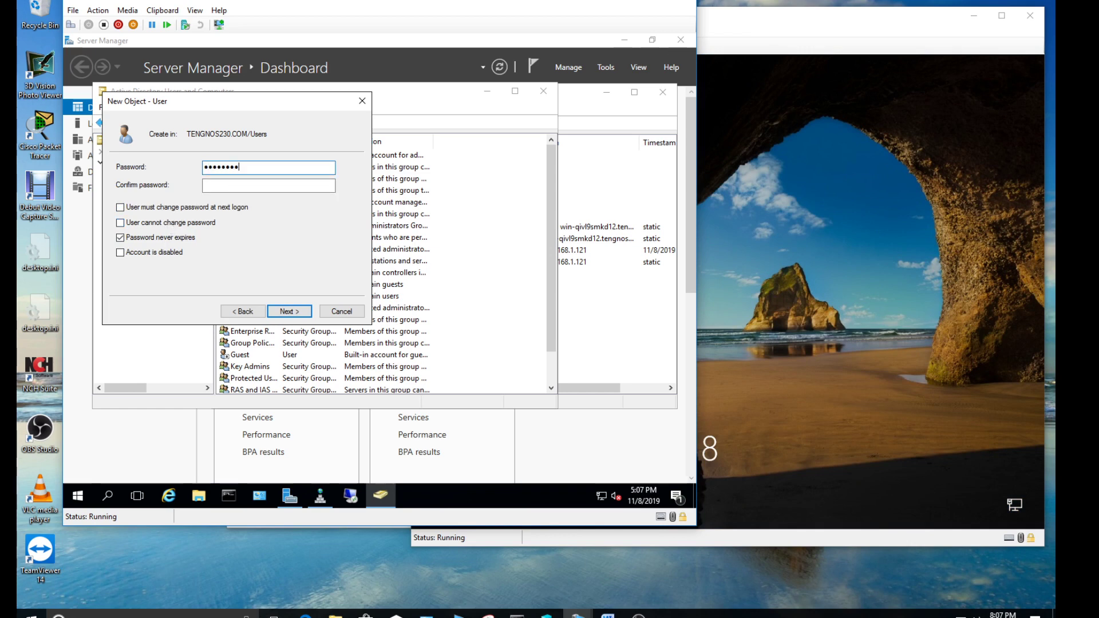
pyautogui.write('•')
pyautogui.press('Tab')
pyautogui.write('••••••')
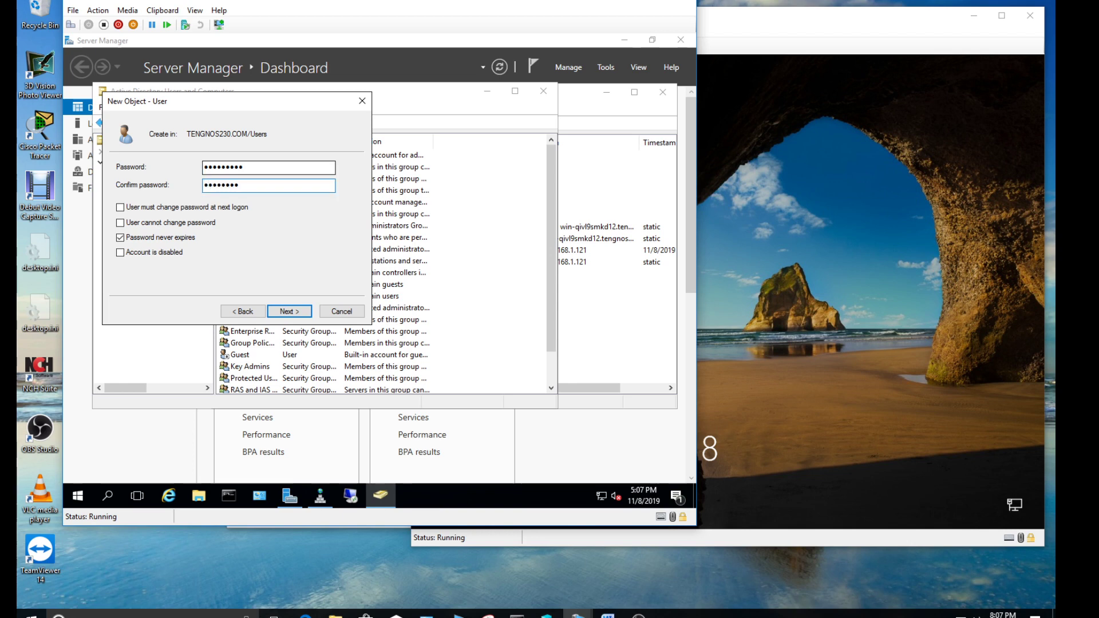
pyautogui.doubleClick(246, 167)
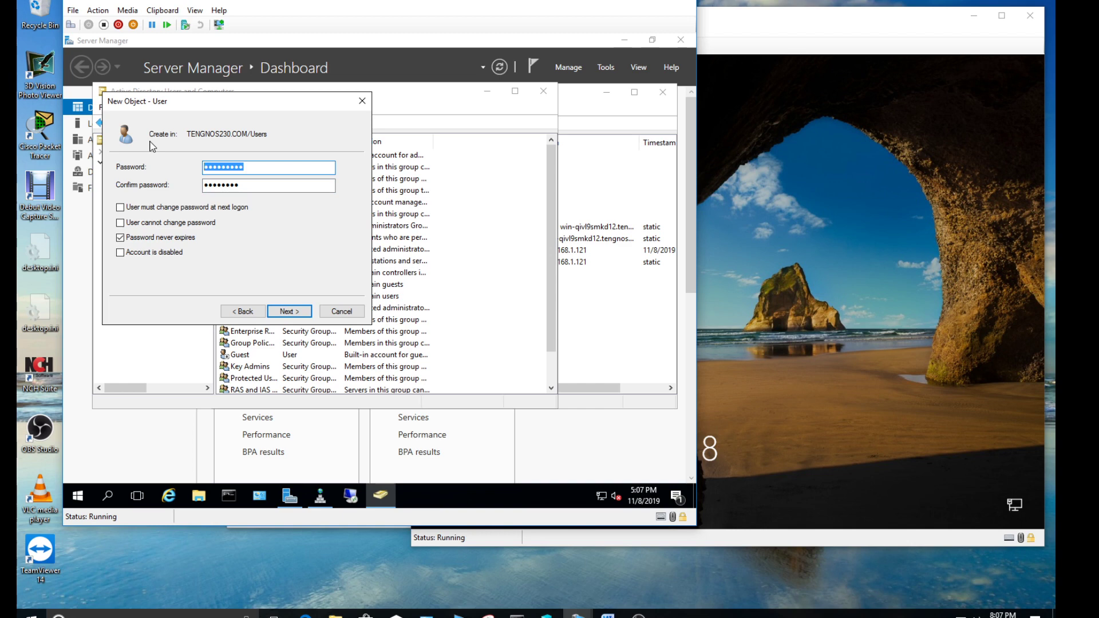
pyautogui.write('•••••••••')
pyautogui.press('Tab')
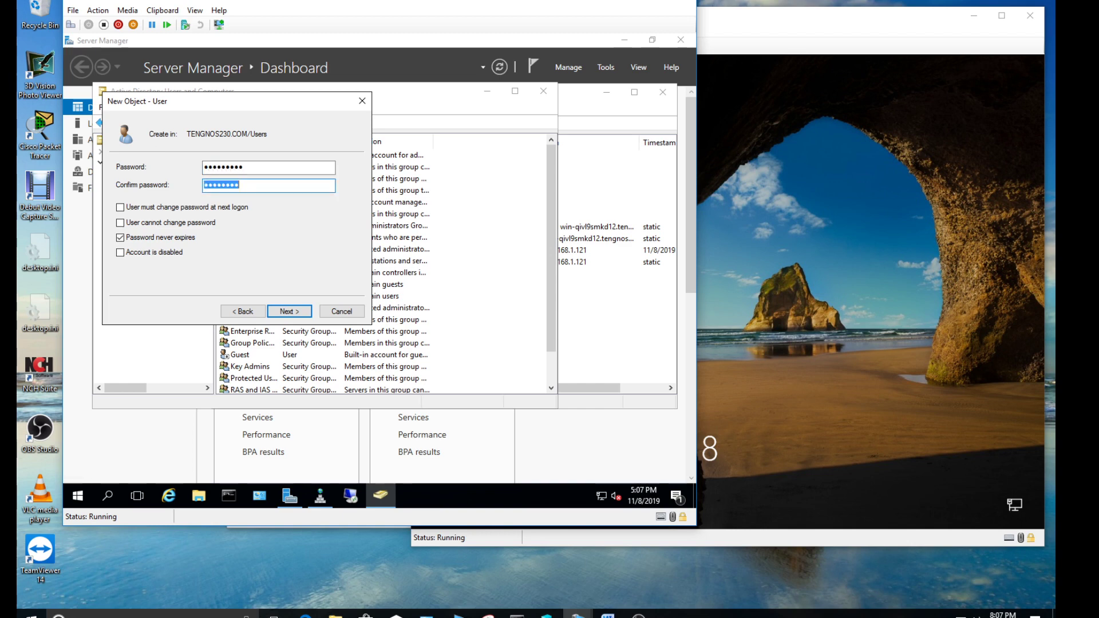
pyautogui.write('•••••')
pyautogui.click(289, 311)
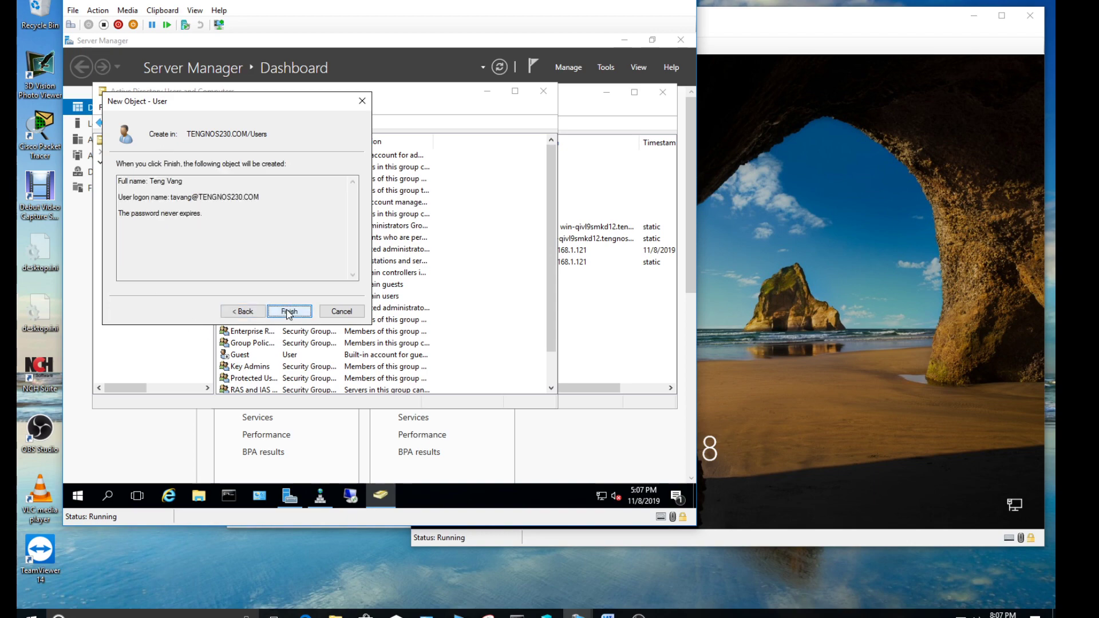
pyautogui.click(293, 311)
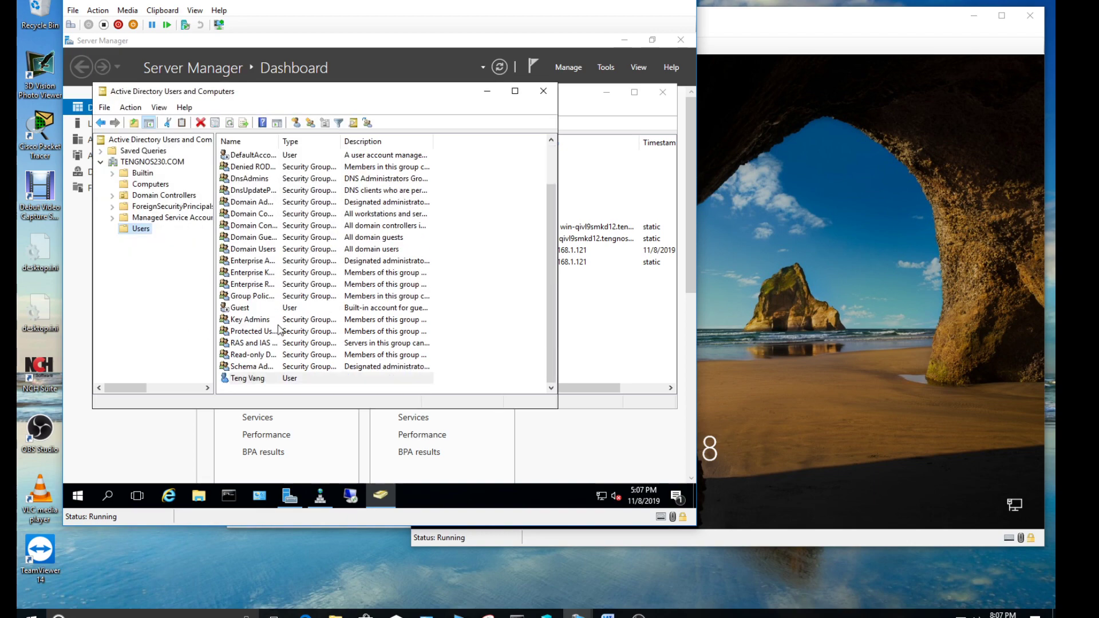
# Add the new user to the Administrators group through Properties > Member Of, and apply
pyautogui.rightClick(250, 382)
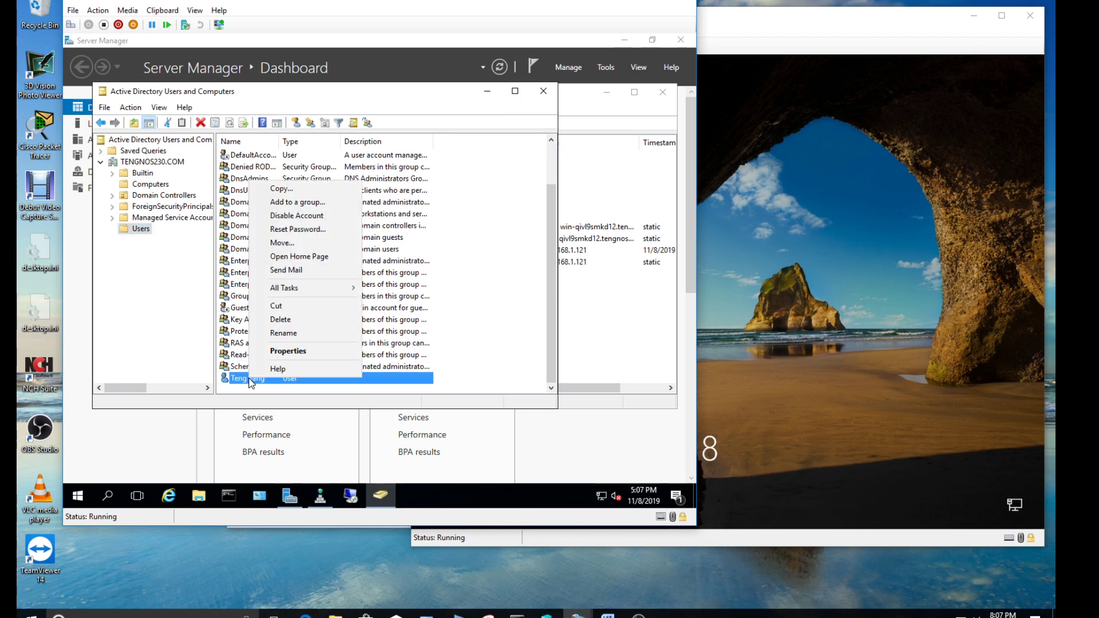
pyautogui.click(285, 352)
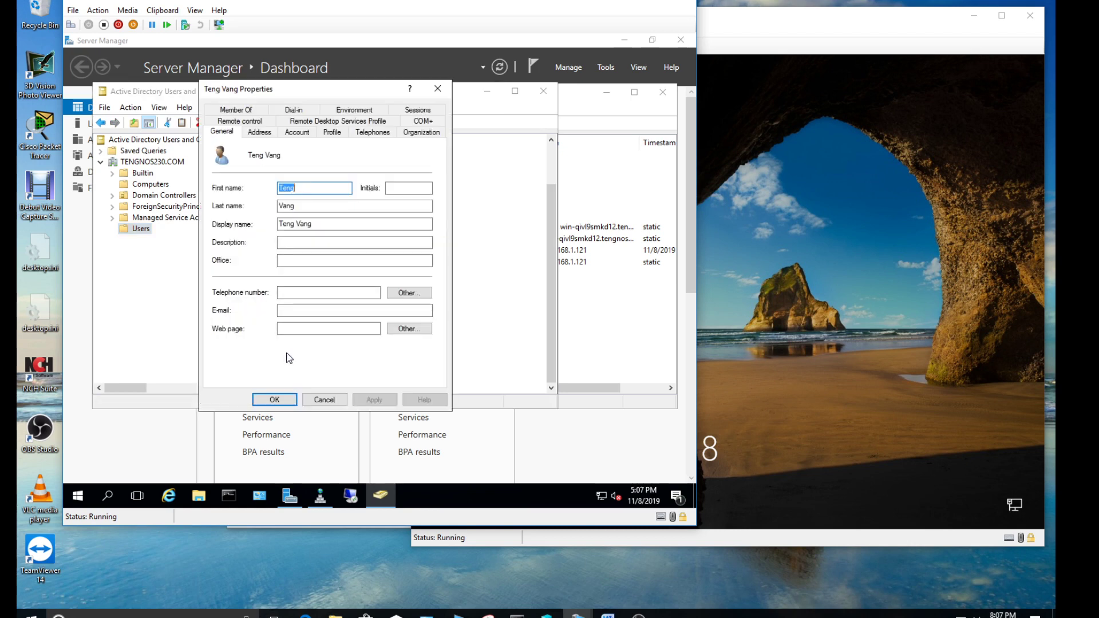
pyautogui.click(254, 109)
pyautogui.click(238, 282)
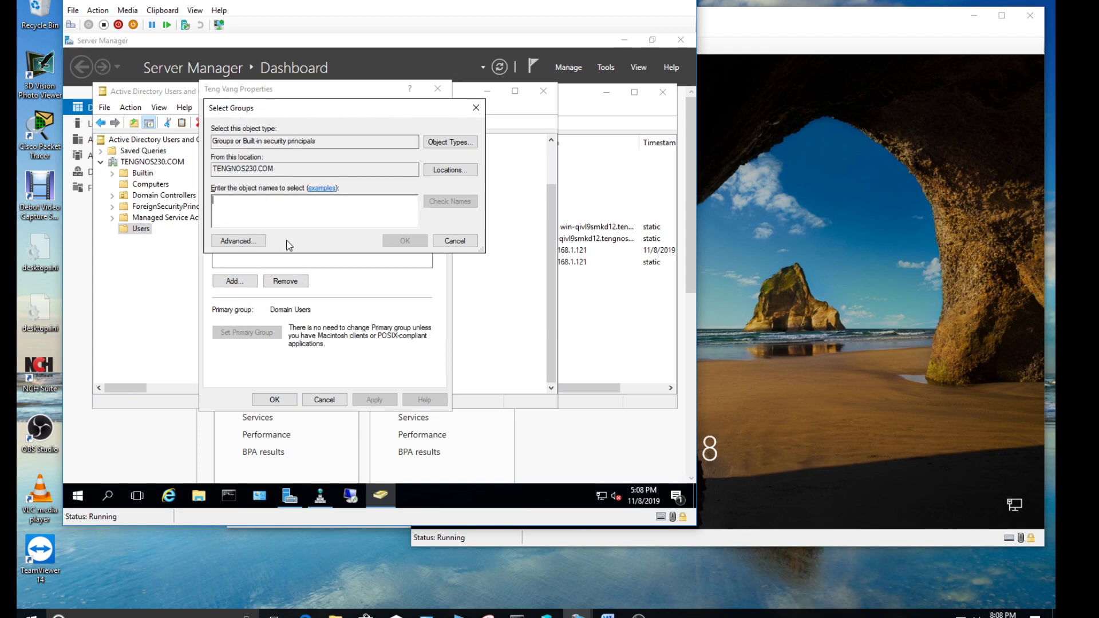
pyautogui.write('administrators')
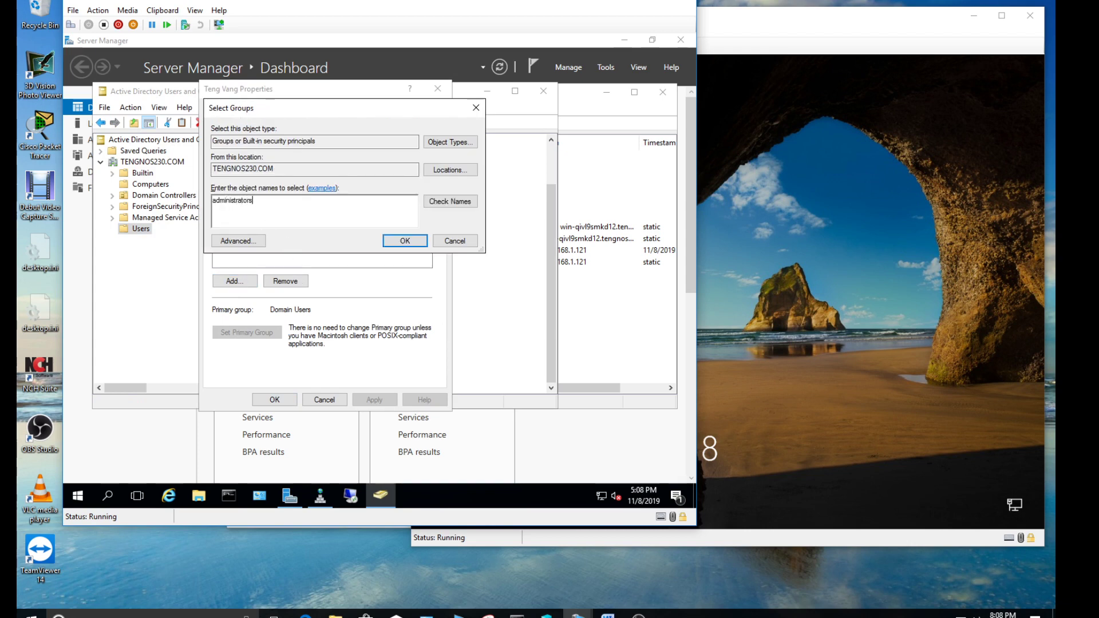
pyautogui.press('Return')
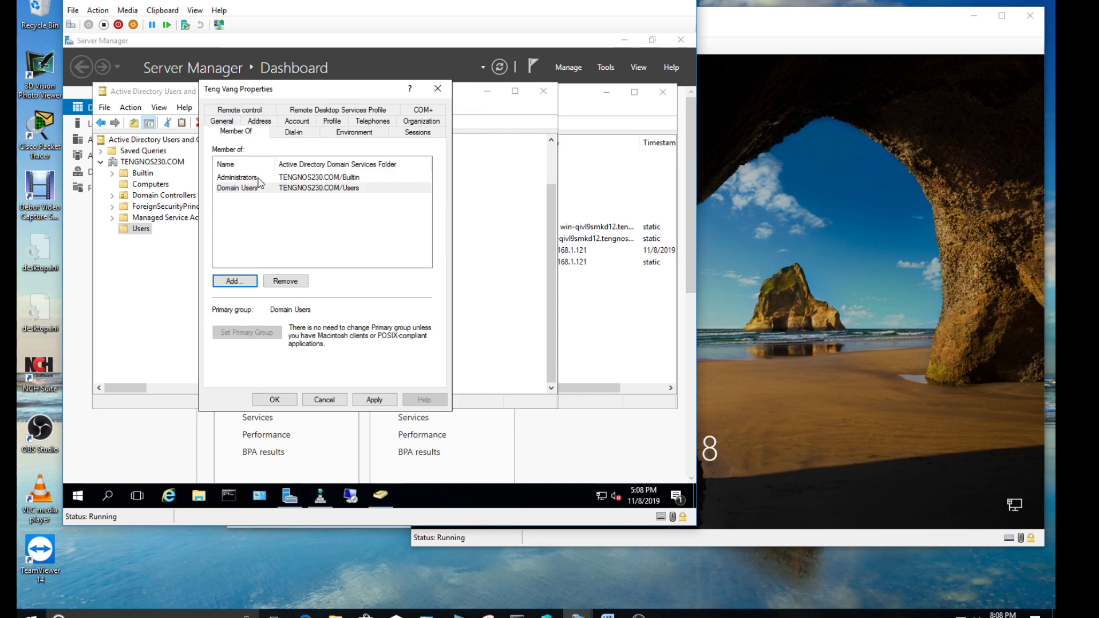
pyautogui.click(374, 399)
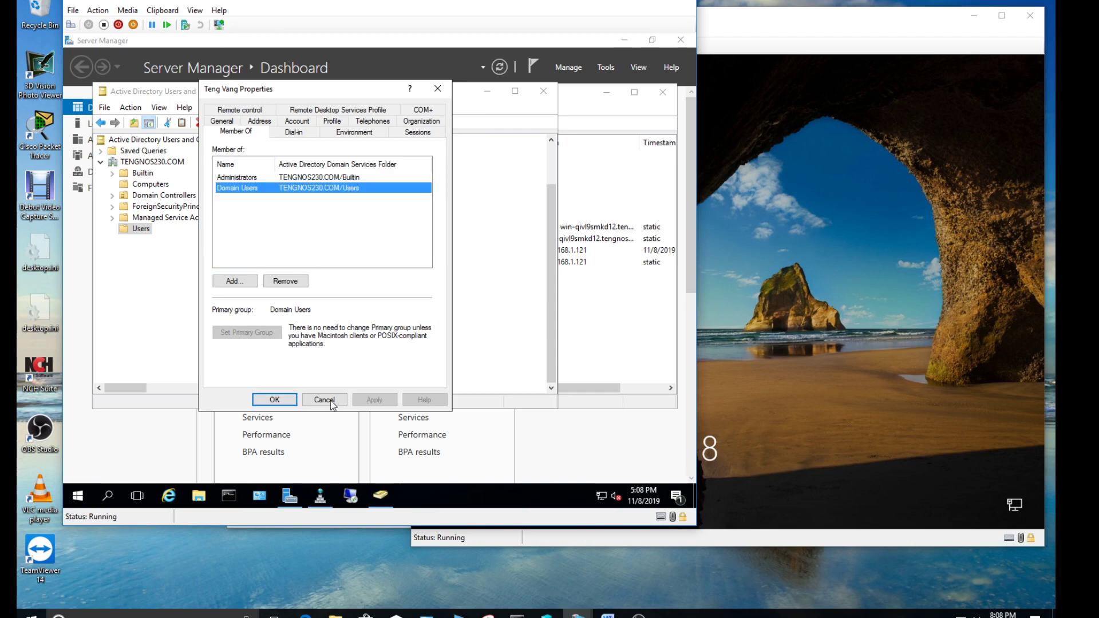
pyautogui.click(274, 400)
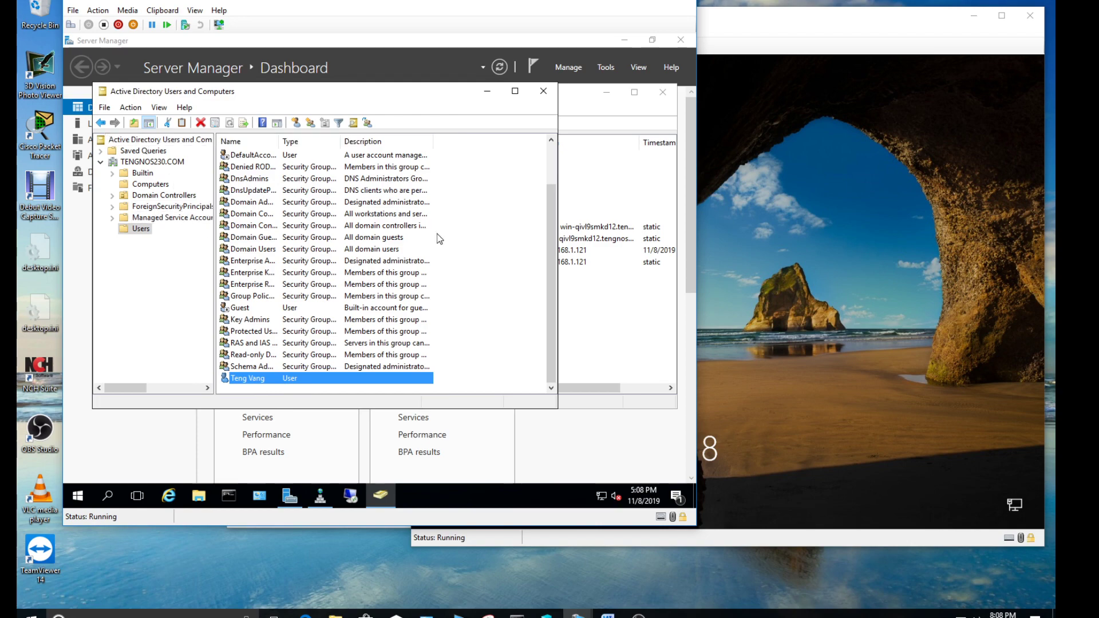
pyautogui.click(778, 242)
# Sign in to Win10_TV via Other user with the new domain account's name and password
pyautogui.click(777, 242)
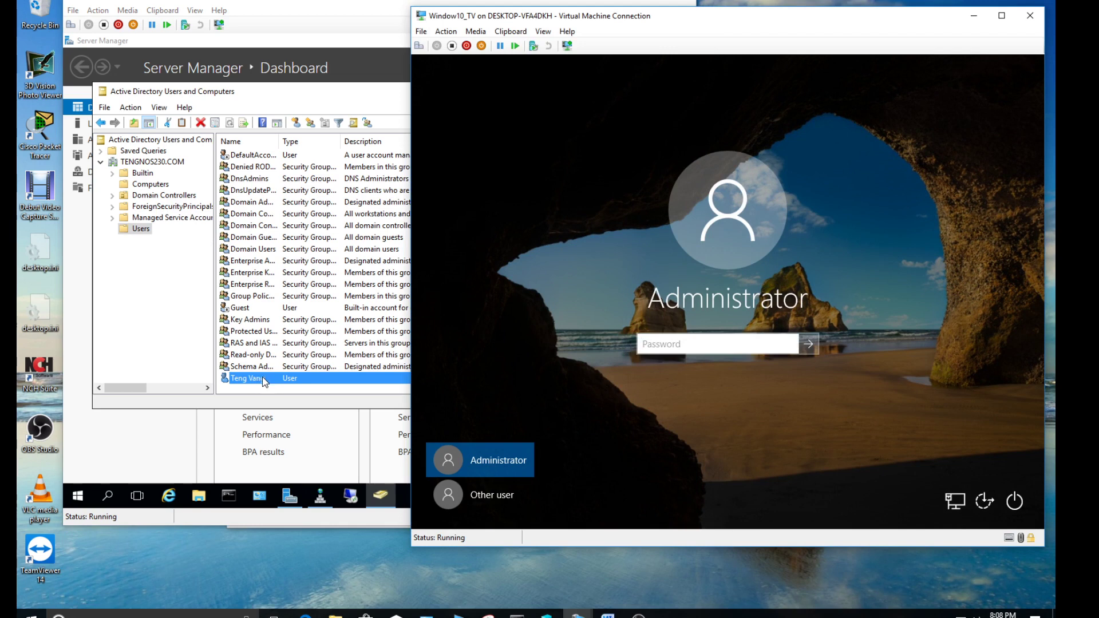
pyautogui.click(499, 492)
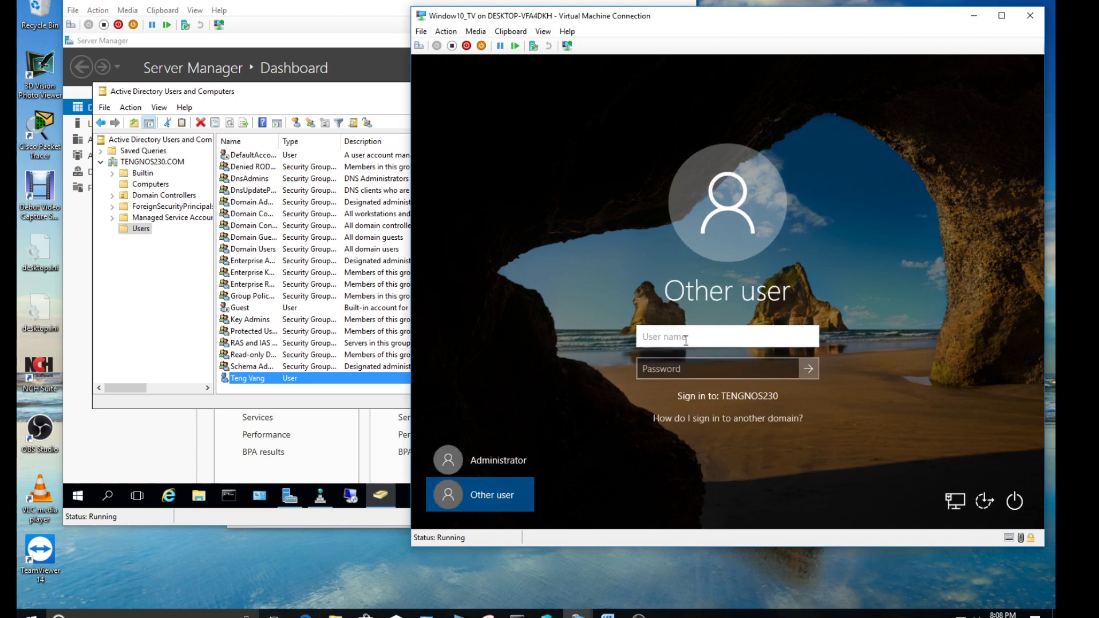
pyautogui.press('Tab')
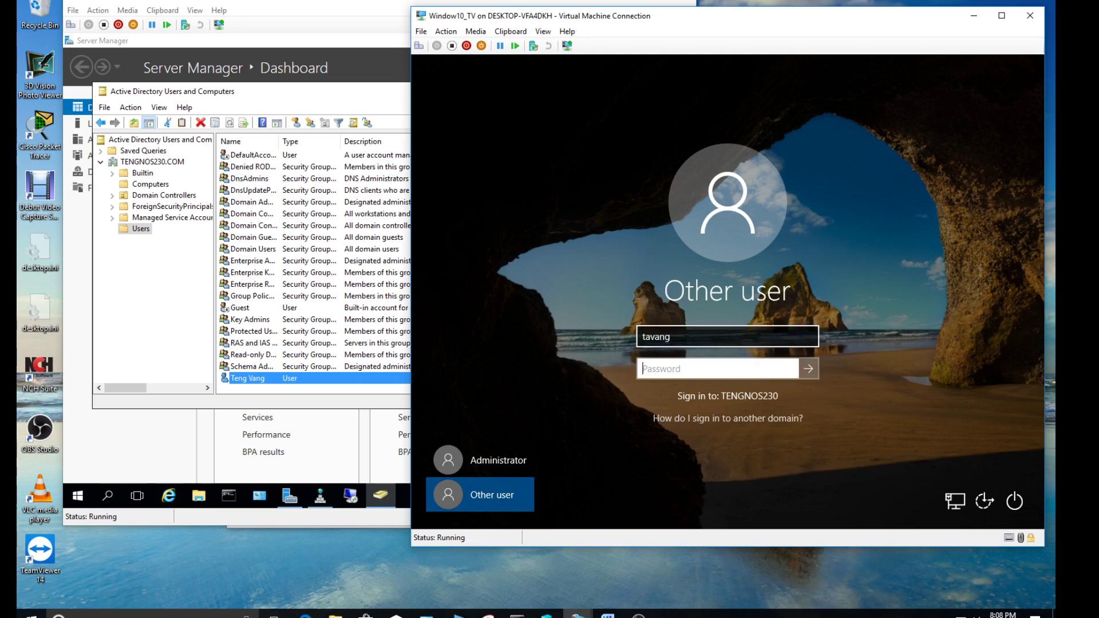
pyautogui.write('P@ssw0r')
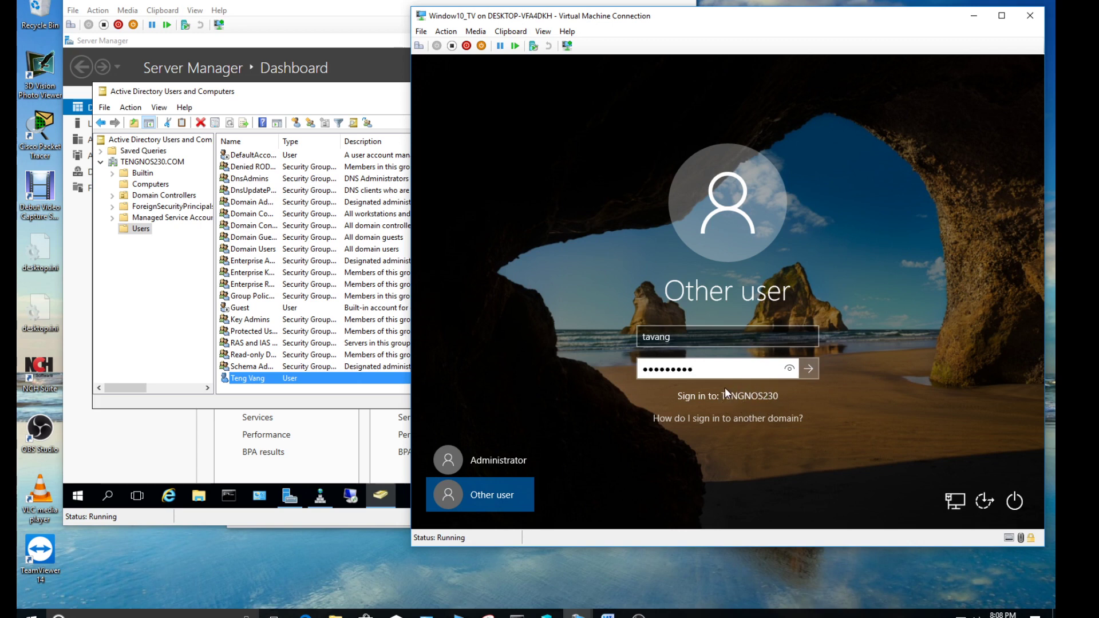
pyautogui.click(809, 368)
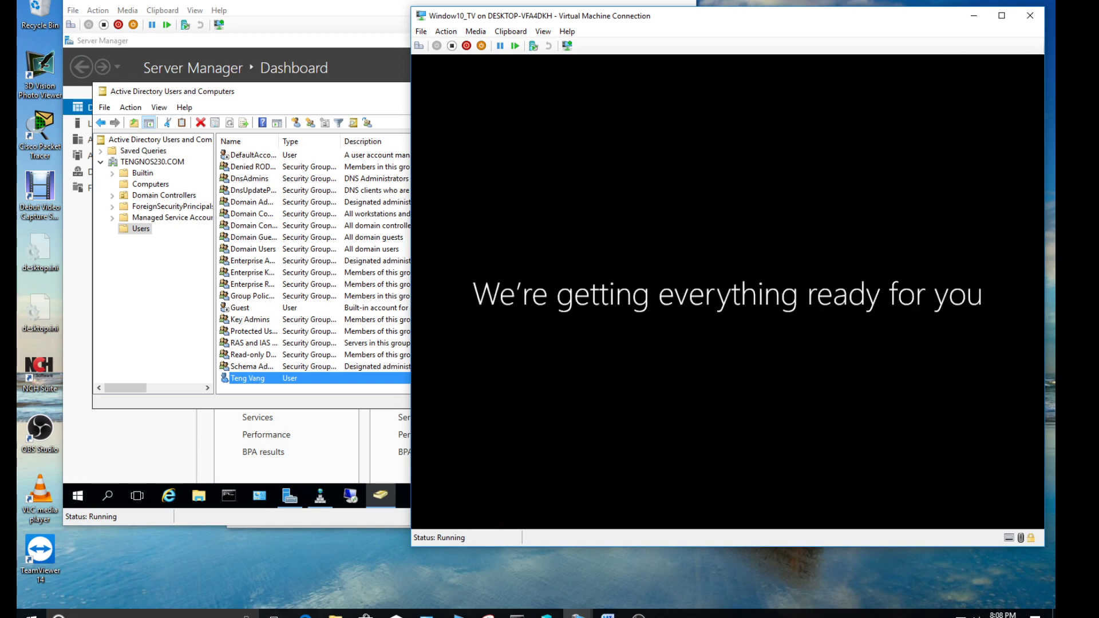
pyautogui.click(152, 257)
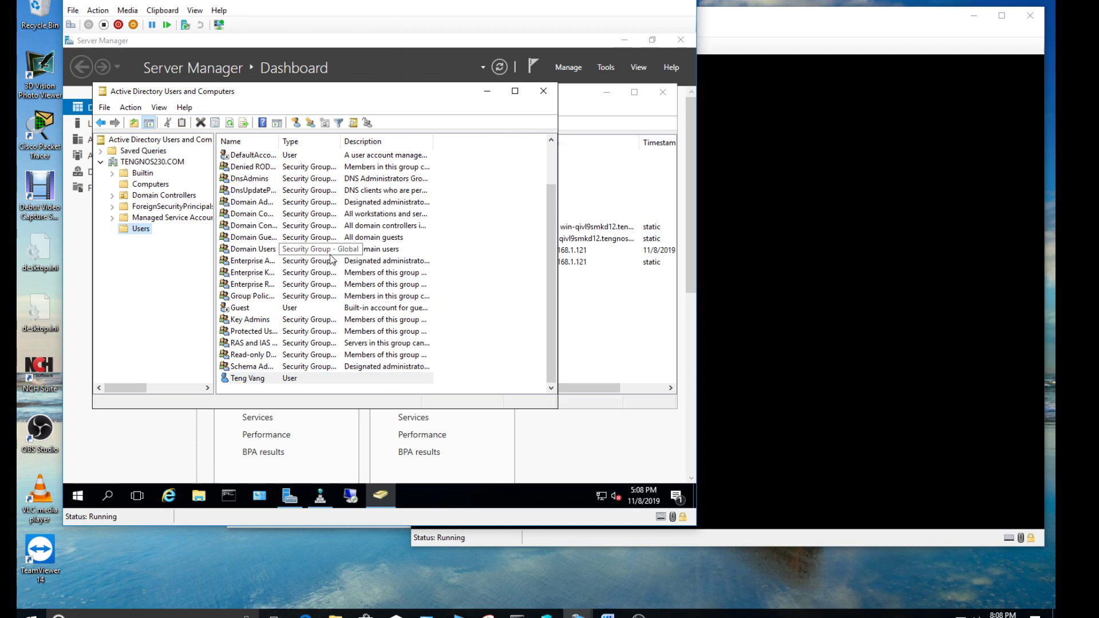
# Toggle between the Users and Computers containers to confirm WIN10_TV is listed, then return to the VM
pyautogui.click(150, 183)
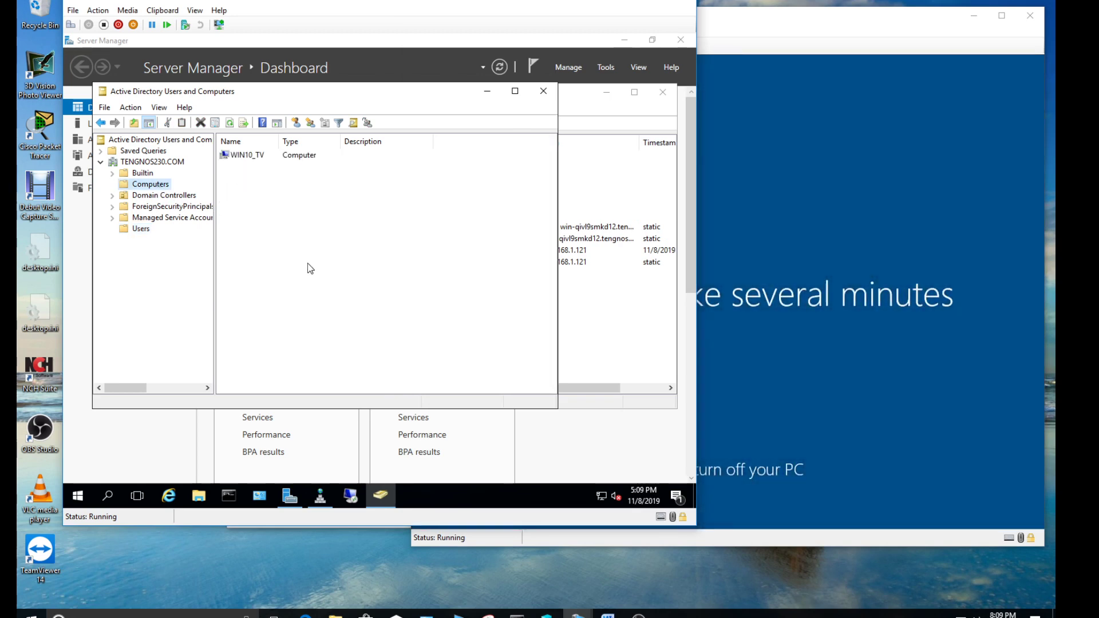
pyautogui.click(144, 229)
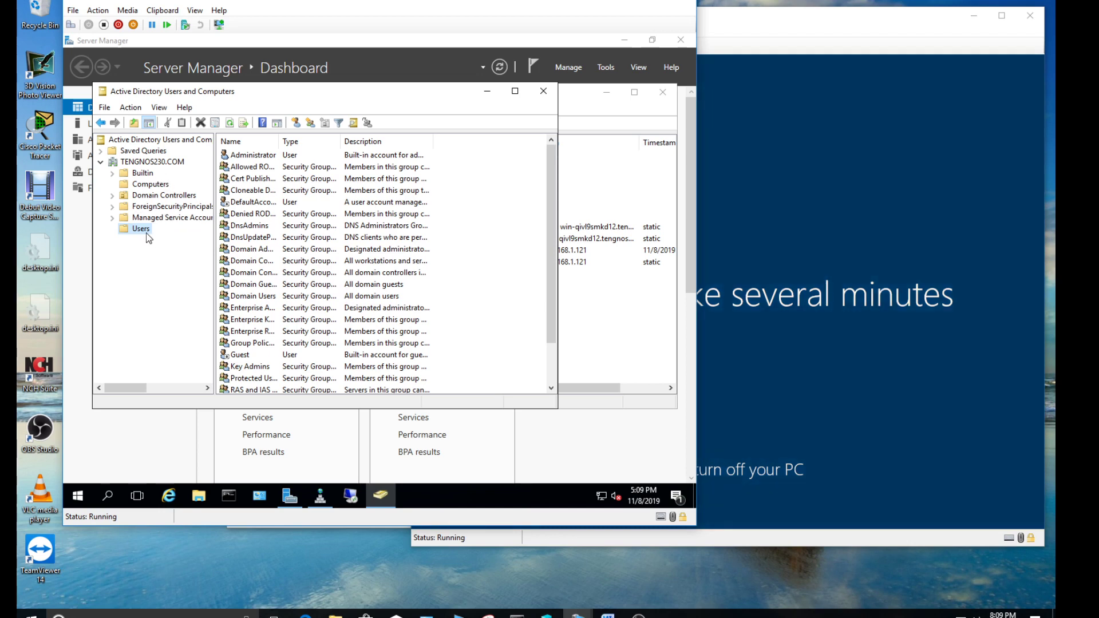
pyautogui.click(142, 185)
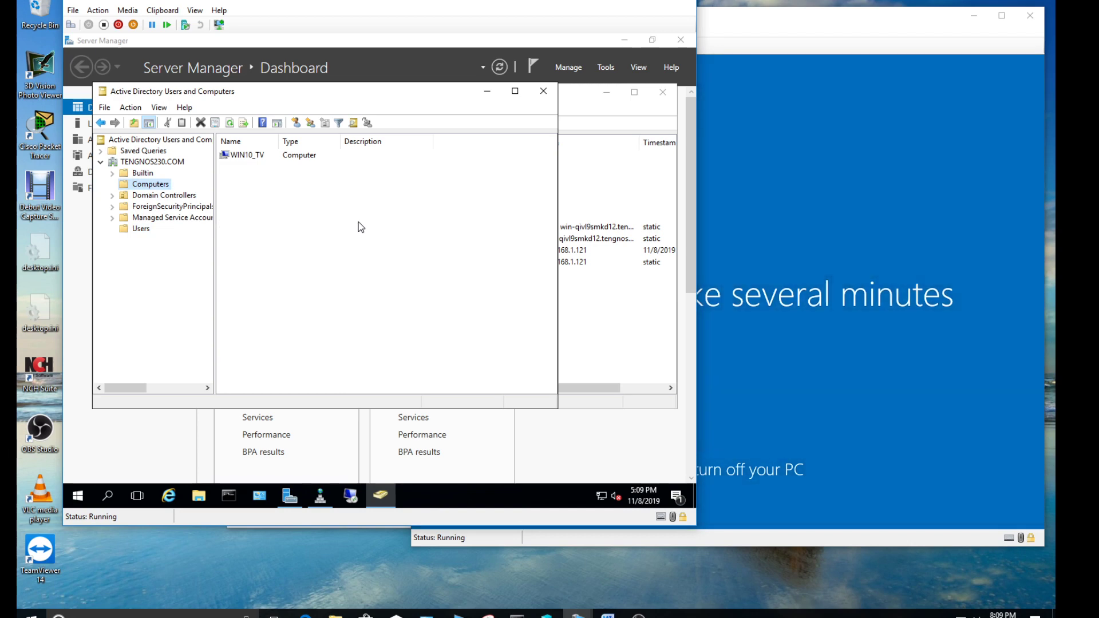
pyautogui.click(141, 228)
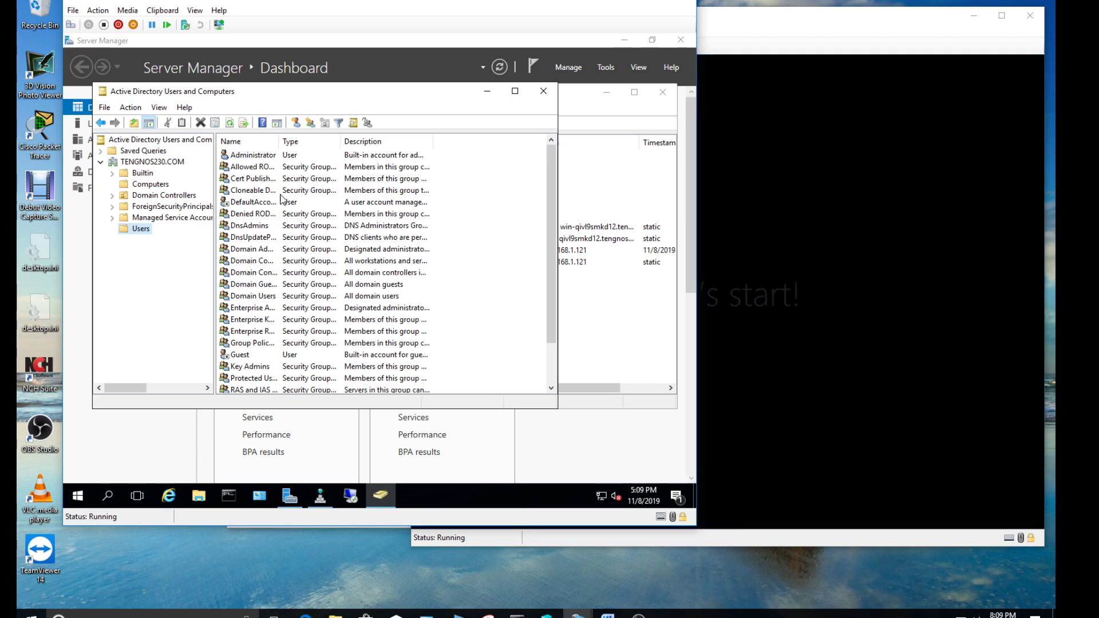
pyautogui.click(153, 185)
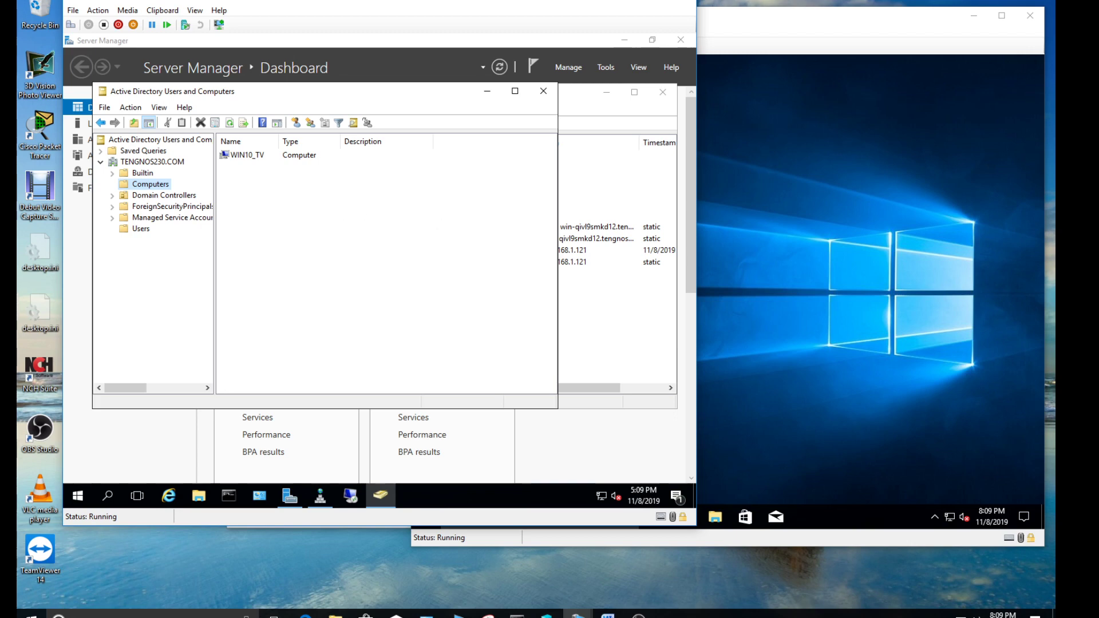
pyautogui.click(918, 196)
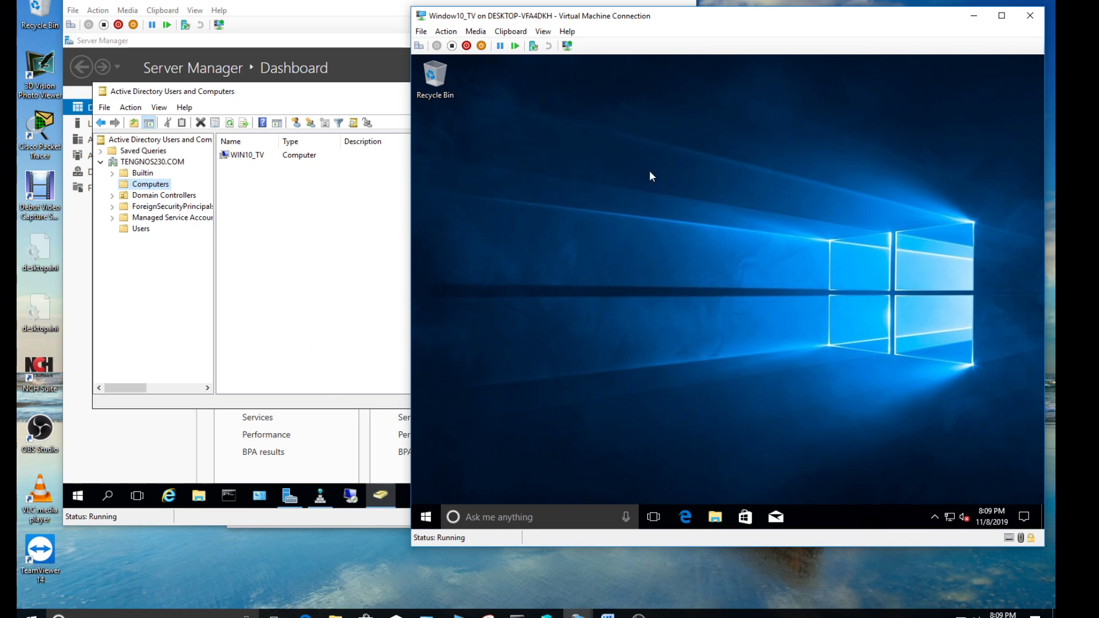
# In DNS Manager, start a New Host in TENGNOS230.COM named Win10_TV with its IP address
pyautogui.click(320, 497)
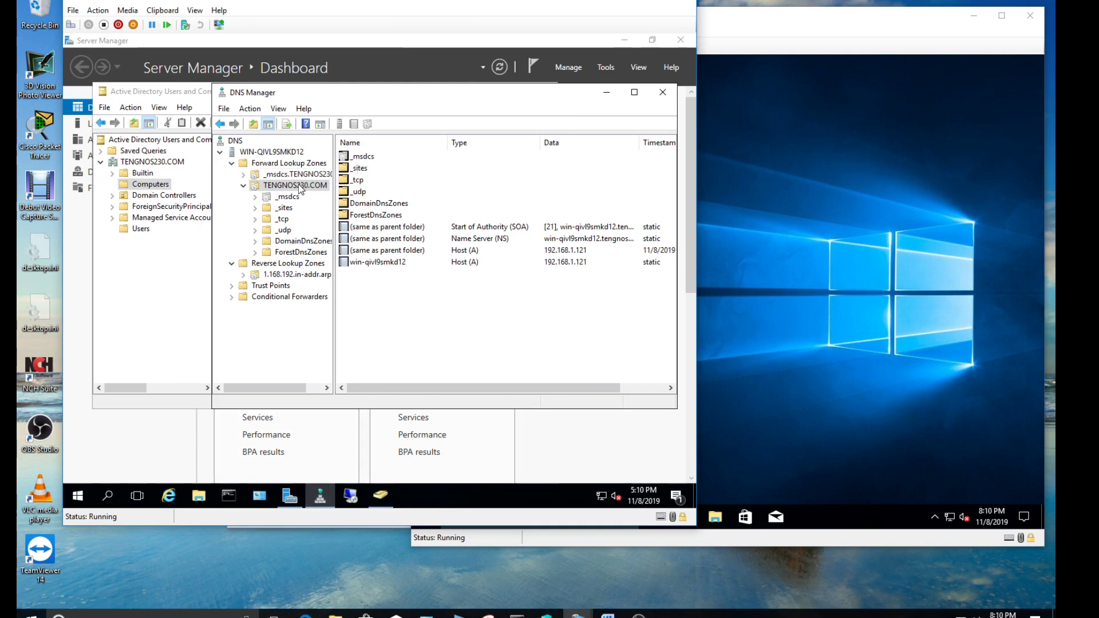
pyautogui.rightClick(300, 189)
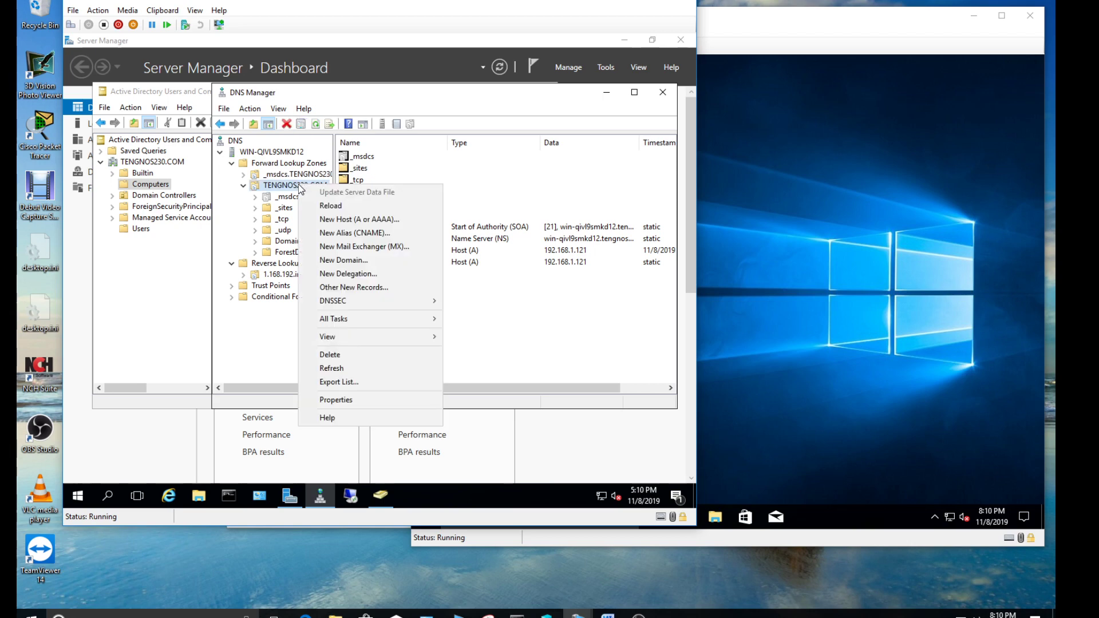
pyautogui.click(344, 220)
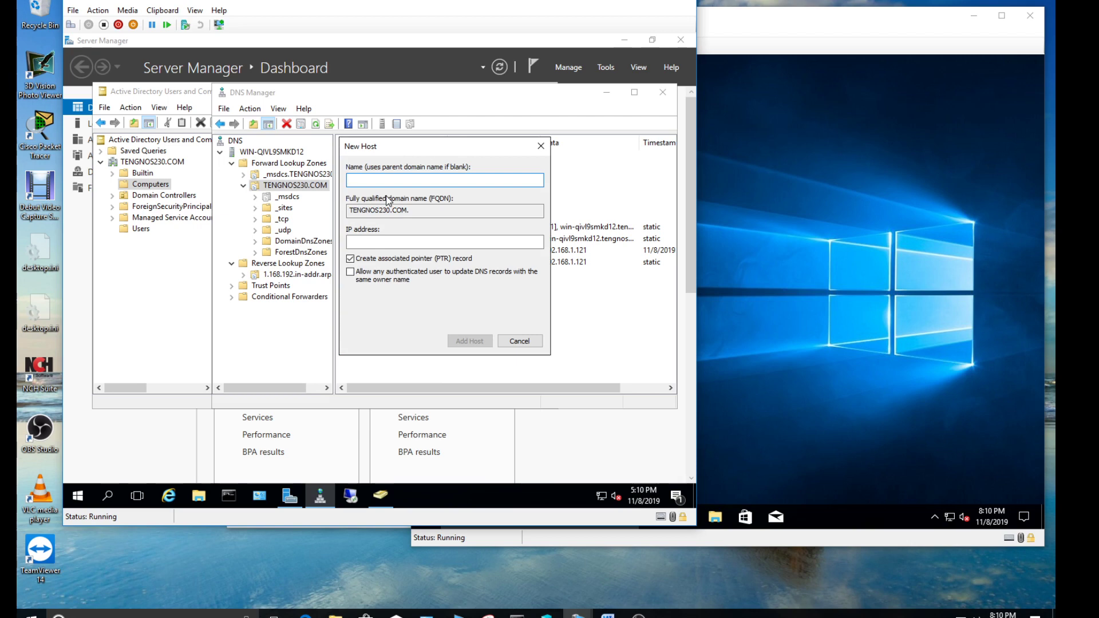
pyautogui.write('Win10_TV')
pyautogui.click(393, 242)
pyautogui.write('192.1')
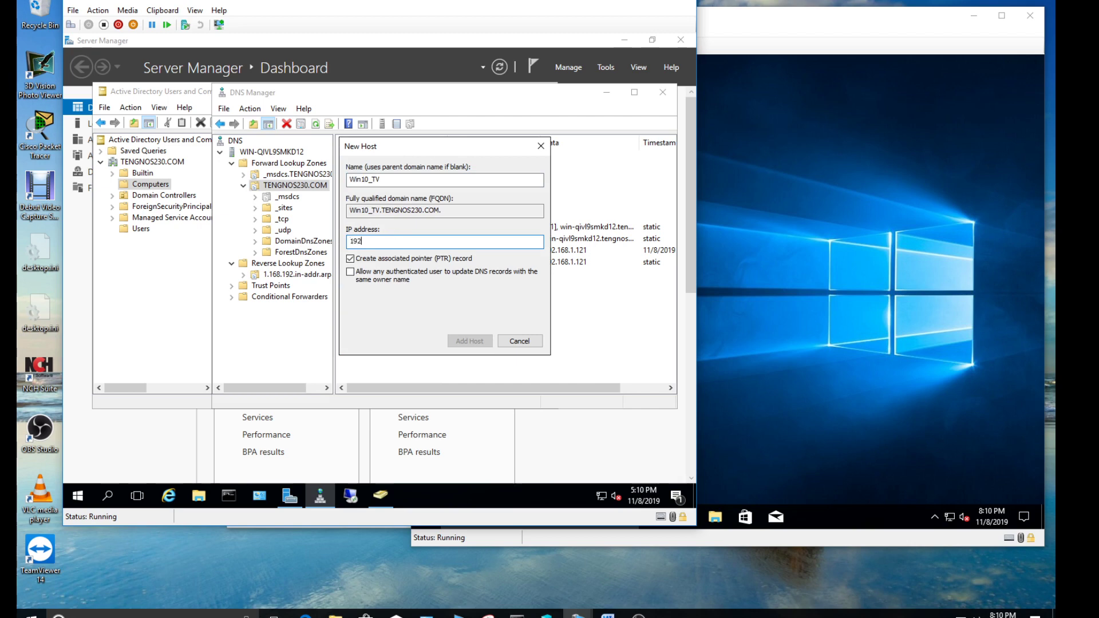
pyautogui.write('68.1.127')
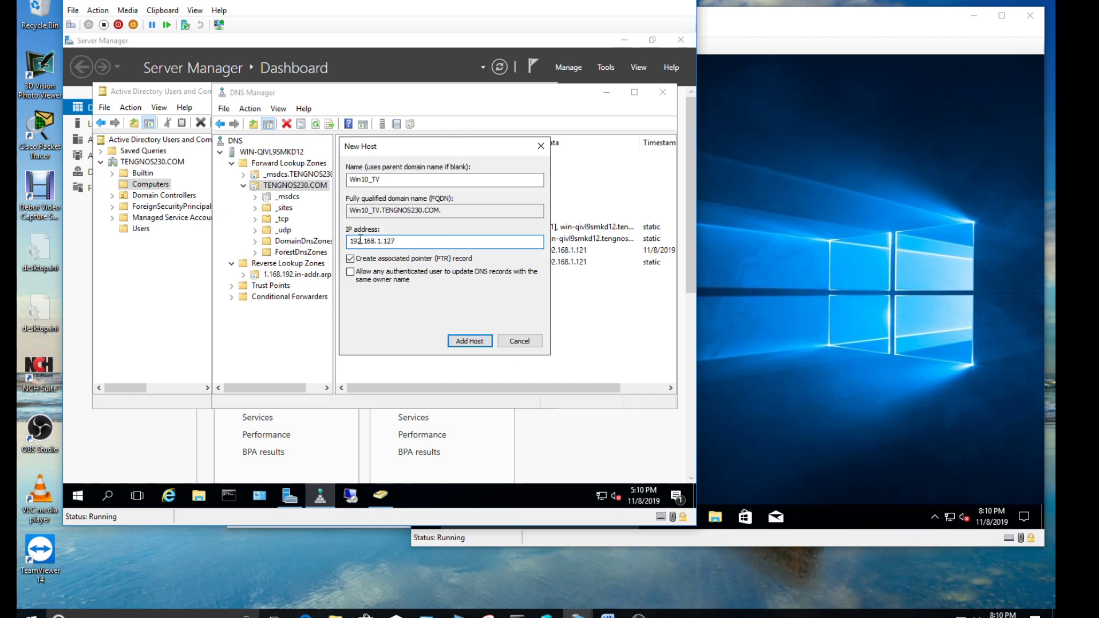
# Keep the PTR record option checked and add the Win10_TV host record at 192.168.1.127
pyautogui.click(834, 220)
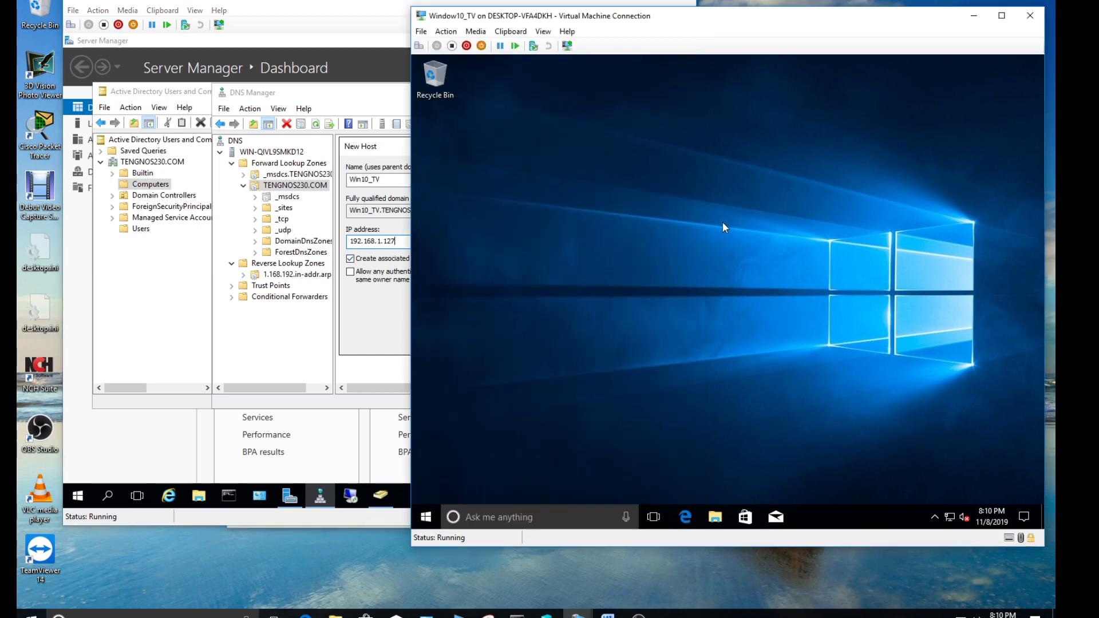
pyautogui.click(383, 321)
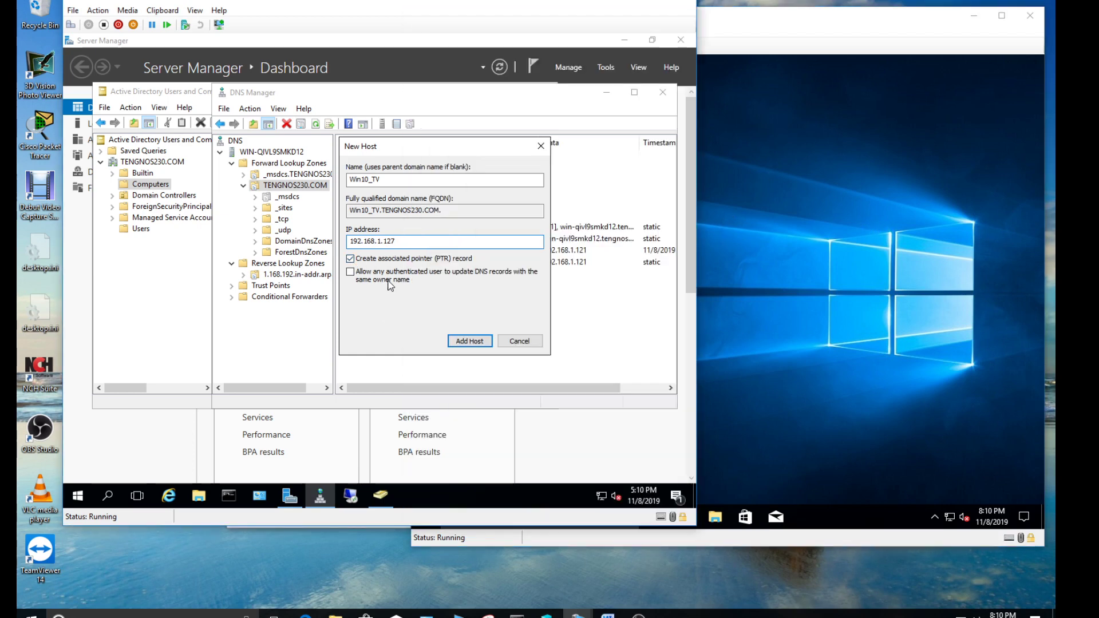
pyautogui.click(360, 260)
pyautogui.click(360, 261)
pyautogui.click(468, 341)
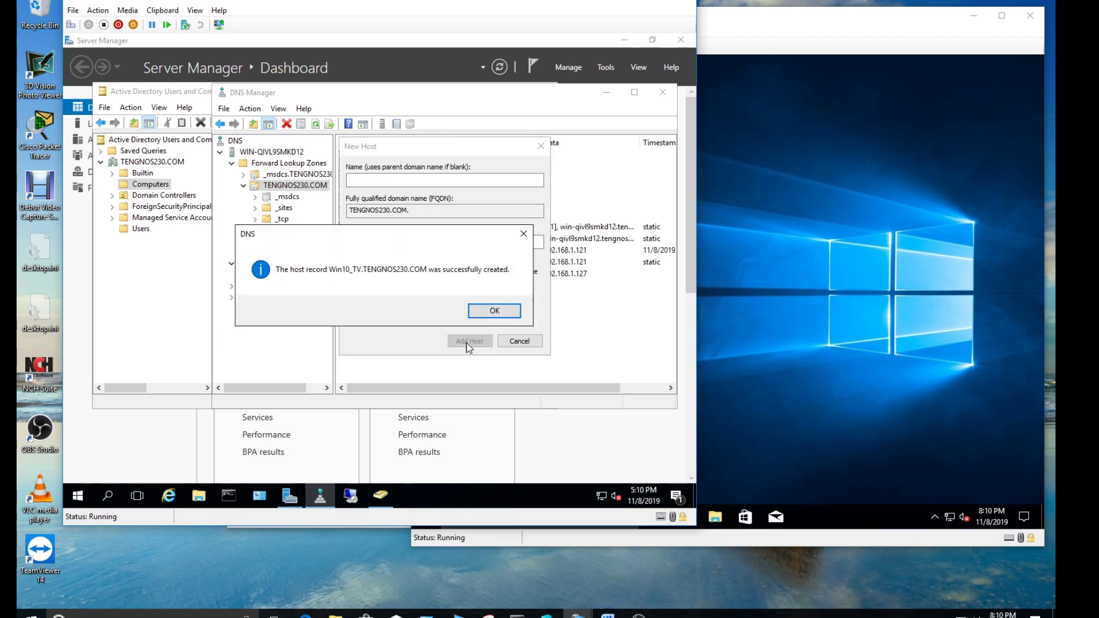
pyautogui.click(492, 309)
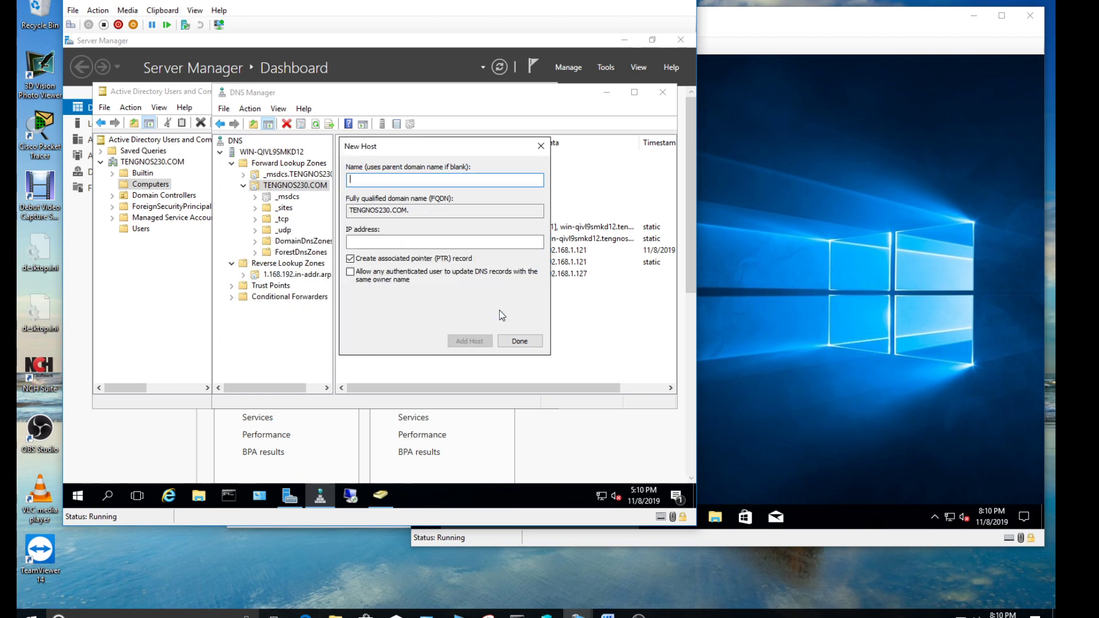
pyautogui.click(530, 340)
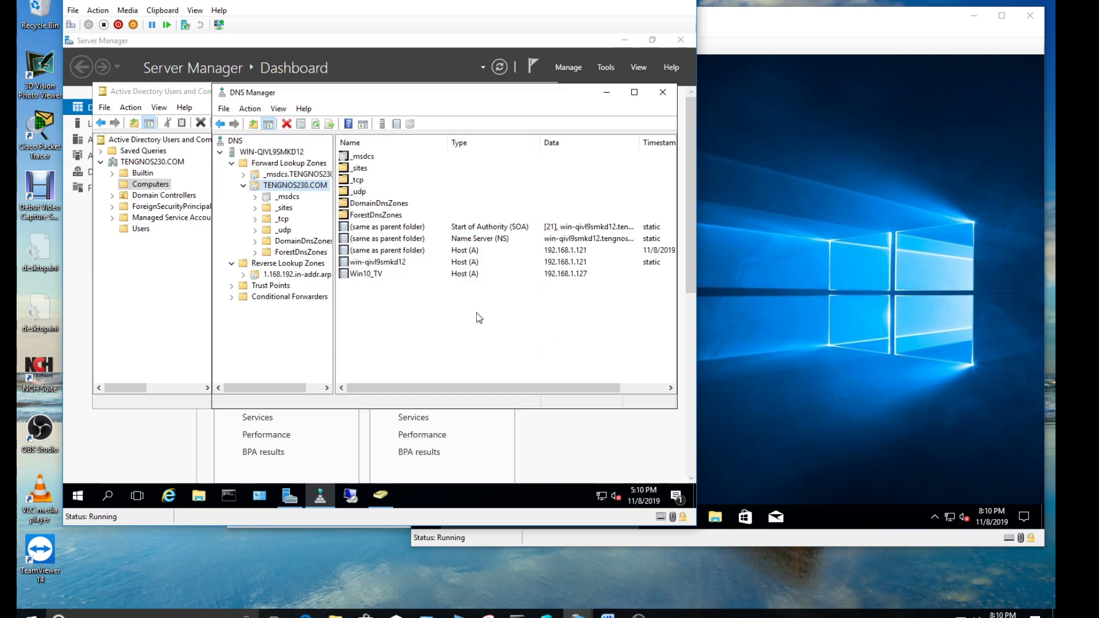
# Run nslookup win10_tv in an administrator Command Prompt
pyautogui.click(234, 494)
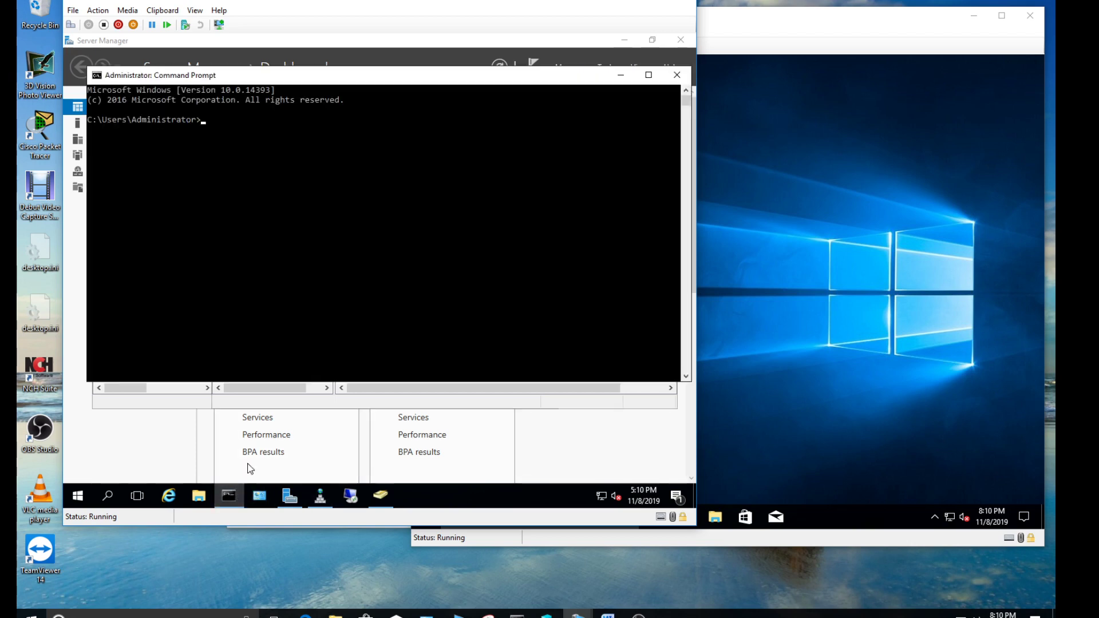
pyautogui.write('nslookup win10_tv')
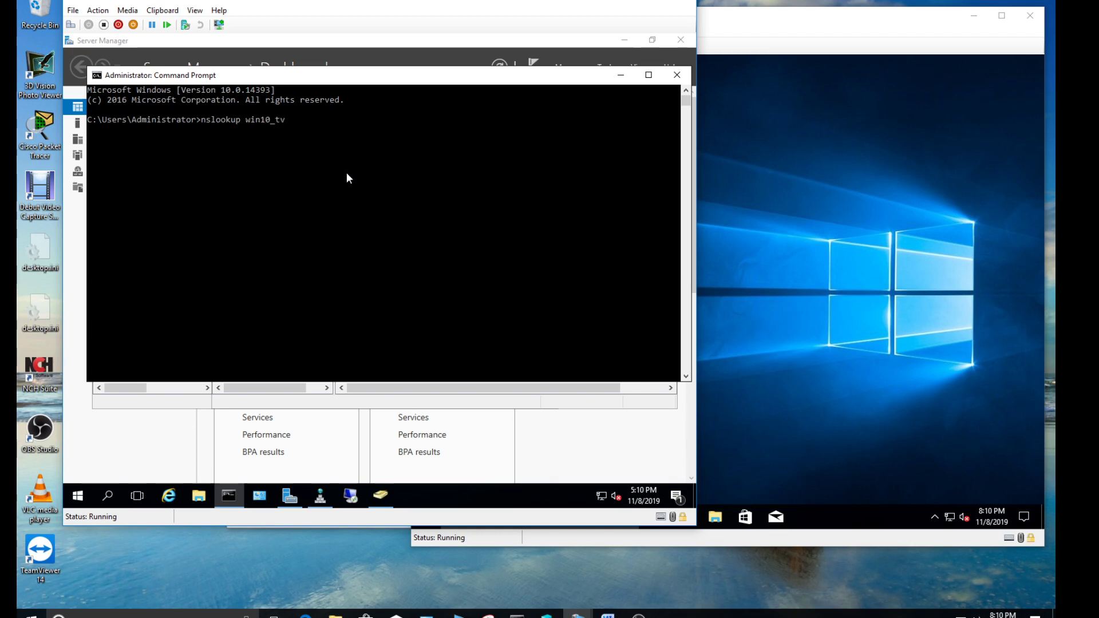
pyautogui.press('Return')
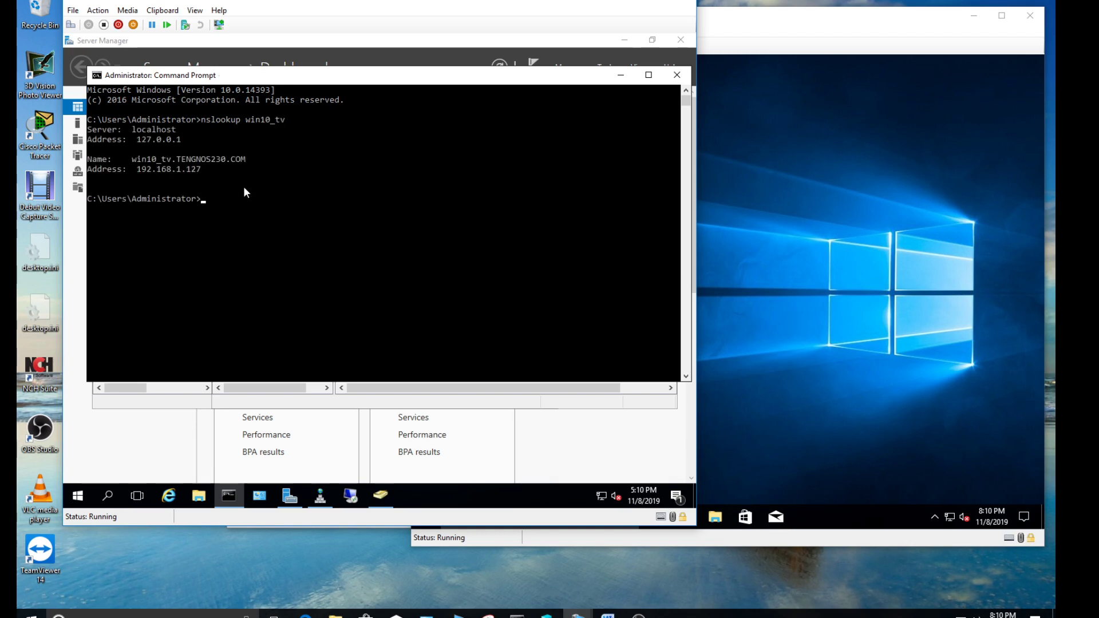
# Highlight the resolved name win10_tv.TENGNOS230.COM and address 192.168.1.127, then close the console
pyautogui.moveTo(138, 169); pyautogui.dragTo(160, 169)
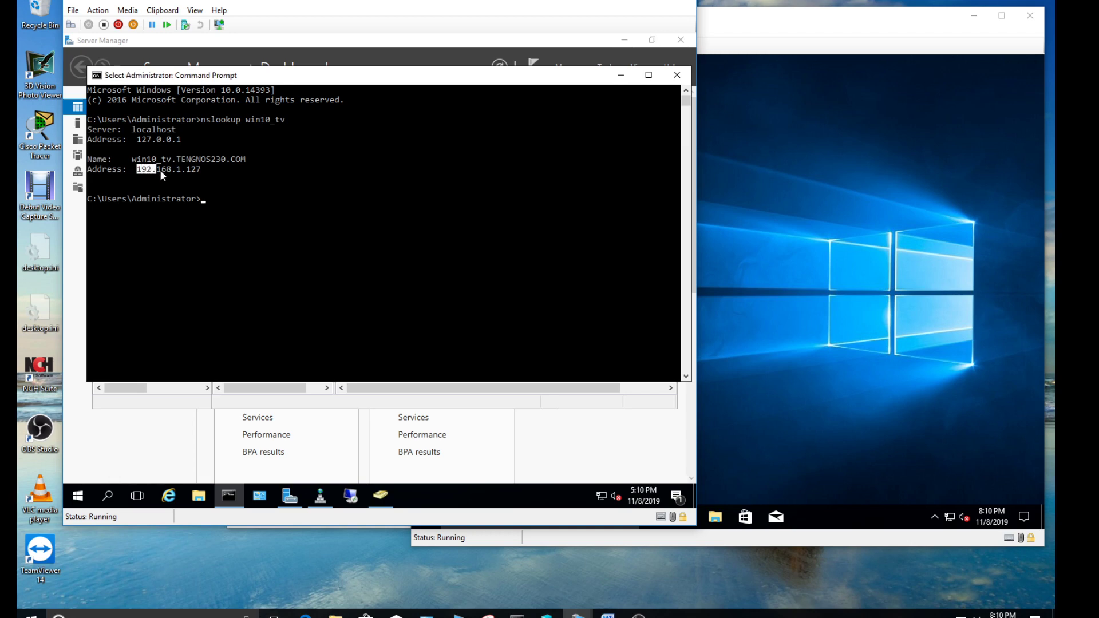
pyautogui.click(200, 172)
pyautogui.moveTo(172, 159); pyautogui.dragTo(139, 163)
pyautogui.moveTo(164, 162); pyautogui.dragTo(169, 162)
pyautogui.click(201, 170)
pyautogui.moveTo(174, 161); pyautogui.dragTo(136, 165)
pyautogui.click(136, 164)
pyautogui.click(215, 175)
pyautogui.moveTo(136, 168); pyautogui.dragTo(155, 172)
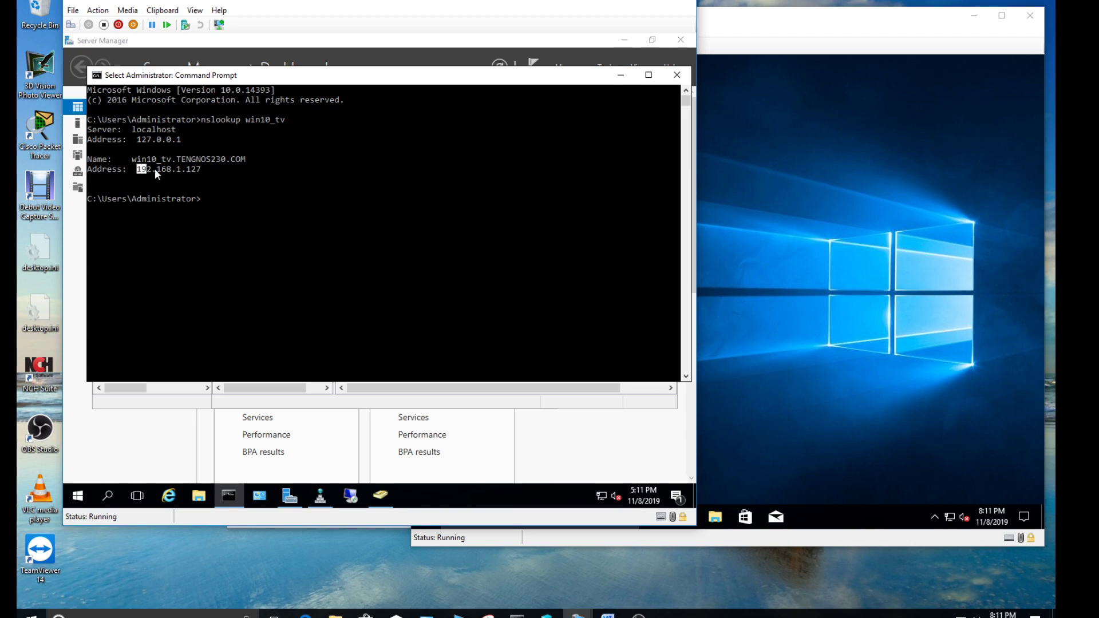
pyautogui.click(242, 199)
pyautogui.click(668, 79)
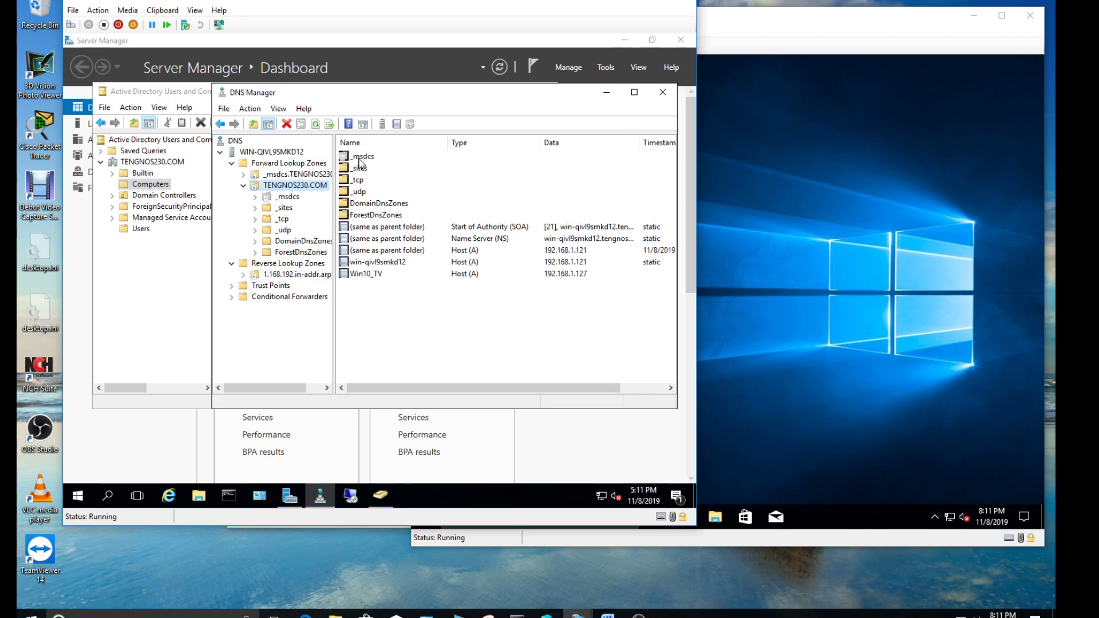
# Sign the current user out of the Win10_TV virtual machine
pyautogui.click(764, 380)
pyautogui.click(424, 516)
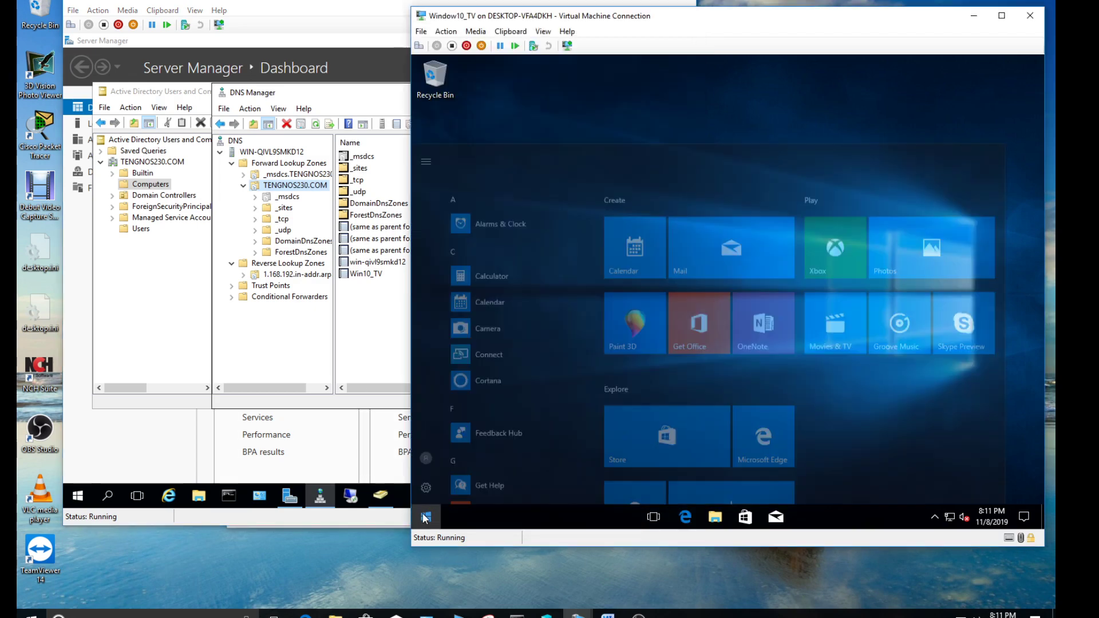
pyautogui.click(425, 430)
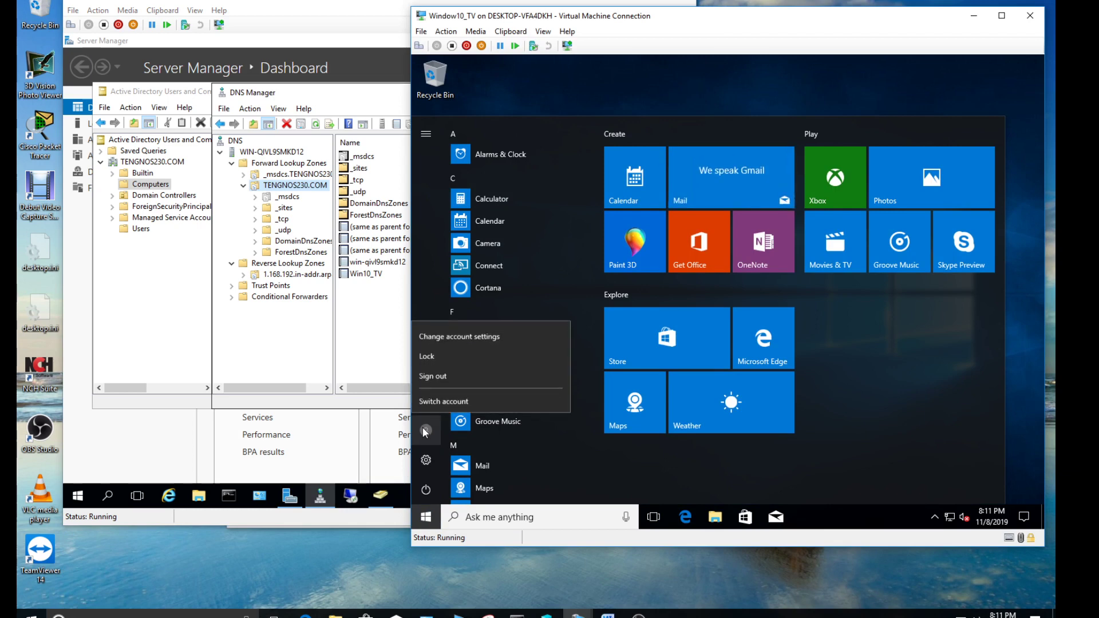
pyautogui.click(441, 375)
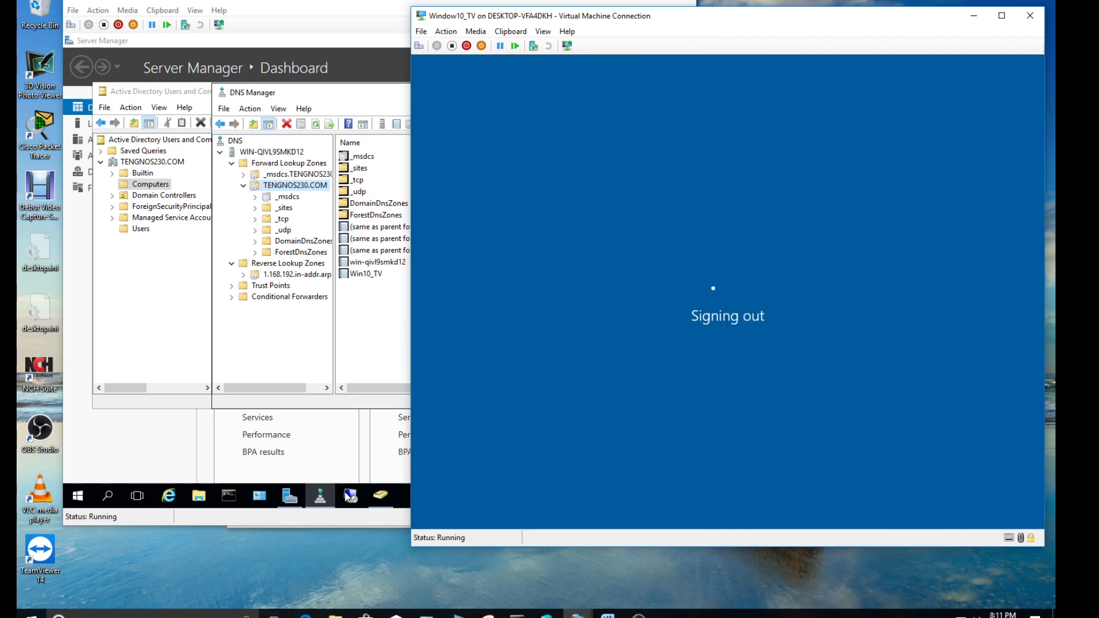
# Connect to Win10_TV with Remote Desktop Connection and sign in with the Administrator password
pyautogui.click(351, 498)
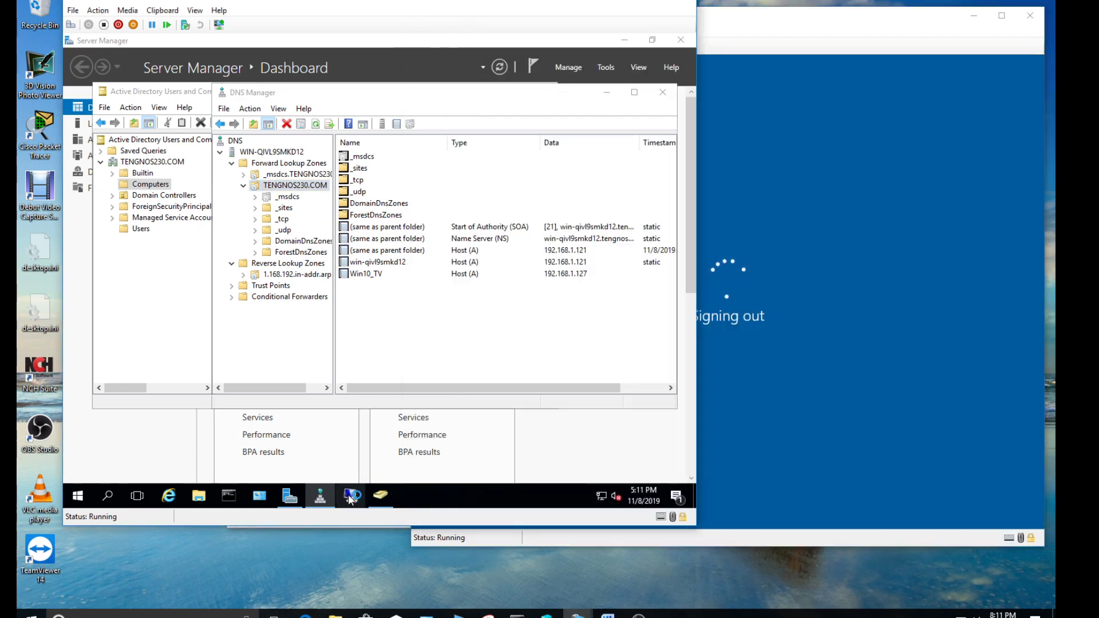
pyautogui.click(350, 498)
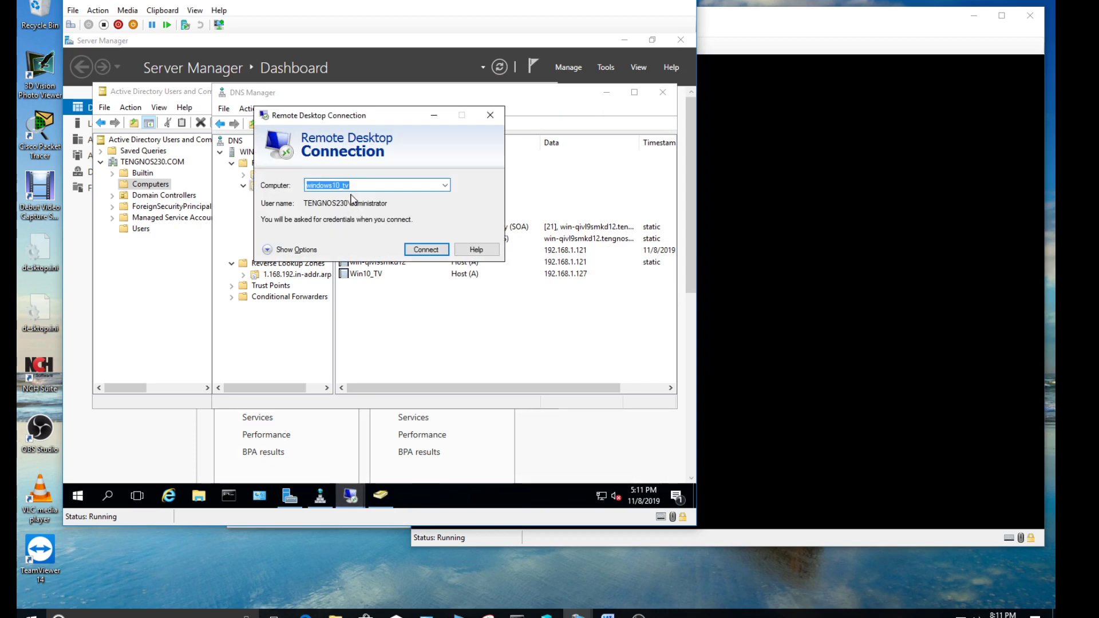
pyautogui.write('Wind')
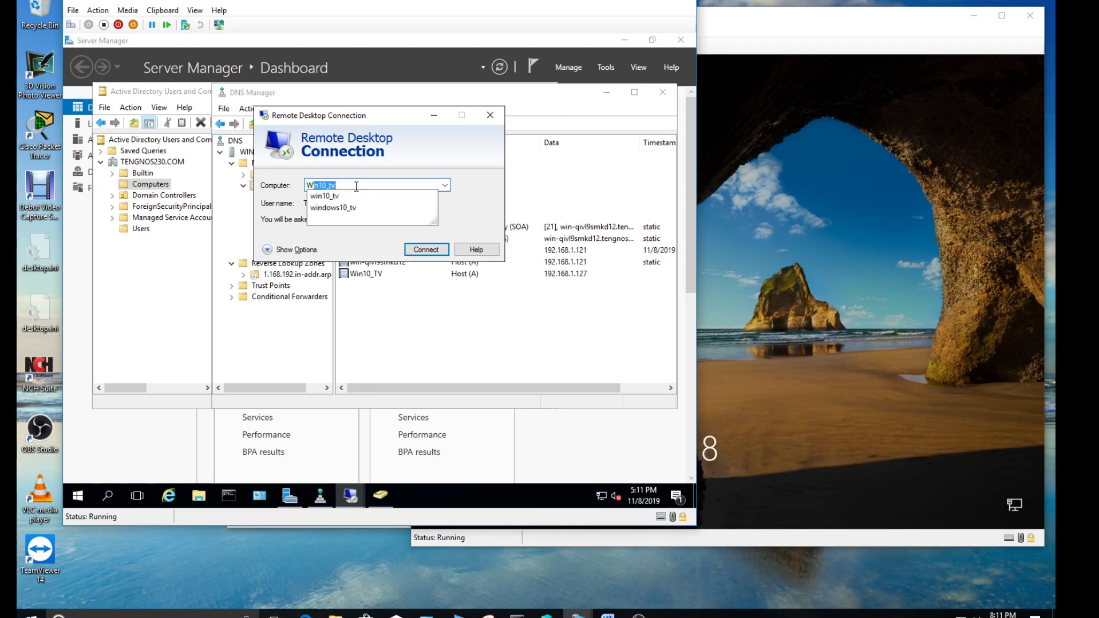
pyautogui.press('BackSpace')
pyautogui.press('BackSpace')
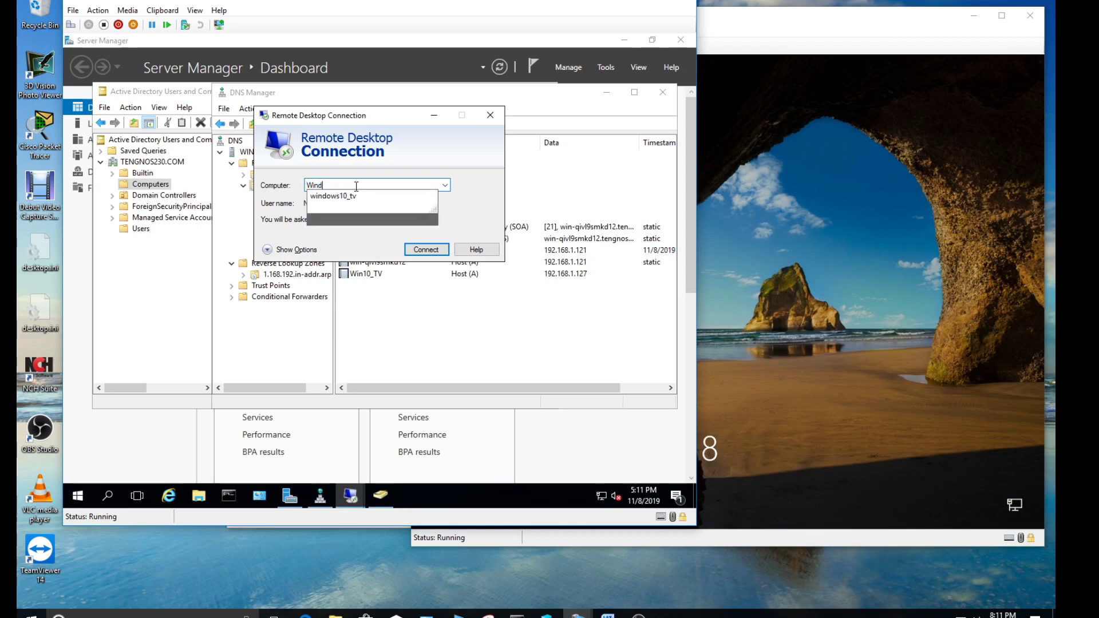
pyautogui.write('10')
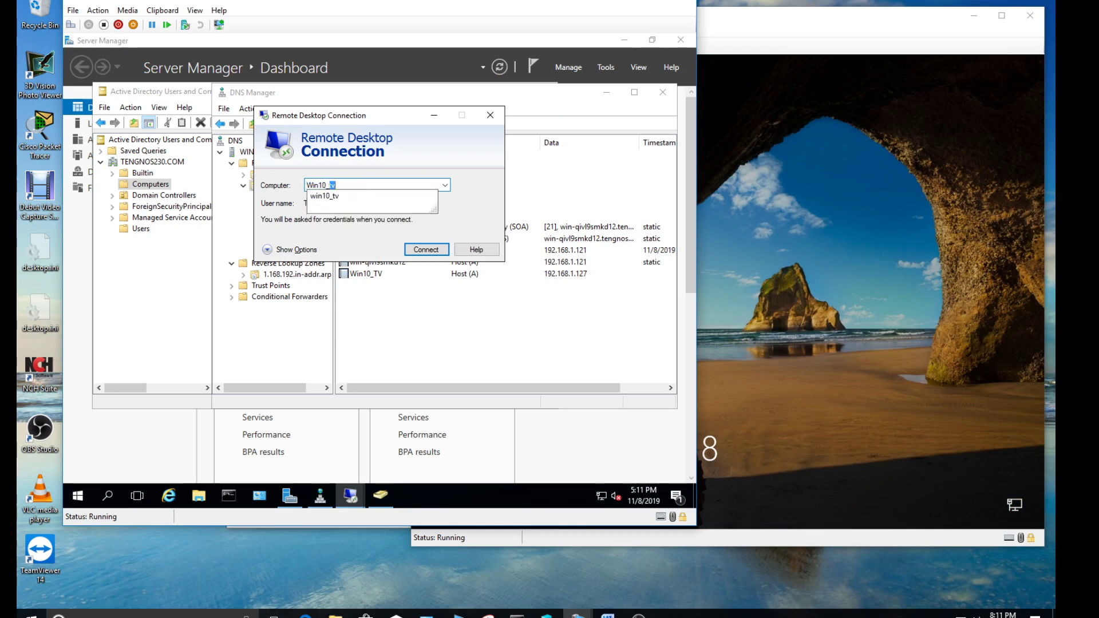
pyautogui.write('TV')
pyautogui.press('Return')
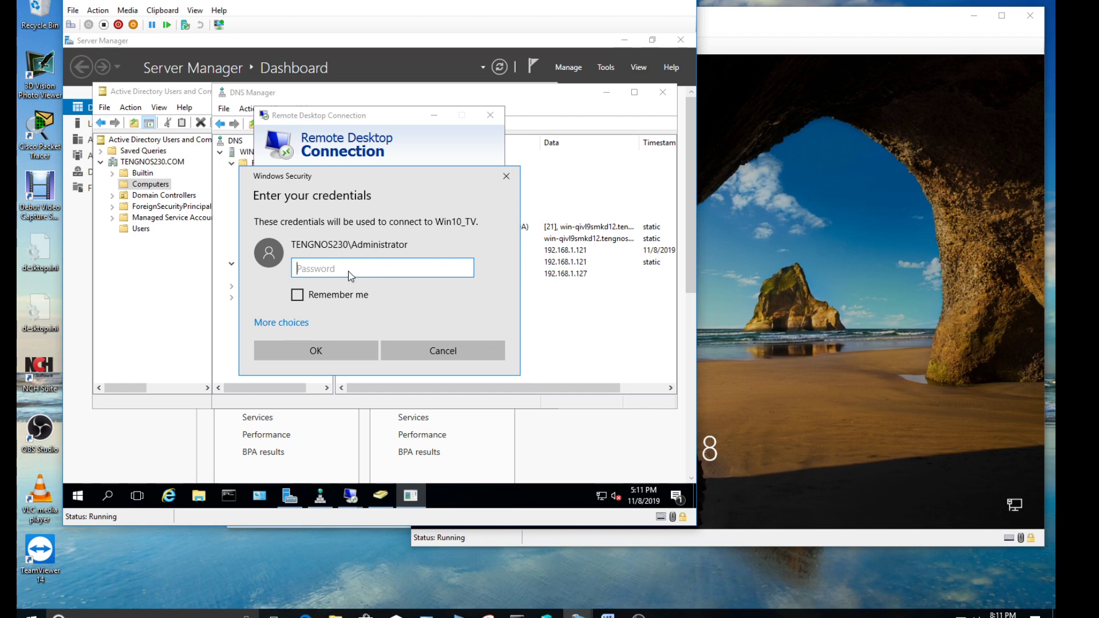
pyautogui.write('••••••••••')
pyautogui.press('Return')
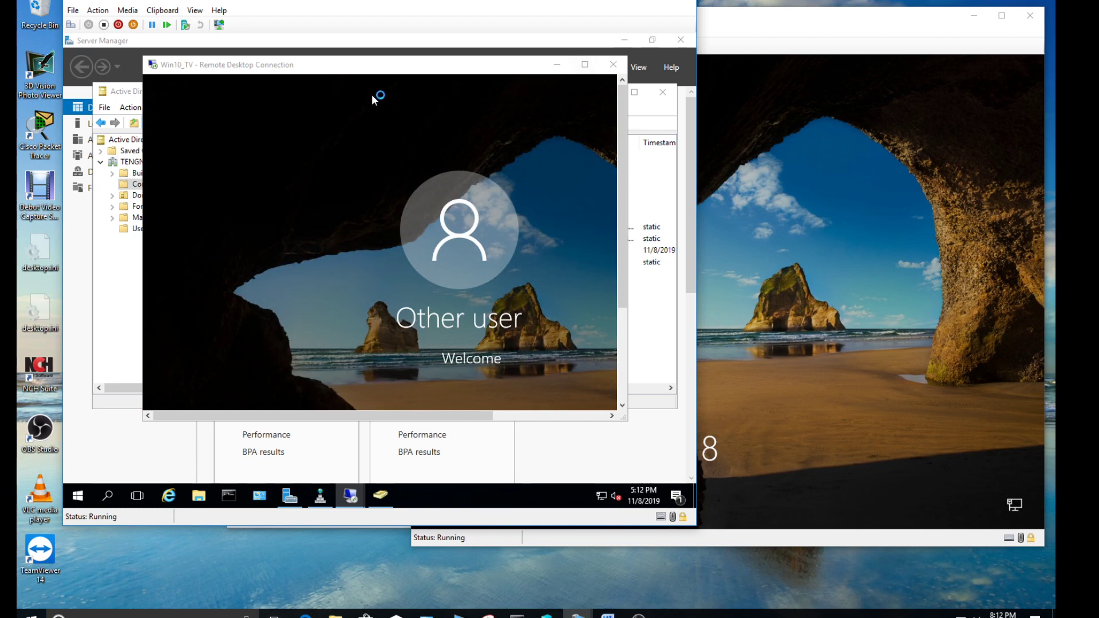
# Bring the Win10_TV Remote Desktop window to the front and reposition it once the desktop loads
pyautogui.click(349, 71)
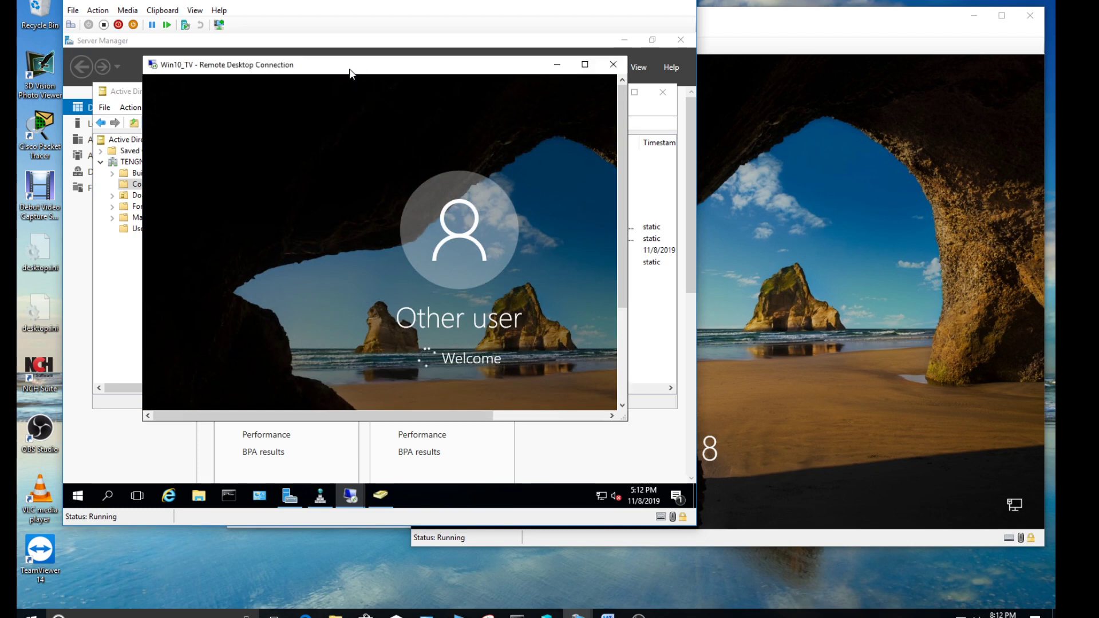
pyautogui.moveTo(350, 71); pyautogui.dragTo(389, 79)
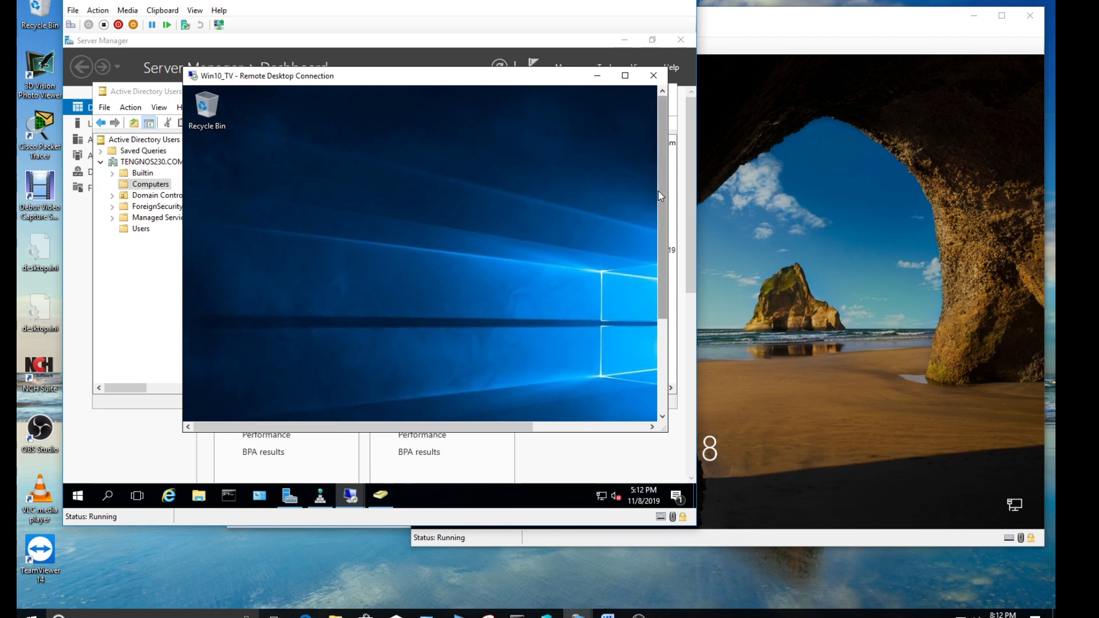
pyautogui.moveTo(662, 206); pyautogui.dragTo(655, 298)
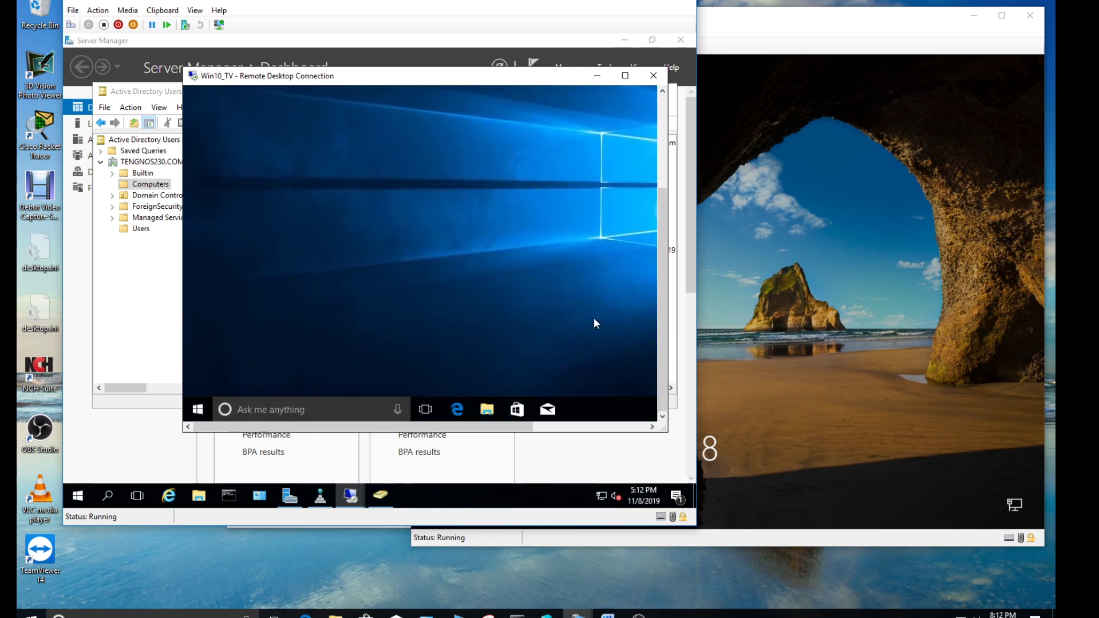
# Sign out of the Win10_TV remote session from the remote Start menu's account options
pyautogui.click(198, 409)
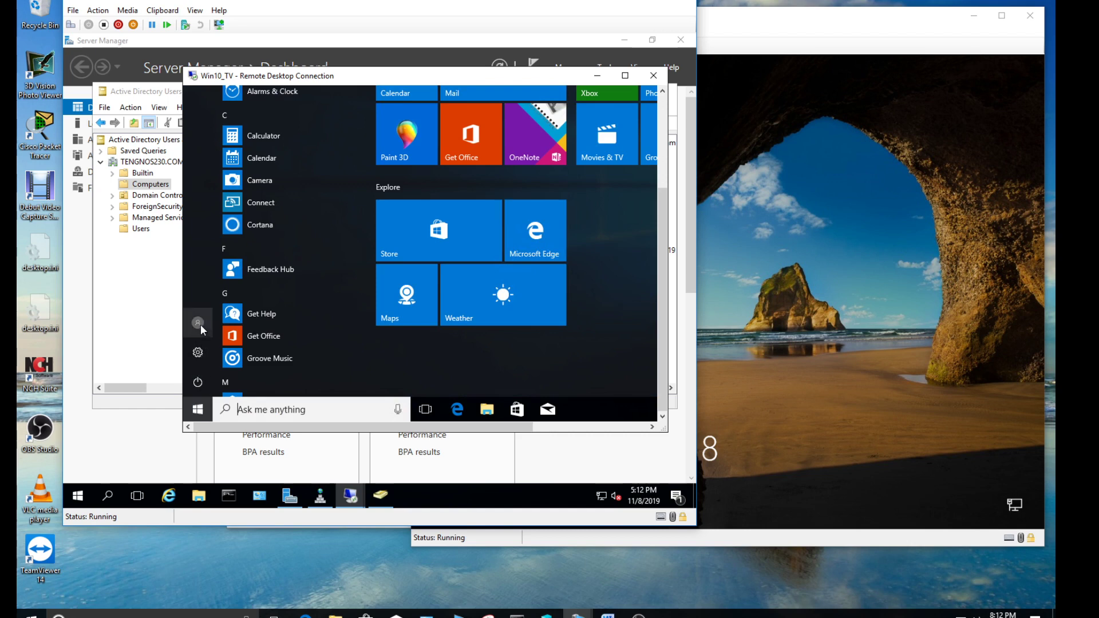
pyautogui.click(199, 324)
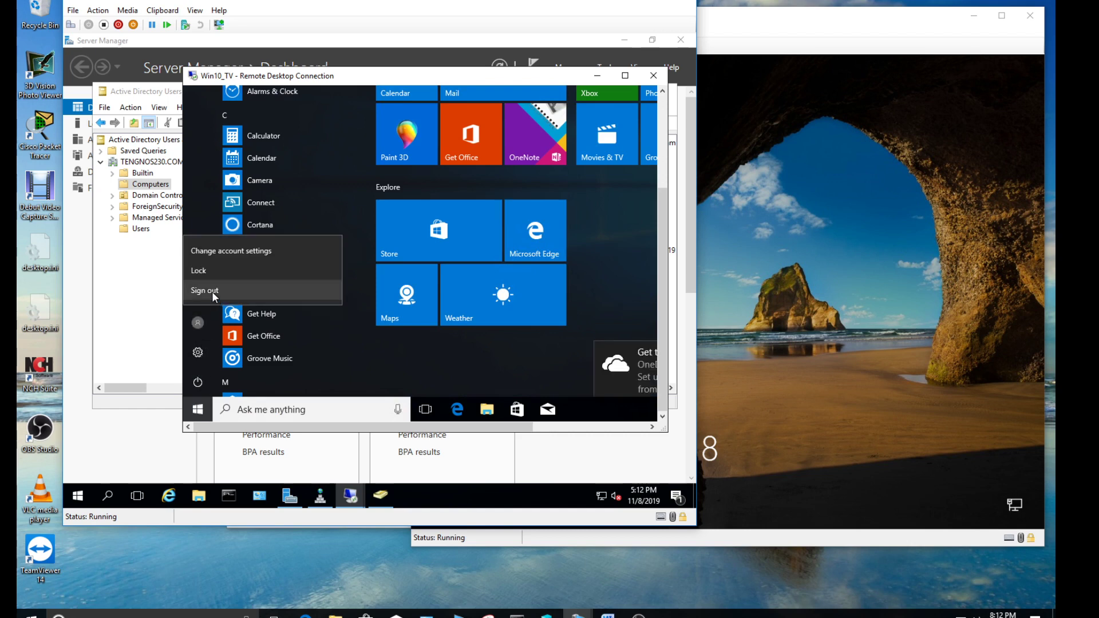
pyautogui.click(197, 409)
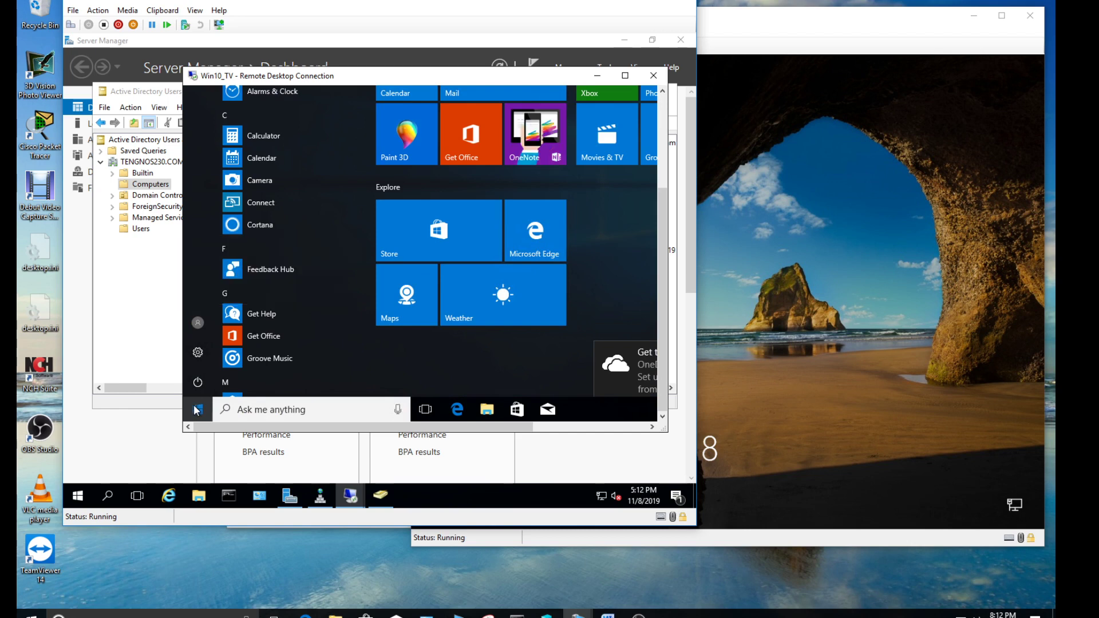
pyautogui.click(197, 409)
pyautogui.click(197, 409)
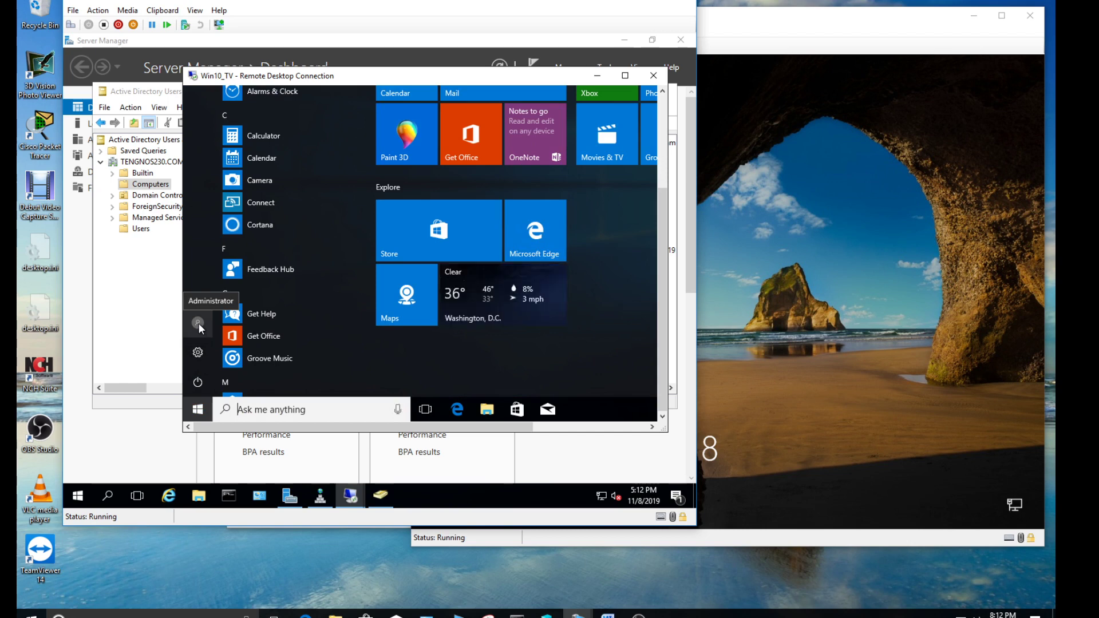
pyautogui.click(198, 323)
pyautogui.click(204, 291)
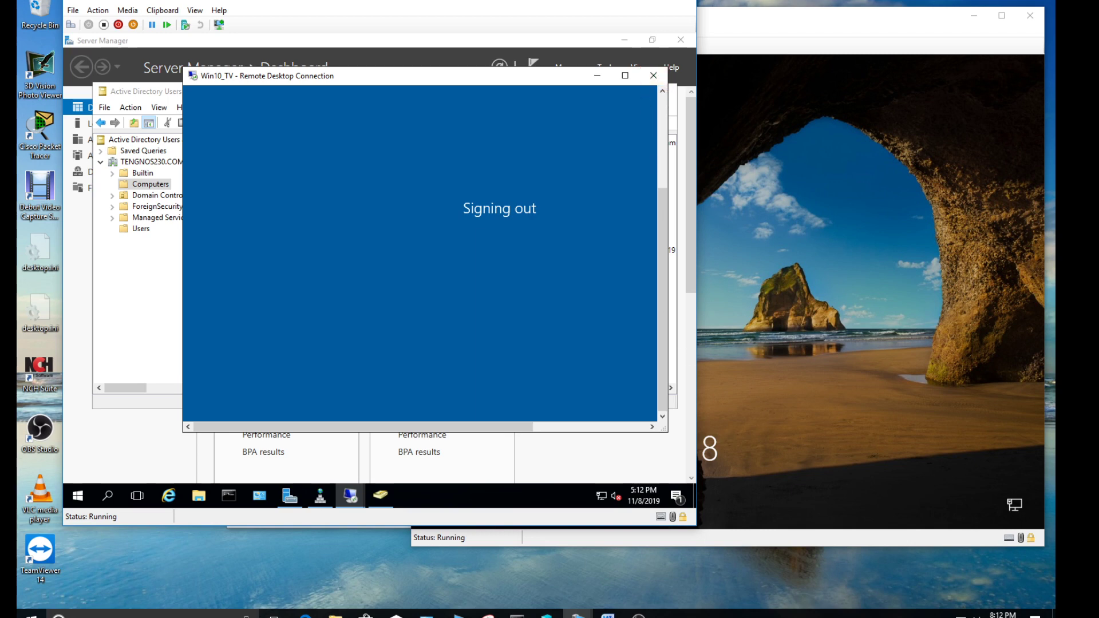
pyautogui.click(639, 615)
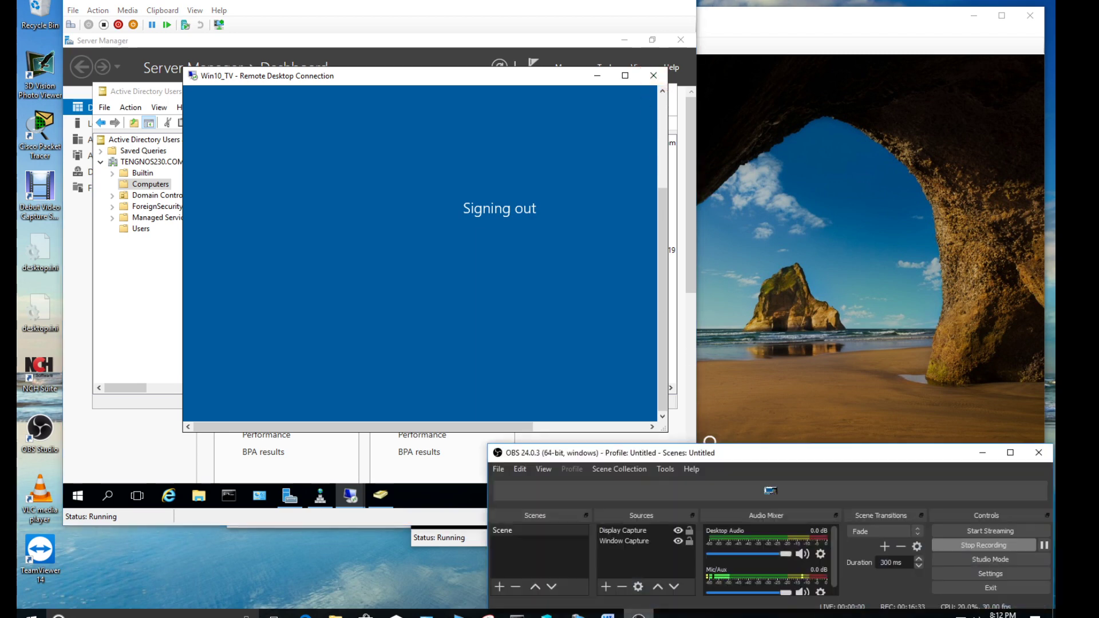